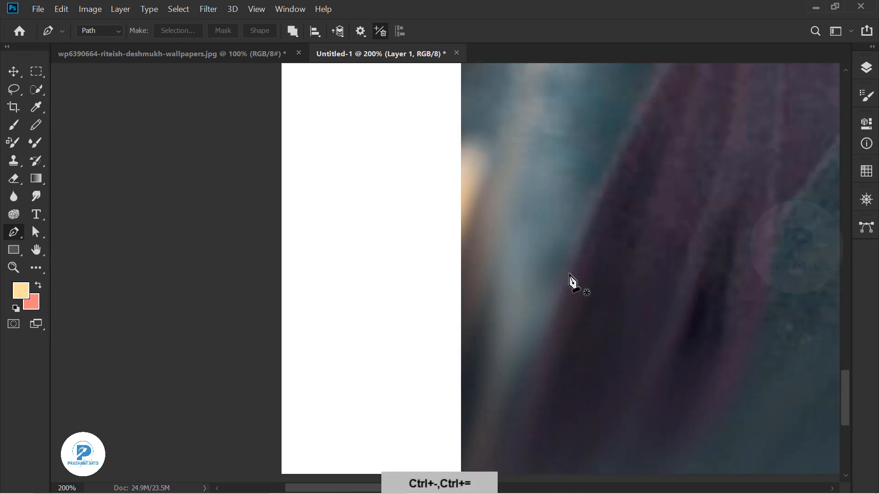
# Trace curved Pen path anchors up the jacket edge and over the shoulder to the neck.
pyautogui.moveTo(571, 284); pyautogui.dragTo(383, 253)
pyautogui.moveTo(389, 176); pyautogui.dragTo(400, 154)
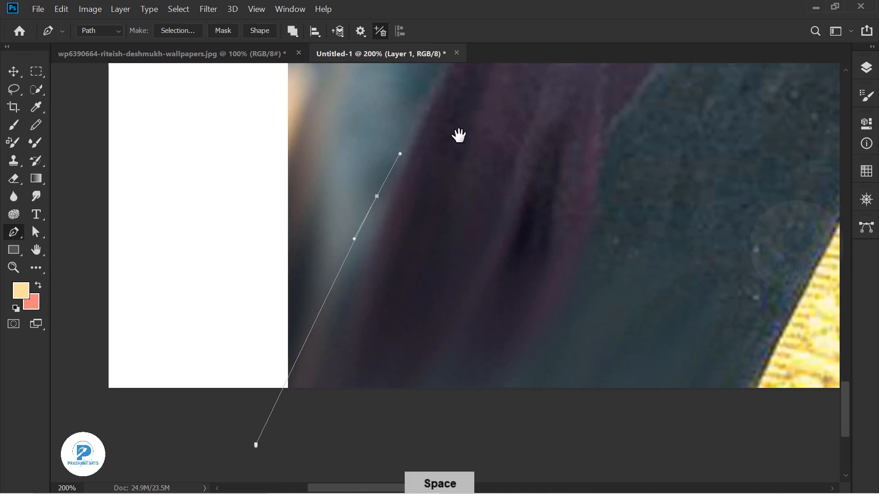
pyautogui.moveTo(459, 136); pyautogui.dragTo(422, 395)
pyautogui.moveTo(469, 204); pyautogui.dragTo(499, 158)
pyautogui.moveTo(508, 151); pyautogui.dragTo(312, 329)
pyautogui.moveTo(450, 170); pyautogui.dragTo(511, 154)
pyautogui.moveTo(526, 151); pyautogui.dragTo(378, 288)
pyautogui.moveTo(627, 209); pyautogui.dragTo(643, 202)
pyautogui.moveTo(650, 169); pyautogui.dragTo(486, 357)
pyautogui.moveTo(520, 353); pyautogui.dragTo(531, 331)
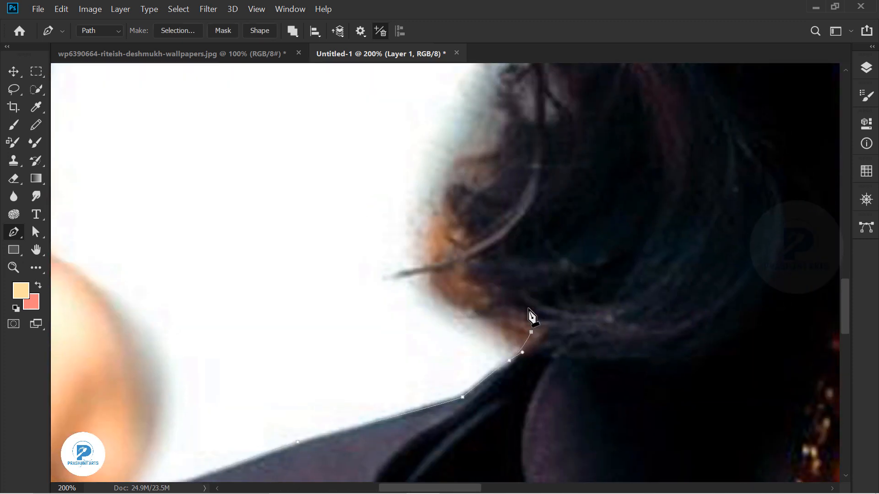
# Continue the path around the hair, across its top, and down the far side.
pyautogui.moveTo(517, 179); pyautogui.dragTo(462, 403)
pyautogui.moveTo(473, 257); pyautogui.dragTo(485, 229)
pyautogui.moveTo(498, 179); pyautogui.dragTo(439, 403)
pyautogui.moveTo(416, 290); pyautogui.dragTo(435, 235)
pyautogui.moveTo(481, 314); pyautogui.dragTo(502, 304)
pyautogui.moveTo(549, 257); pyautogui.dragTo(275, 357)
pyautogui.moveTo(222, 257); pyautogui.dragTo(265, 234)
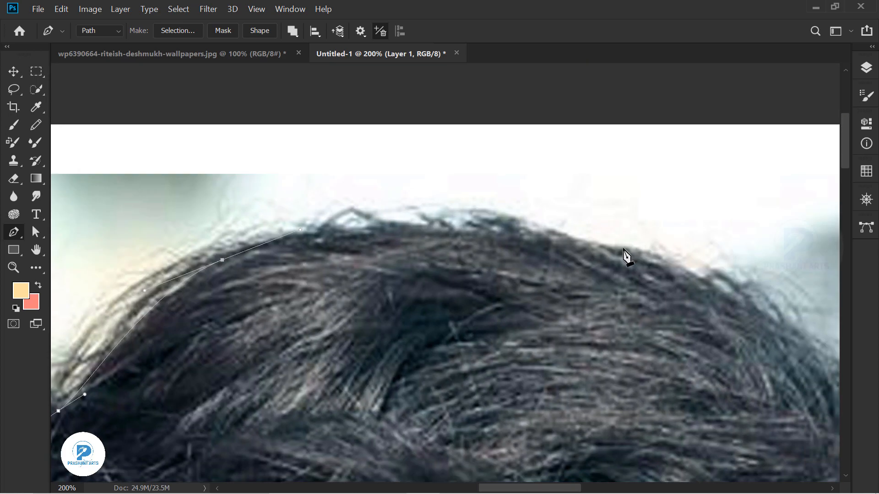
pyautogui.moveTo(625, 257); pyautogui.dragTo(659, 270)
pyautogui.moveTo(659, 274); pyautogui.dragTo(328, 190)
pyautogui.hotkey('ctrl', 'z')
pyautogui.keyDown('alt'); pyautogui.click(510, 292); pyautogui.keyUp('alt')
pyautogui.moveTo(640, 412); pyautogui.dragTo(335, 206)
pyautogui.moveTo(421, 292); pyautogui.dragTo(423, 295)
pyautogui.moveTo(439, 412); pyautogui.dragTo(457, 224)
pyautogui.moveTo(518, 287); pyautogui.dragTo(526, 302)
pyautogui.moveTo(505, 406); pyautogui.dragTo(519, 217)
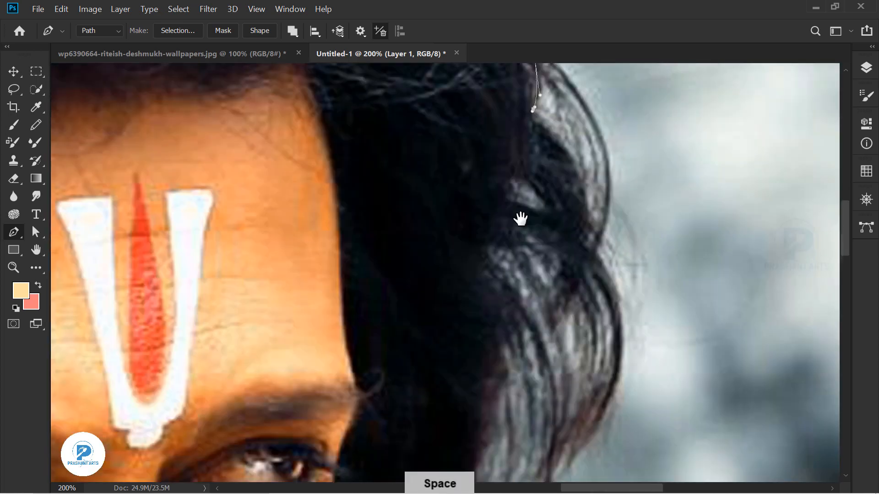
# Close the outline along the collar and jacket shoulder, then convert the path to a selection.
pyautogui.hotkey('ctrl', '-')
pyautogui.moveTo(476, 389); pyautogui.dragTo(472, 254)
pyautogui.moveTo(434, 335)
pyautogui.mouseDown()
pyautogui.moveTo(432, 352)
pyautogui.moveTo(431, 207)
pyautogui.mouseUp()
pyautogui.moveTo(363, 311)
pyautogui.mouseDown()
pyautogui.moveTo(367, 317)
pyautogui.moveTo(248, 190)
pyautogui.mouseUp()
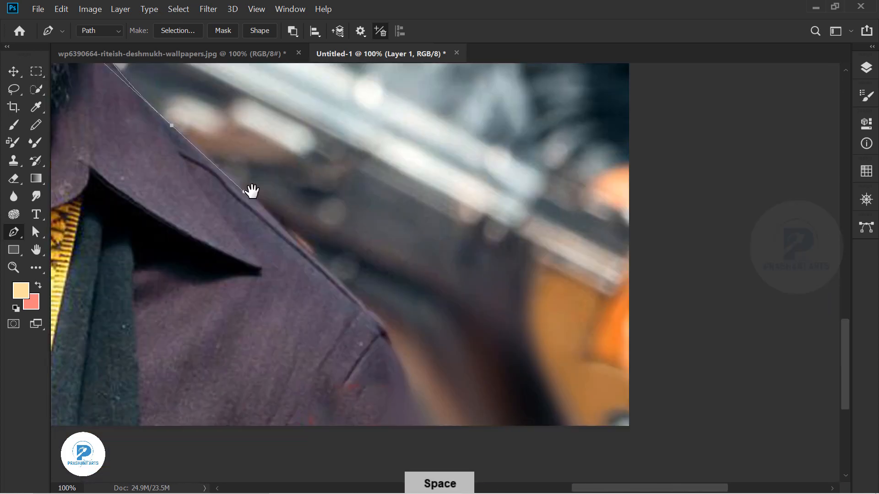
pyautogui.hotkey('ctrl', '-')
pyautogui.hotkey('ctrl', '-')
pyautogui.hotkey('ctrl', 'Return')
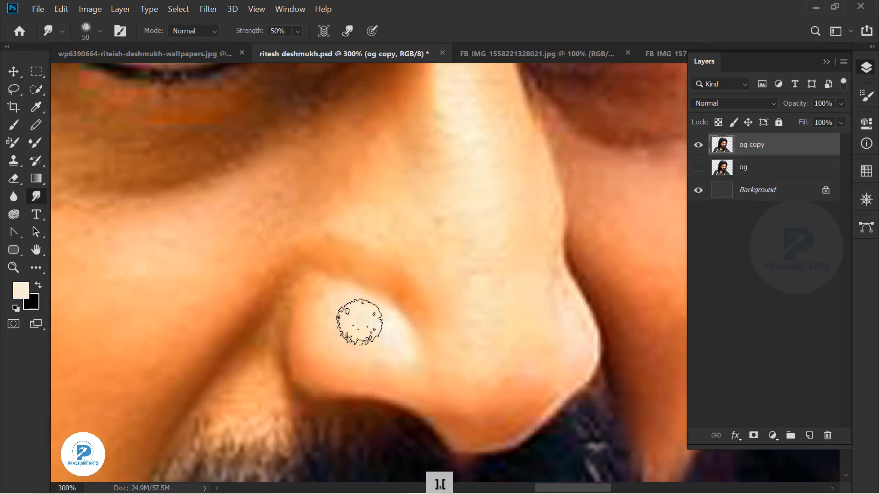
# Set up a soft round Smudge brush at 64% strength with slightly higher hardness.
pyautogui.click(100, 31)
pyautogui.click(29, 148)
pyautogui.click(309, 63)
pyautogui.moveTo(250, 31); pyautogui.dragTo(257, 32)
pyautogui.click(866, 67)
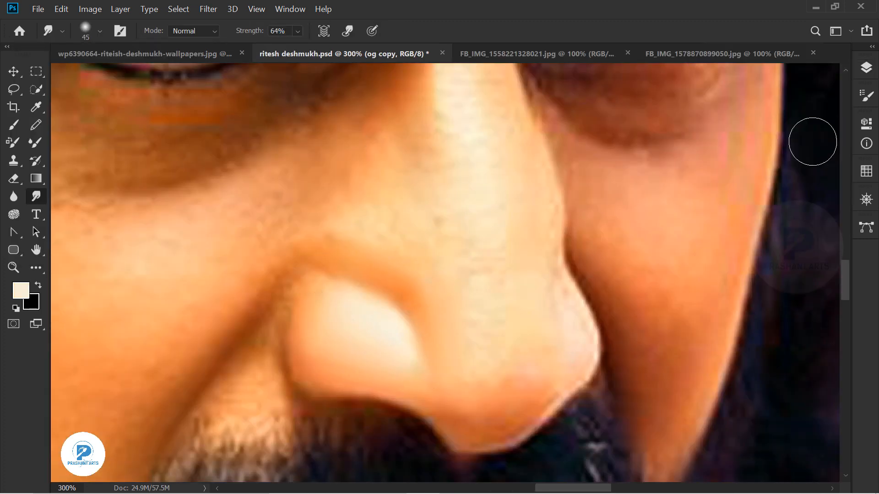
pyautogui.click(866, 95)
pyautogui.moveTo(697, 309); pyautogui.dragTo(724, 310)
pyautogui.click(865, 96)
# Smudge the nostril and nose wing edges smooth, blending the skin down toward the beard.
pyautogui.hotkey('ctrl', '+')
pyautogui.hotkey('ctrl', '+')
pyautogui.moveTo(192, 183)
pyautogui.mouseDown()
pyautogui.moveTo(380, 261)
pyautogui.moveTo(387, 133)
pyautogui.mouseUp()
pyautogui.press('[')
pyautogui.press('[')
pyautogui.press('[')
pyautogui.press('[')
pyautogui.press('[')
pyautogui.press('[')
pyautogui.moveTo(600, 316); pyautogui.dragTo(476, 287)
pyautogui.moveTo(425, 293)
pyautogui.mouseDown()
pyautogui.moveTo(449, 366)
pyautogui.moveTo(428, 174)
pyautogui.mouseUp()
pyautogui.moveTo(381, 197)
pyautogui.mouseDown()
pyautogui.moveTo(277, 321)
pyautogui.moveTo(362, 297)
pyautogui.moveTo(350, 288)
pyautogui.moveTo(264, 381)
pyautogui.mouseUp()
pyautogui.moveTo(374, 280); pyautogui.dragTo(414, 376)
pyautogui.press(']')
pyautogui.press(']')
pyautogui.moveTo(329, 341); pyautogui.dragTo(390, 389)
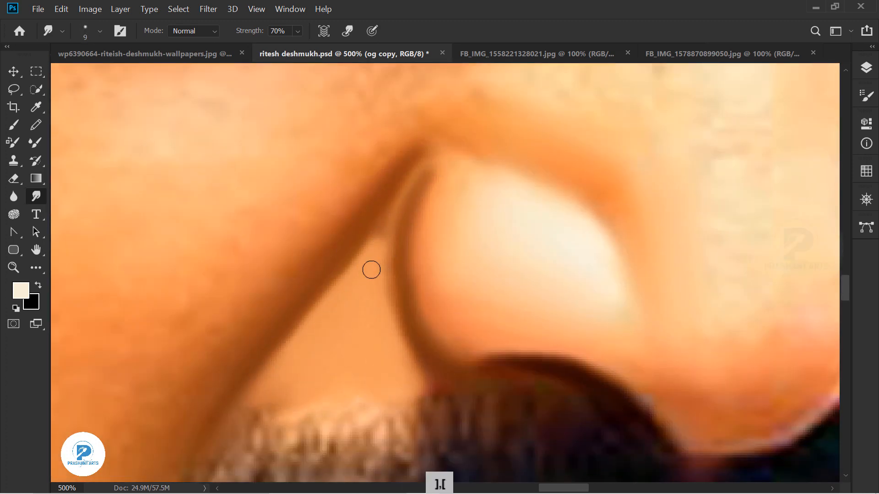
pyautogui.press(']')
pyautogui.press(']')
pyautogui.moveTo(371, 269)
pyautogui.mouseDown()
pyautogui.moveTo(394, 206)
pyautogui.moveTo(446, 167)
pyautogui.moveTo(436, 166)
pyautogui.moveTo(467, 180)
pyautogui.moveTo(441, 174)
pyautogui.moveTo(449, 141)
pyautogui.moveTo(521, 162)
pyautogui.mouseUp()
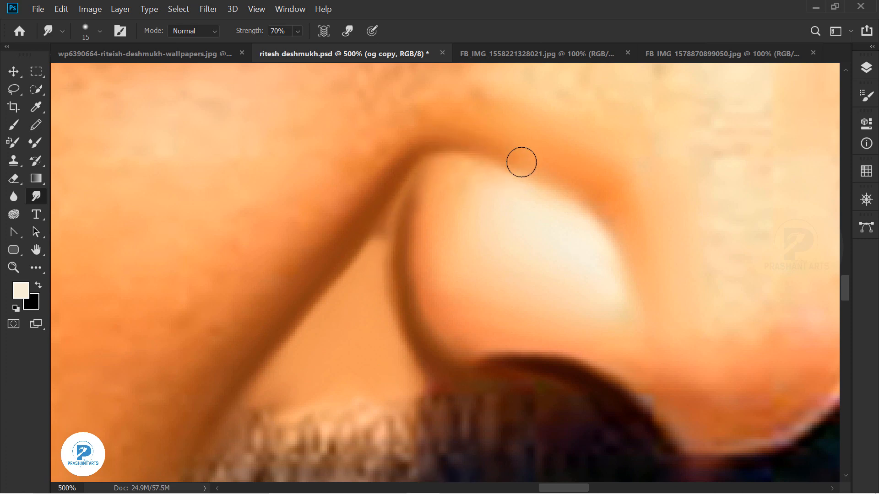
# Soften the light rim on the nose tip and smooth the streaky lower-nose skin.
pyautogui.press('space')
pyautogui.moveTo(636, 248)
pyautogui.mouseDown()
pyautogui.moveTo(473, 227)
pyautogui.moveTo(368, 161)
pyautogui.mouseUp()
pyautogui.moveTo(650, 206); pyautogui.dragTo(535, 309)
pyautogui.hotkey('ctrl', 'z')
pyautogui.press('space')
pyautogui.moveTo(681, 138); pyautogui.dragTo(576, 252)
pyautogui.press(']')
pyautogui.press(']')
pyautogui.press(']')
pyautogui.press(']')
pyautogui.moveTo(348, 310); pyautogui.dragTo(401, 301)
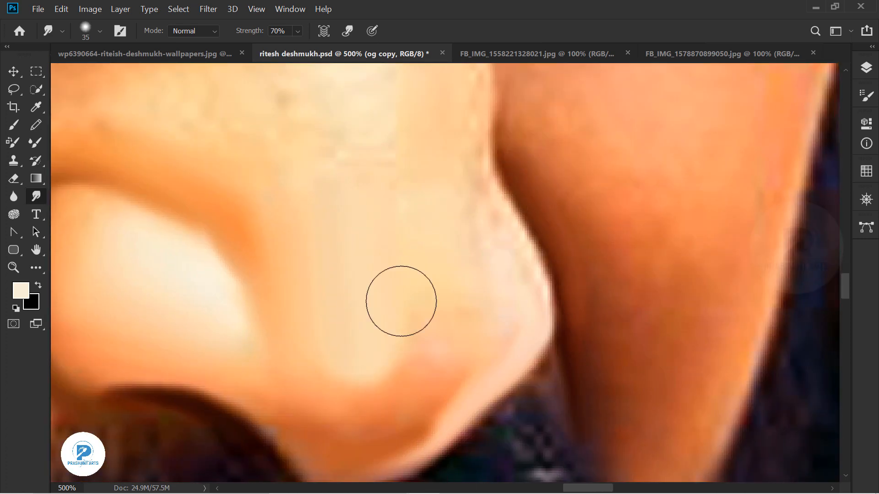
# Smudge the nose bridge highlight smoothly into the surrounding skin.
pyautogui.press('space')
pyautogui.moveTo(345, 360); pyautogui.dragTo(420, 264)
pyautogui.press('[')
pyautogui.press('[')
pyautogui.press('[')
pyautogui.moveTo(526, 146); pyautogui.dragTo(390, 398)
pyautogui.moveTo(434, 169); pyautogui.dragTo(433, 245)
pyautogui.press(']')
pyautogui.press(']')
pyautogui.moveTo(306, 196); pyautogui.dragTo(396, 396)
pyautogui.moveTo(333, 241)
pyautogui.mouseDown()
pyautogui.moveTo(405, 335)
pyautogui.moveTo(327, 288)
pyautogui.mouseUp()
# Smudge the remaining nose edge downward and smooth, then centre the view on the brow and eye.
pyautogui.press('space')
pyautogui.press('space')
pyautogui.moveTo(484, 317); pyautogui.dragTo(476, 215)
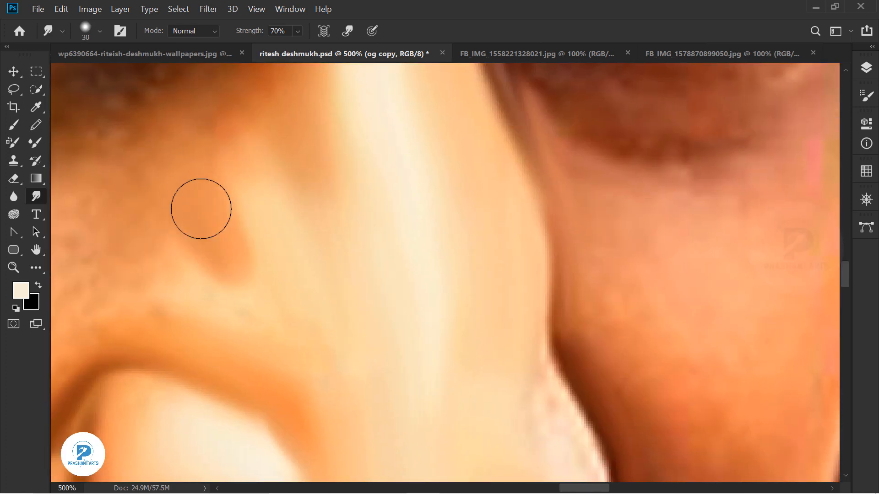
pyautogui.press('space')
pyautogui.moveTo(196, 291); pyautogui.dragTo(467, 277)
pyautogui.moveTo(253, 288); pyautogui.dragTo(459, 276)
pyautogui.press(']')
pyautogui.press(']')
pyautogui.press(']')
pyautogui.press(']')
pyautogui.press(']')
pyautogui.press(']')
pyautogui.hotkey('ctrl', '-')
pyautogui.hotkey('ctrl', '-')
pyautogui.hotkey('ctrl', '-')
pyautogui.hotkey('ctrl', '=')
pyautogui.press('[')
pyautogui.press('[')
pyautogui.press('[')
pyautogui.press('[')
pyautogui.press('[')
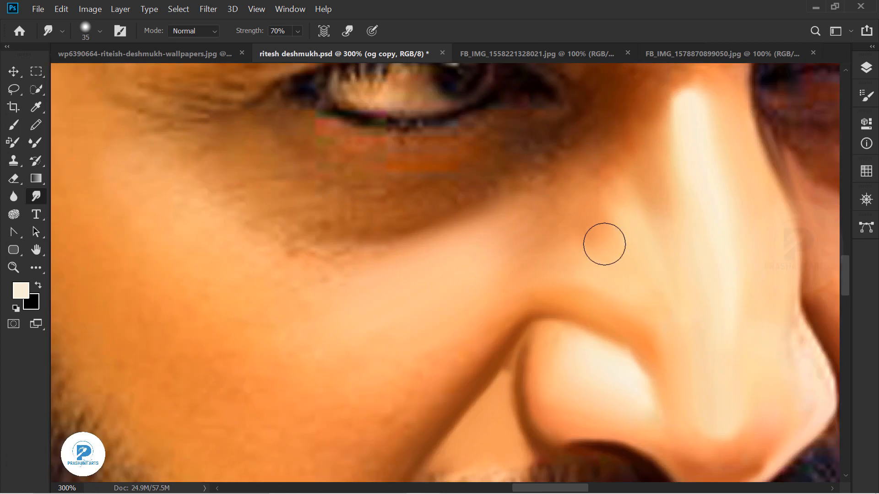
pyautogui.hotkey('ctrl', '-')
pyautogui.hotkey('ctrl', '-')
pyautogui.hotkey('ctrl', '=')
pyautogui.hotkey('ctrl', '=')
pyautogui.press('space')
pyautogui.moveTo(774, 320)
pyautogui.mouseDown()
pyautogui.moveTo(440, 314)
pyautogui.moveTo(464, 456)
pyautogui.mouseUp()
pyautogui.hotkey('ctrl', '=')
pyautogui.press('[')
pyautogui.press('[')
pyautogui.press('[')
pyautogui.press('[')
pyautogui.press('[')
pyautogui.press('[')
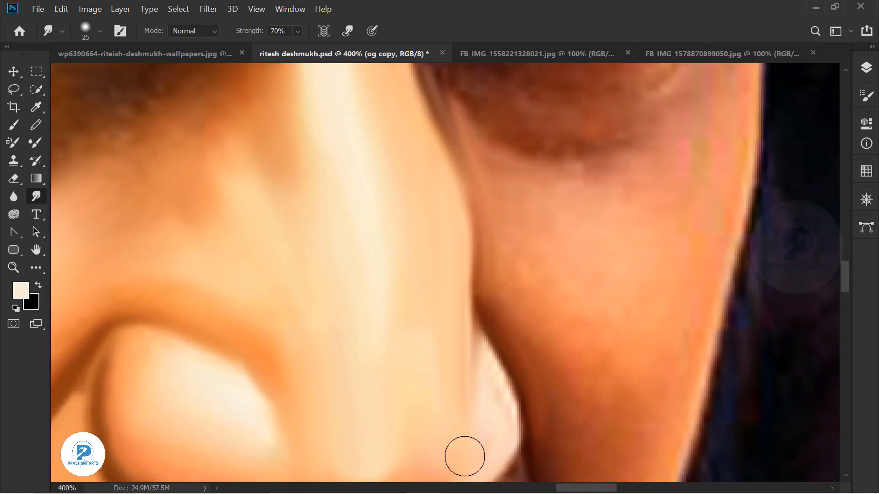
pyautogui.moveTo(481, 311); pyautogui.dragTo(481, 368)
pyautogui.press('space')
pyautogui.moveTo(544, 151); pyautogui.dragTo(502, 398)
pyautogui.moveTo(520, 251); pyautogui.dragTo(581, 332)
pyautogui.hotkey('ctrl', '=')
# Sample a brown from the brow, then smudge the upper eyelid line, iris outline and eye white.
pyautogui.press('n')
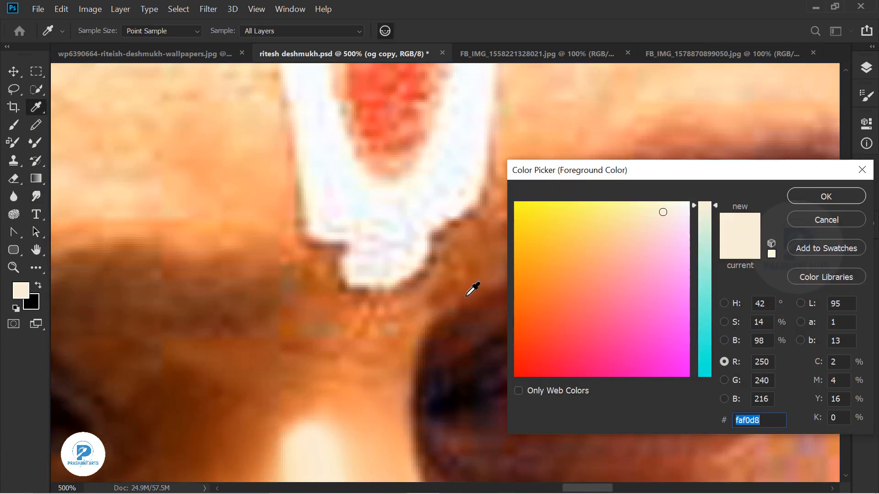
pyautogui.click(442, 300)
pyautogui.click(841, 199)
pyautogui.moveTo(478, 363); pyautogui.dragTo(578, 311)
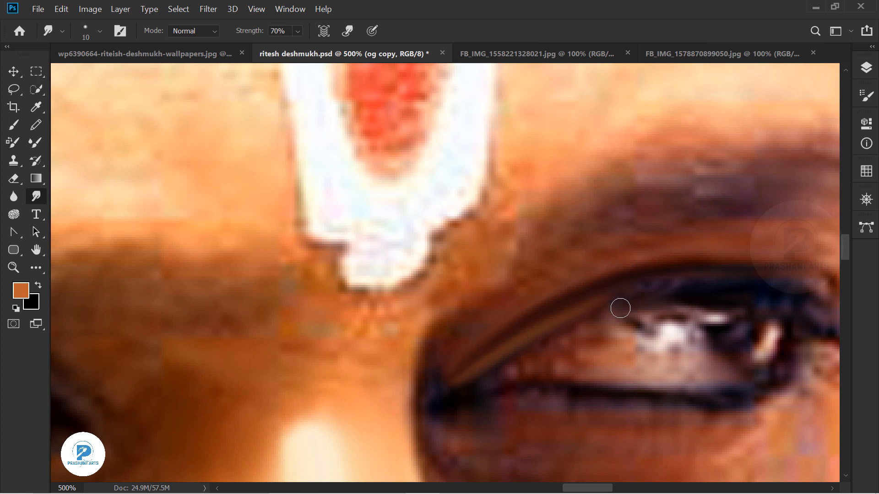
pyautogui.moveTo(744, 300); pyautogui.dragTo(766, 314)
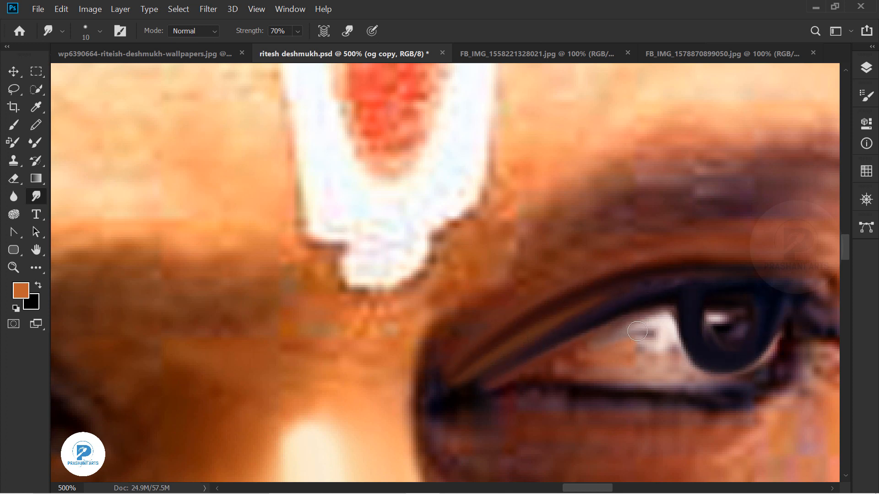
pyautogui.moveTo(637, 330); pyautogui.dragTo(623, 337)
# Blend the skin under the lower lashes, brighten above the upper lid, and smooth under-eye streaks.
pyautogui.hscroll(4, 556, 370)
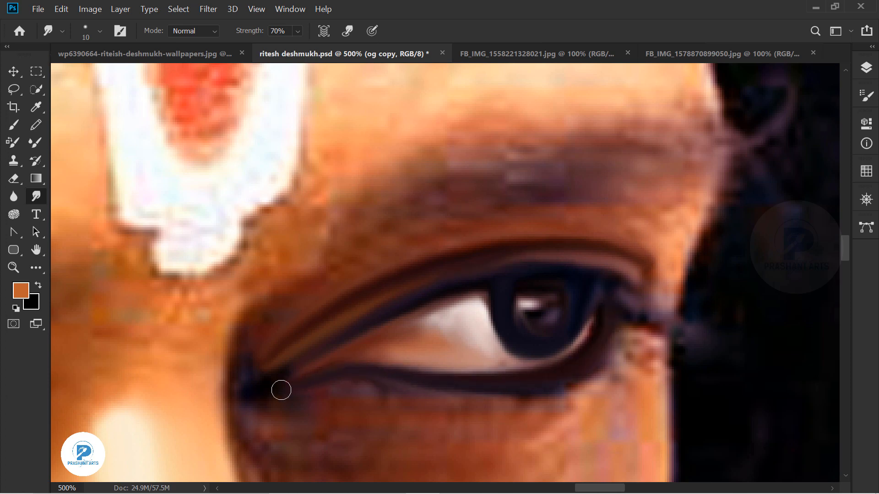
pyautogui.scroll(-4, 415, 289)
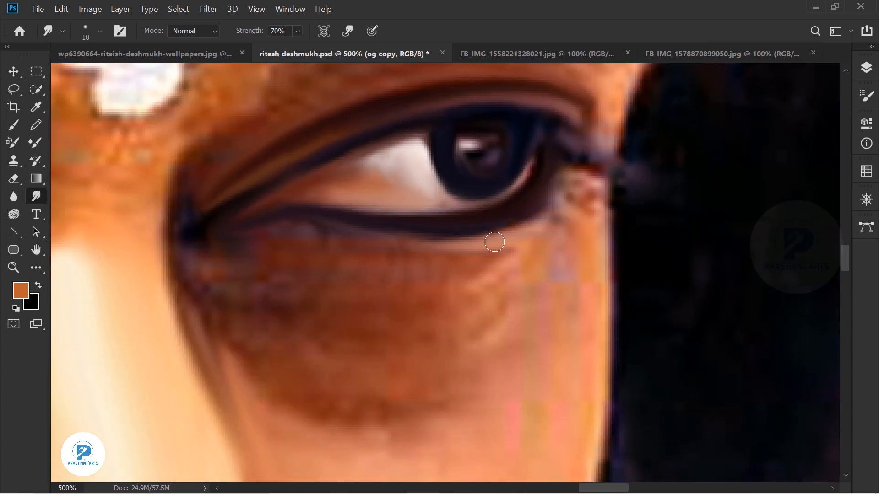
pyautogui.moveTo(495, 241); pyautogui.dragTo(338, 273)
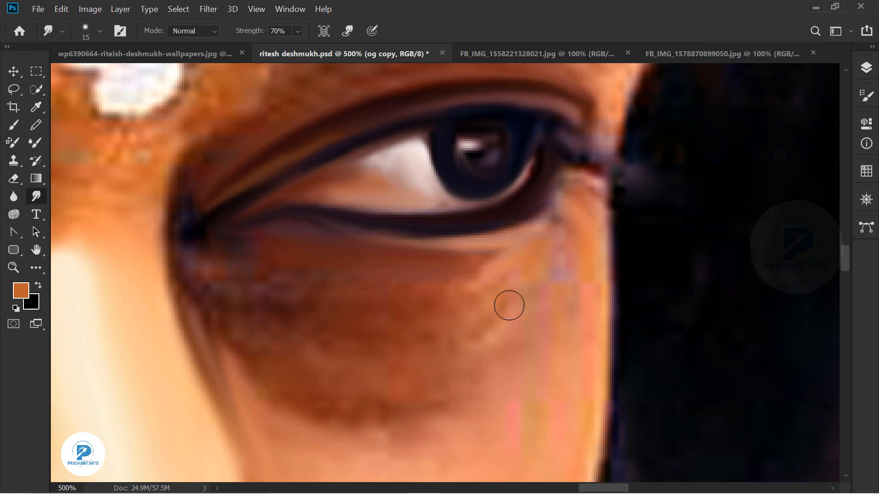
pyautogui.hotkey('ctrl', '-')
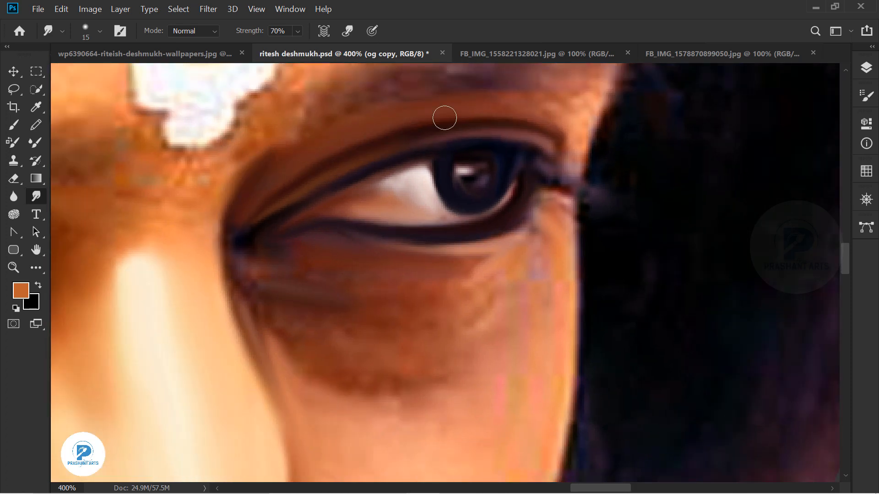
pyautogui.moveTo(445, 118); pyautogui.dragTo(325, 276)
pyautogui.moveTo(465, 274); pyautogui.dragTo(396, 261)
pyautogui.moveTo(437, 476); pyautogui.dragTo(450, 365)
pyautogui.moveTo(393, 324); pyautogui.dragTo(442, 223)
pyautogui.moveTo(411, 271); pyautogui.dragTo(367, 278)
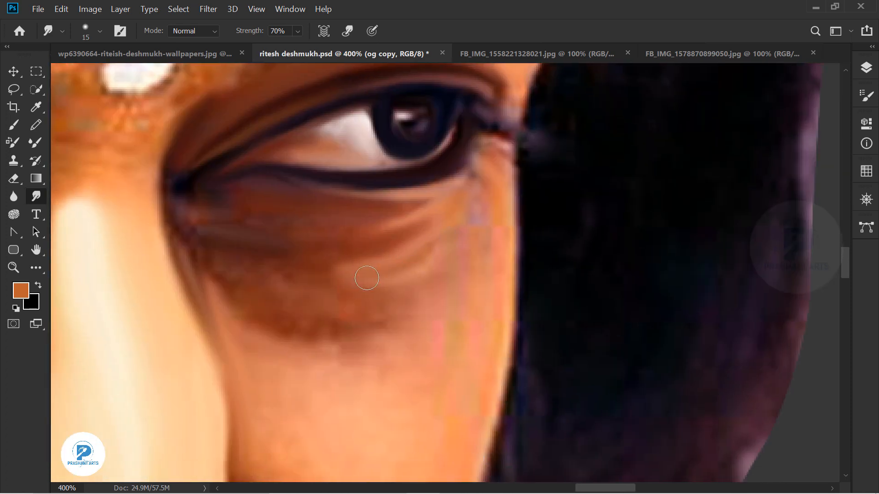
pyautogui.moveTo(283, 319); pyautogui.dragTo(387, 328)
pyautogui.hotkey('ctrl', 'z')
pyautogui.moveTo(294, 333); pyautogui.dragTo(398, 331)
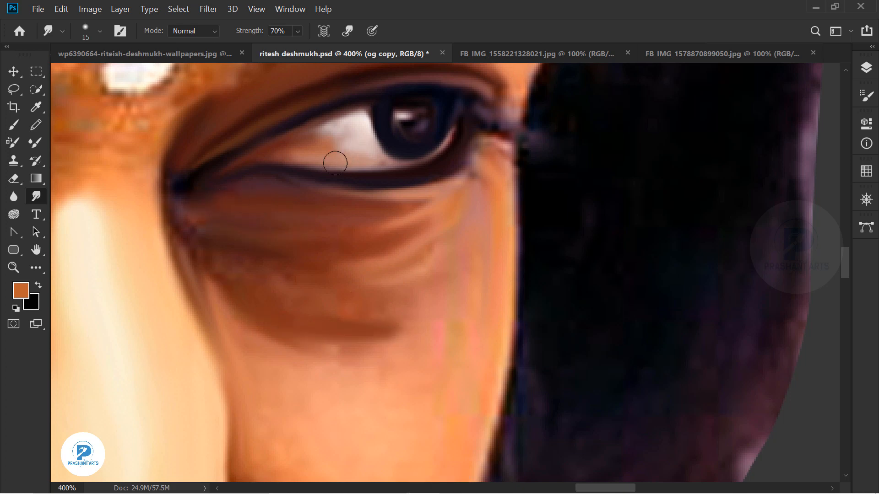
# Smooth the nose bridge skin, then smudge the other eye's iris edge.
pyautogui.moveTo(256, 170); pyautogui.dragTo(394, 245)
pyautogui.moveTo(249, 238)
pyautogui.mouseDown()
pyautogui.moveTo(183, 249)
pyautogui.moveTo(244, 257)
pyautogui.mouseUp()
pyautogui.moveTo(208, 212); pyautogui.dragTo(267, 209)
pyautogui.moveTo(316, 178); pyautogui.dragTo(328, 212)
pyautogui.moveTo(328, 211)
pyautogui.mouseDown()
pyautogui.moveTo(343, 188)
pyautogui.moveTo(441, 158)
pyautogui.mouseUp()
pyautogui.moveTo(338, 238); pyautogui.dragTo(383, 245)
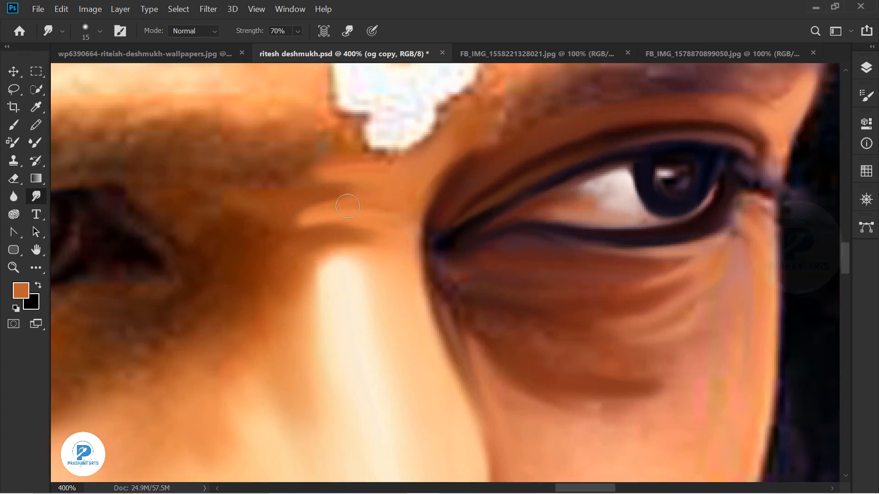
pyautogui.moveTo(347, 206)
pyautogui.mouseDown()
pyautogui.moveTo(396, 292)
pyautogui.moveTo(484, 247)
pyautogui.moveTo(529, 331)
pyautogui.mouseUp()
pyautogui.hotkey('ctrl', 'z')
pyautogui.moveTo(371, 251)
pyautogui.mouseDown()
pyautogui.moveTo(272, 262)
pyautogui.moveTo(180, 288)
pyautogui.mouseUp()
pyautogui.hotkey('ctrl', 'z')
pyautogui.moveTo(281, 259); pyautogui.dragTo(222, 276)
pyautogui.moveTo(324, 275); pyautogui.dragTo(351, 310)
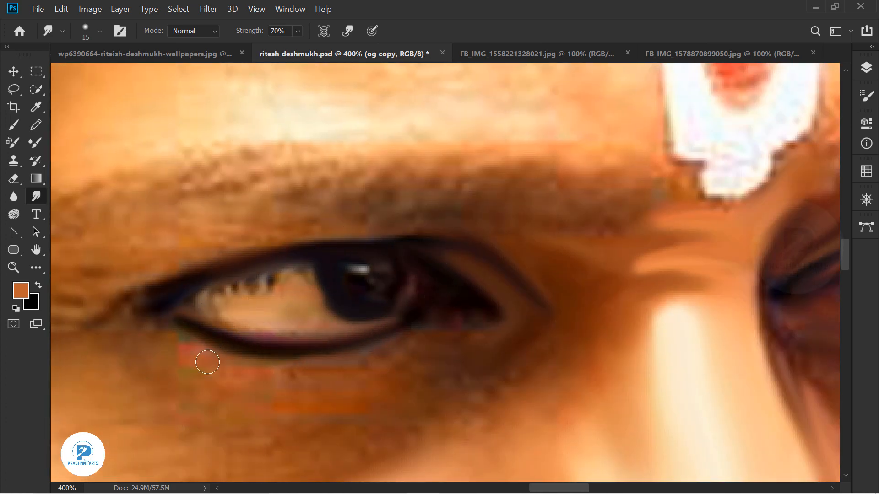
# Smudge the blocky patches under the left eye's lower lid smooth, undoing one stray stroke.
pyautogui.moveTo(207, 362); pyautogui.dragTo(395, 361)
pyautogui.moveTo(394, 360); pyautogui.dragTo(247, 376)
pyautogui.moveTo(380, 357); pyautogui.dragTo(424, 286)
pyautogui.press(']')
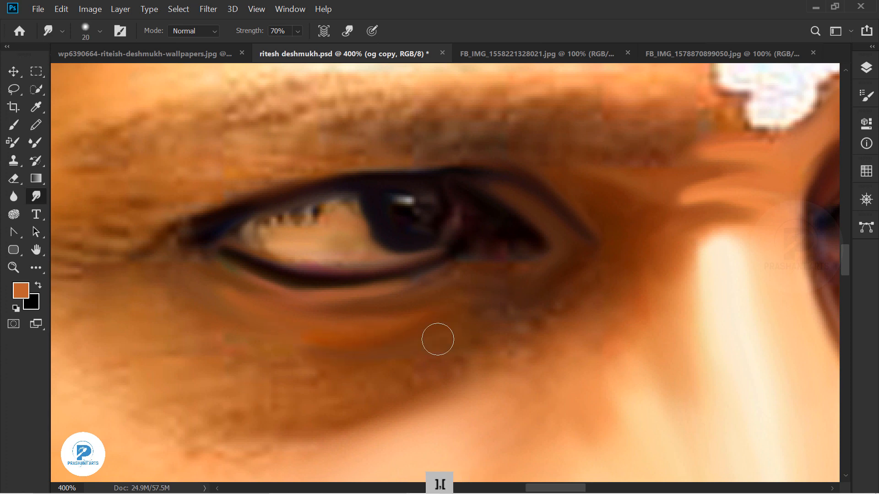
pyautogui.moveTo(338, 389); pyautogui.dragTo(551, 338)
pyautogui.moveTo(366, 338); pyautogui.dragTo(513, 362)
pyautogui.moveTo(293, 373)
pyautogui.mouseDown()
pyautogui.moveTo(447, 383)
pyautogui.moveTo(392, 413)
pyautogui.mouseUp()
pyautogui.hotkey('ctrl', 'z')
# Blend the eye's outer corner, lower lid, lashes and the cheek skin below it.
pyautogui.moveTo(358, 290); pyautogui.dragTo(284, 327)
pyautogui.moveTo(293, 430); pyautogui.dragTo(401, 274)
pyautogui.moveTo(302, 302); pyautogui.dragTo(411, 280)
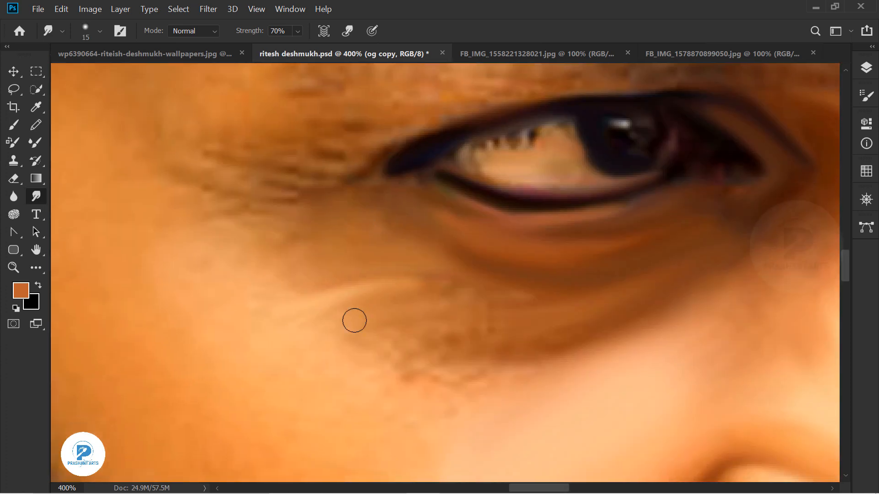
pyautogui.moveTo(354, 320); pyautogui.dragTo(435, 296)
pyautogui.moveTo(346, 316); pyautogui.dragTo(402, 303)
pyautogui.moveTo(401, 228); pyautogui.dragTo(436, 339)
pyautogui.moveTo(467, 301)
pyautogui.mouseDown()
pyautogui.moveTo(521, 316)
pyautogui.moveTo(464, 336)
pyautogui.mouseUp()
pyautogui.moveTo(445, 293)
pyautogui.mouseDown()
pyautogui.moveTo(488, 308)
pyautogui.moveTo(404, 306)
pyautogui.moveTo(430, 316)
pyautogui.mouseUp()
# Smooth the wrinkle, the skin left of the eye and the temple with a larger brush.
pyautogui.moveTo(158, 292)
pyautogui.mouseDown()
pyautogui.moveTo(327, 293)
pyautogui.moveTo(373, 354)
pyautogui.moveTo(413, 364)
pyautogui.moveTo(316, 429)
pyautogui.mouseUp()
pyautogui.moveTo(335, 293); pyautogui.dragTo(453, 218)
pyautogui.press(']')
pyautogui.press(']')
pyautogui.press(']')
pyautogui.press(']')
pyautogui.press(']')
pyautogui.press(']')
pyautogui.press(']')
pyautogui.press(']')
pyautogui.moveTo(268, 158)
pyautogui.mouseDown()
pyautogui.moveTo(193, 239)
pyautogui.moveTo(201, 262)
pyautogui.mouseUp()
pyautogui.moveTo(315, 356); pyautogui.dragTo(329, 318)
pyautogui.moveTo(405, 243); pyautogui.dragTo(371, 442)
pyautogui.moveTo(289, 219); pyautogui.dragTo(337, 212)
pyautogui.moveTo(471, 156); pyautogui.dragTo(371, 315)
pyautogui.moveTo(306, 242); pyautogui.dragTo(335, 188)
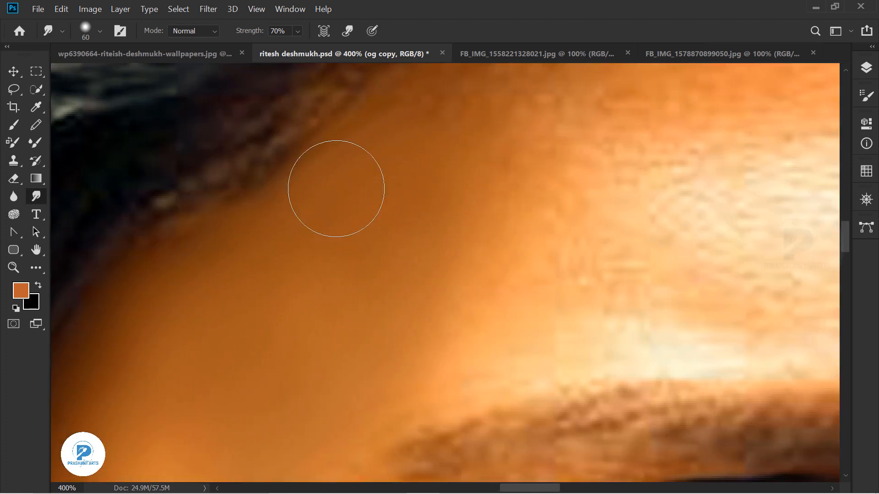
# Smudge the forehead skin smooth up to the hairline and around the white mark.
pyautogui.moveTo(495, 242); pyautogui.dragTo(388, 271)
pyautogui.moveTo(620, 182); pyautogui.dragTo(467, 337)
pyautogui.moveTo(382, 123); pyautogui.dragTo(363, 285)
pyautogui.moveTo(396, 366); pyautogui.dragTo(468, 413)
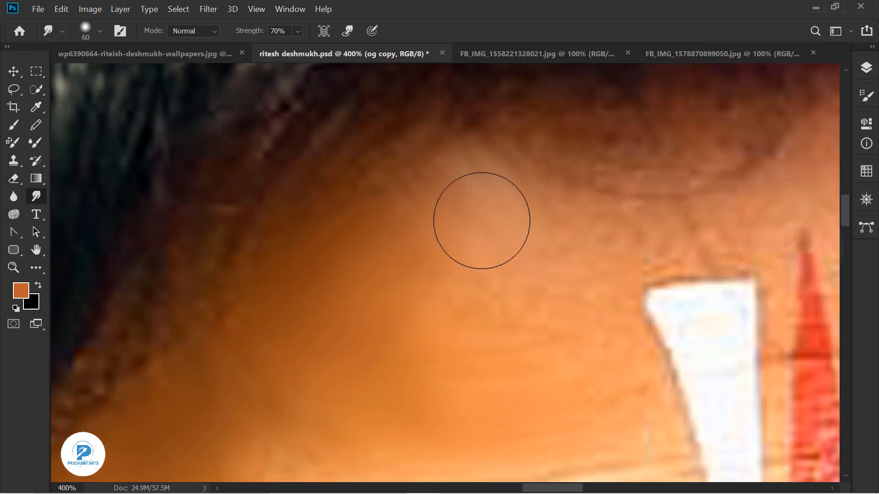
pyautogui.moveTo(481, 220); pyautogui.dragTo(564, 260)
pyautogui.moveTo(559, 353); pyautogui.dragTo(545, 245)
pyautogui.moveTo(434, 277); pyautogui.dragTo(535, 255)
# Zoom in on the mouth and smudge the lip line and its right corner with a smaller brush.
pyautogui.hotkey('ctrl', '-')
pyautogui.hotkey('ctrl', '-')
pyautogui.moveTo(519, 412); pyautogui.dragTo(561, 153)
pyautogui.moveTo(659, 439); pyautogui.dragTo(501, 286)
pyautogui.hotkey('ctrl', '=')
pyautogui.hotkey('ctrl', '=')
pyautogui.hotkey('ctrl', '=')
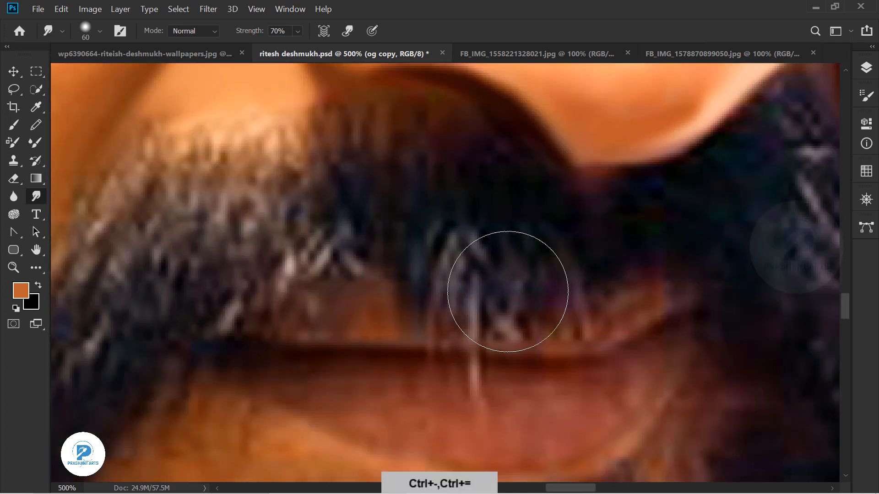
pyautogui.hotkey('ctrl', '=')
pyautogui.moveTo(508, 316); pyautogui.dragTo(487, 149)
pyautogui.press(']')
pyautogui.press('[')
pyautogui.press('[')
pyautogui.press('[')
pyautogui.press('[')
pyautogui.press('[')
pyautogui.press('[')
pyautogui.press('[')
pyautogui.press('[')
pyautogui.press('[')
pyautogui.moveTo(267, 204); pyautogui.dragTo(565, 214)
pyautogui.moveTo(728, 153); pyautogui.dragTo(584, 209)
# Smudge the lower lip edge, soften the right corner, and open the foreground Color Picker.
pyautogui.moveTo(214, 251)
pyautogui.mouseDown()
pyautogui.moveTo(328, 306)
pyautogui.moveTo(467, 337)
pyautogui.mouseUp()
pyautogui.hotkey('ctrl', 'z')
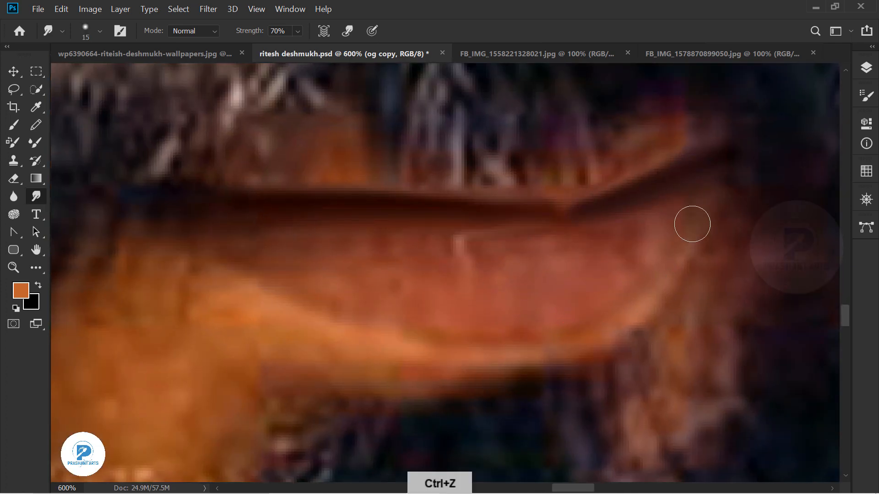
pyautogui.moveTo(693, 224); pyautogui.dragTo(618, 293)
pyautogui.moveTo(524, 330)
pyautogui.mouseDown()
pyautogui.moveTo(400, 324)
pyautogui.moveTo(294, 266)
pyautogui.mouseUp()
pyautogui.click(18, 297)
pyautogui.click(578, 240)
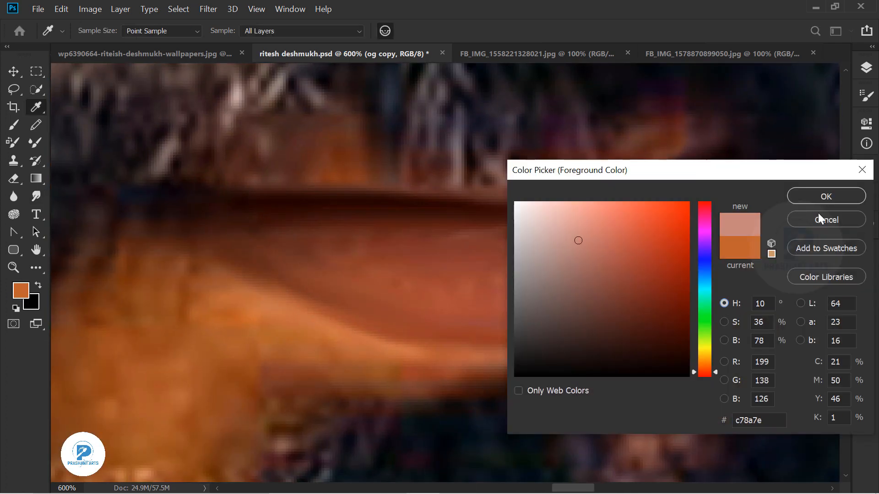
# Confirm the pale pink foreground and blend the lower lip's edges and right corner.
pyautogui.click(825, 196)
pyautogui.keyDown('alt'); pyautogui.moveTo(496, 273); pyautogui.dragTo(472, 276); pyautogui.keyUp('alt')
pyautogui.keyDown('alt'); pyautogui.moveTo(528, 269); pyautogui.dragTo(592, 260); pyautogui.keyUp('alt')
pyautogui.hotkey('ctrl', 'z')
pyautogui.moveTo(418, 350); pyautogui.dragTo(677, 284)
pyautogui.moveTo(442, 386)
pyautogui.mouseDown()
pyautogui.moveTo(346, 355)
pyautogui.moveTo(373, 375)
pyautogui.moveTo(247, 311)
pyautogui.mouseUp()
pyautogui.hotkey('ctrl', 'z')
pyautogui.moveTo(636, 280)
pyautogui.mouseDown()
pyautogui.moveTo(689, 248)
pyautogui.moveTo(634, 303)
pyautogui.mouseUp()
# Pull fine hair strands through the moustache's left side with a shrinking smudge brush.
pyautogui.moveTo(481, 274); pyautogui.dragTo(677, 173)
pyautogui.moveTo(355, 223); pyautogui.dragTo(459, 365)
pyautogui.press('[')
pyautogui.moveTo(232, 273); pyautogui.dragTo(264, 224)
pyautogui.moveTo(236, 296); pyautogui.dragTo(231, 403)
pyautogui.moveTo(366, 242); pyautogui.dragTo(492, 113)
pyautogui.moveTo(437, 98); pyautogui.dragTo(336, 266)
pyautogui.moveTo(288, 279); pyautogui.dragTo(461, 97)
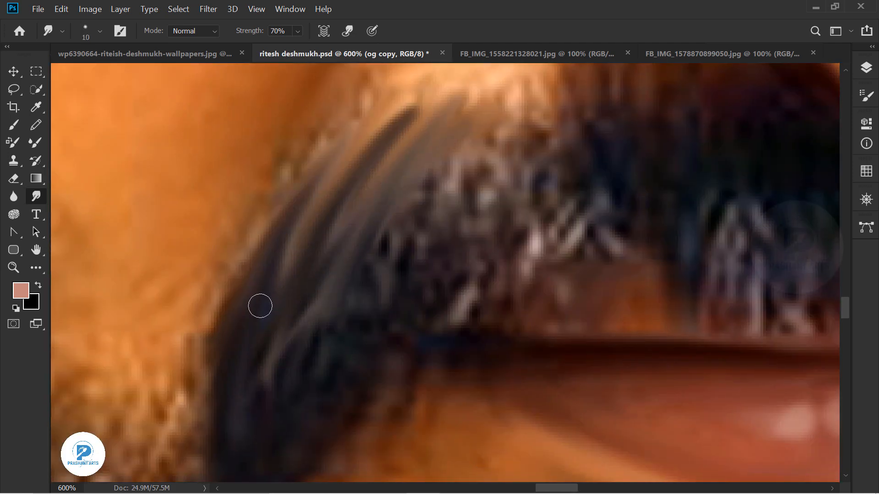
pyautogui.moveTo(259, 306); pyautogui.dragTo(344, 133)
pyautogui.moveTo(490, 79); pyautogui.dragTo(303, 253)
pyautogui.press('[')
pyautogui.press('[')
pyautogui.moveTo(254, 405); pyautogui.dragTo(337, 247)
pyautogui.moveTo(339, 316); pyautogui.dragTo(351, 254)
pyautogui.moveTo(205, 265); pyautogui.dragTo(106, 363)
# Streak more hair strands across the centre of the moustache.
pyautogui.moveTo(329, 340)
pyautogui.mouseDown()
pyautogui.moveTo(260, 194)
pyautogui.moveTo(208, 345)
pyautogui.mouseUp()
pyautogui.moveTo(247, 227); pyautogui.dragTo(224, 316)
pyautogui.moveTo(273, 227); pyautogui.dragTo(243, 293)
pyautogui.moveTo(254, 453); pyautogui.dragTo(307, 313)
pyautogui.moveTo(323, 241); pyautogui.dragTo(279, 311)
pyautogui.moveTo(274, 288)
pyautogui.mouseDown()
pyautogui.moveTo(485, 231)
pyautogui.moveTo(501, 251)
pyautogui.mouseUp()
pyautogui.moveTo(419, 238); pyautogui.dragTo(462, 283)
pyautogui.moveTo(379, 261); pyautogui.dragTo(426, 304)
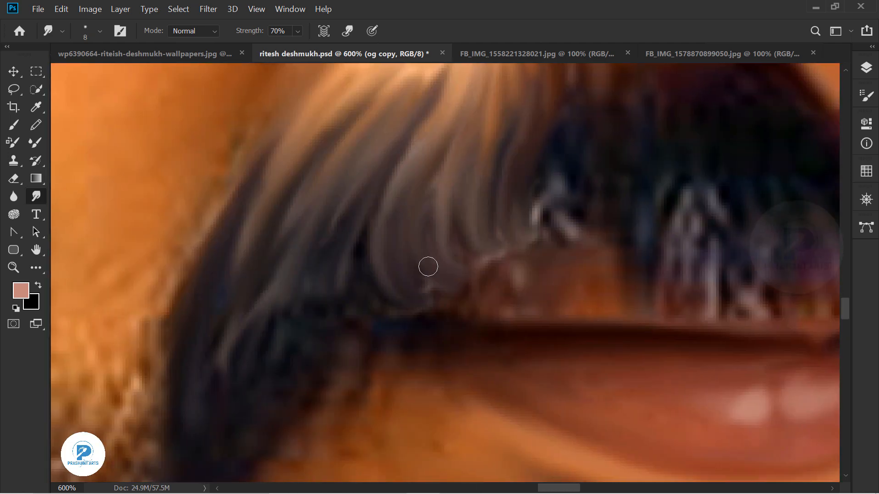
pyautogui.moveTo(361, 229); pyautogui.dragTo(360, 275)
pyautogui.moveTo(318, 238)
pyautogui.mouseDown()
pyautogui.moveTo(426, 261)
pyautogui.moveTo(446, 126)
pyautogui.mouseUp()
pyautogui.moveTo(457, 247); pyautogui.dragTo(435, 197)
pyautogui.moveTo(437, 122)
pyautogui.mouseDown()
pyautogui.moveTo(435, 174)
pyautogui.moveTo(548, 215)
pyautogui.mouseUp()
pyautogui.moveTo(483, 226); pyautogui.dragTo(454, 322)
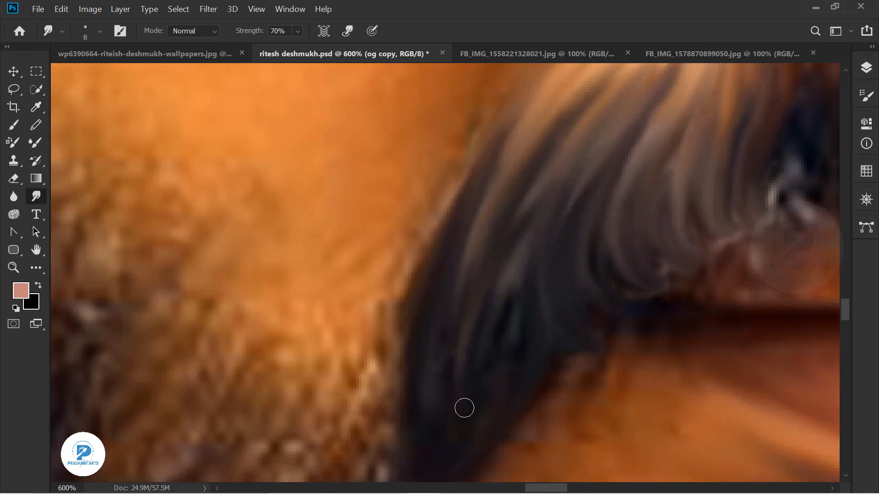
# Smudge short hair strokes through the remaining parts of the moustache.
pyautogui.moveTo(465, 408); pyautogui.dragTo(466, 293)
pyautogui.moveTo(531, 115); pyautogui.dragTo(517, 184)
pyautogui.moveTo(414, 231); pyautogui.dragTo(447, 288)
pyautogui.moveTo(641, 275); pyautogui.dragTo(375, 403)
pyautogui.moveTo(471, 279); pyautogui.dragTo(496, 376)
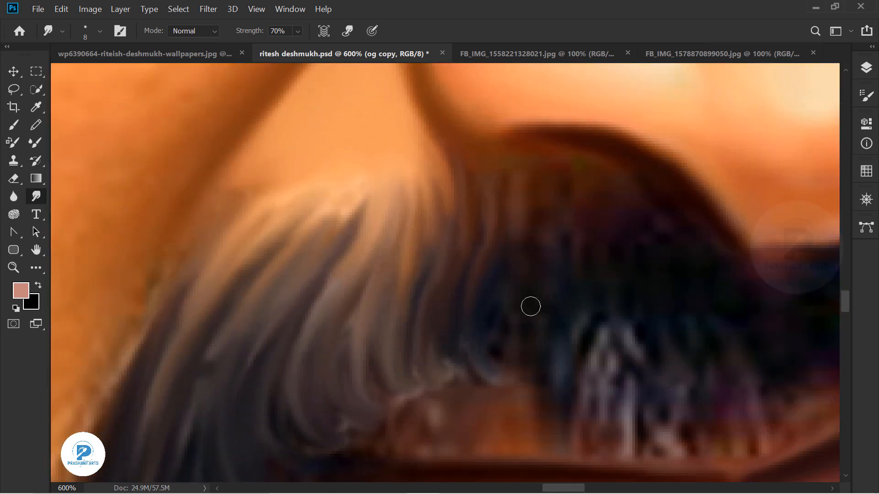
pyautogui.moveTo(523, 172); pyautogui.dragTo(524, 240)
pyautogui.moveTo(525, 294); pyautogui.dragTo(410, 241)
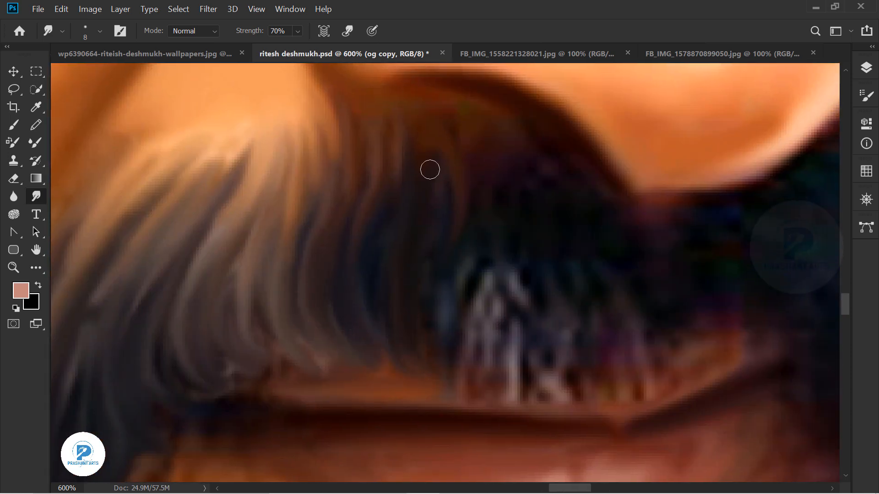
pyautogui.moveTo(447, 153); pyautogui.dragTo(453, 215)
pyautogui.moveTo(468, 206)
pyautogui.mouseDown()
pyautogui.moveTo(365, 137)
pyautogui.moveTo(412, 236)
pyautogui.mouseUp()
pyautogui.moveTo(352, 245); pyautogui.dragTo(359, 323)
pyautogui.moveTo(451, 206); pyautogui.dragTo(396, 317)
pyautogui.moveTo(404, 302); pyautogui.dragTo(411, 361)
pyautogui.moveTo(371, 291); pyautogui.dragTo(387, 367)
pyautogui.moveTo(549, 317); pyautogui.dragTo(470, 200)
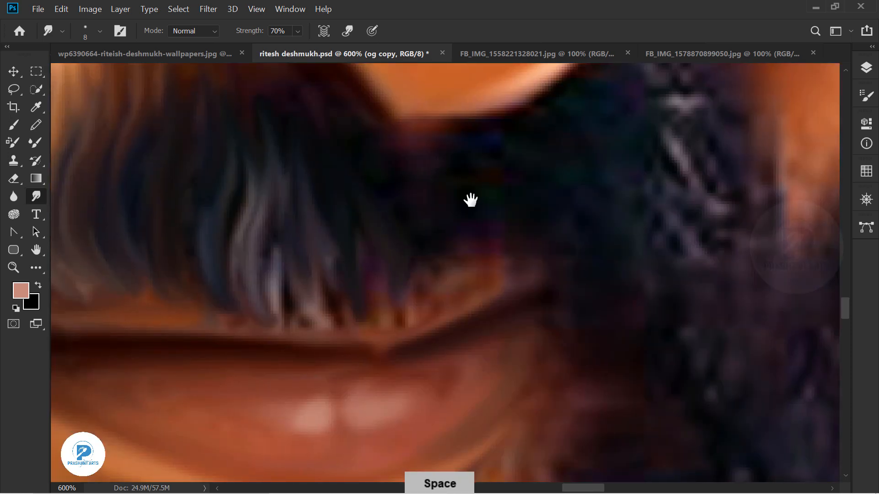
# Add hair strokes where moustache meets beard, blend the adjacent skin edge, then enlarge the brush.
pyautogui.moveTo(673, 102); pyautogui.dragTo(611, 246)
pyautogui.moveTo(569, 299); pyautogui.dragTo(599, 335)
pyautogui.moveTo(573, 215); pyautogui.dragTo(647, 286)
pyautogui.moveTo(567, 346); pyautogui.dragTo(566, 236)
pyautogui.moveTo(668, 145)
pyautogui.mouseDown()
pyautogui.moveTo(512, 225)
pyautogui.moveTo(515, 167)
pyautogui.mouseUp()
pyautogui.moveTo(434, 169)
pyautogui.mouseDown()
pyautogui.moveTo(494, 236)
pyautogui.moveTo(501, 291)
pyautogui.mouseUp()
pyautogui.moveTo(464, 118)
pyautogui.mouseDown()
pyautogui.moveTo(536, 290)
pyautogui.moveTo(524, 368)
pyautogui.mouseUp()
pyautogui.moveTo(428, 371); pyautogui.dragTo(527, 270)
pyautogui.moveTo(623, 431); pyautogui.dragTo(567, 198)
pyautogui.press(']')
pyautogui.press(']')
pyautogui.moveTo(474, 364); pyautogui.dragTo(510, 423)
pyautogui.moveTo(595, 336); pyautogui.dragTo(410, 301)
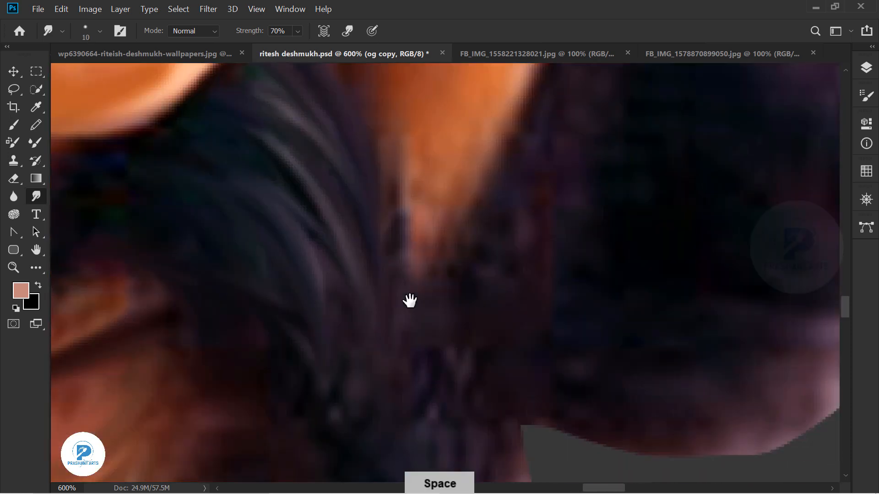
pyautogui.moveTo(512, 141); pyautogui.dragTo(451, 364)
pyautogui.moveTo(495, 188); pyautogui.dragTo(476, 211)
pyautogui.press(']')
pyautogui.press(']')
pyautogui.moveTo(430, 137); pyautogui.dragTo(379, 355)
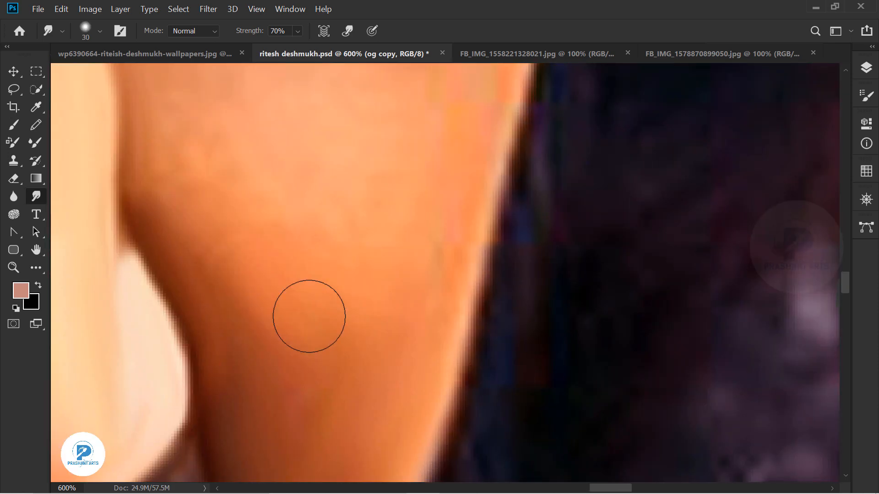
# Turn off brush tip spacing and enlarge the smudge brush for smooth strokes.
pyautogui.click(866, 95)
pyautogui.click(703, 323)
pyautogui.press(']')
pyautogui.press(']')
pyautogui.press(']')
pyautogui.moveTo(389, 320); pyautogui.dragTo(357, 435)
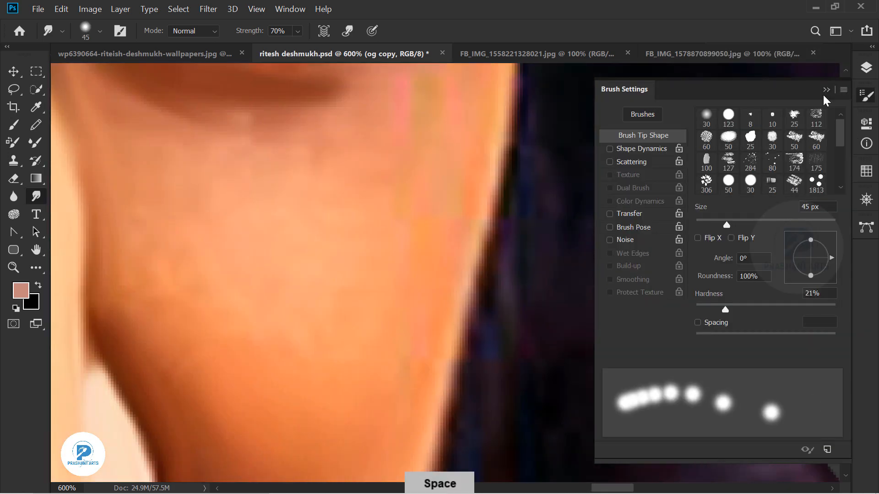
pyautogui.click(824, 95)
# Smudge-smooth the right edge of the face.
pyautogui.moveTo(460, 248); pyautogui.dragTo(447, 393)
pyautogui.moveTo(449, 183); pyautogui.dragTo(397, 351)
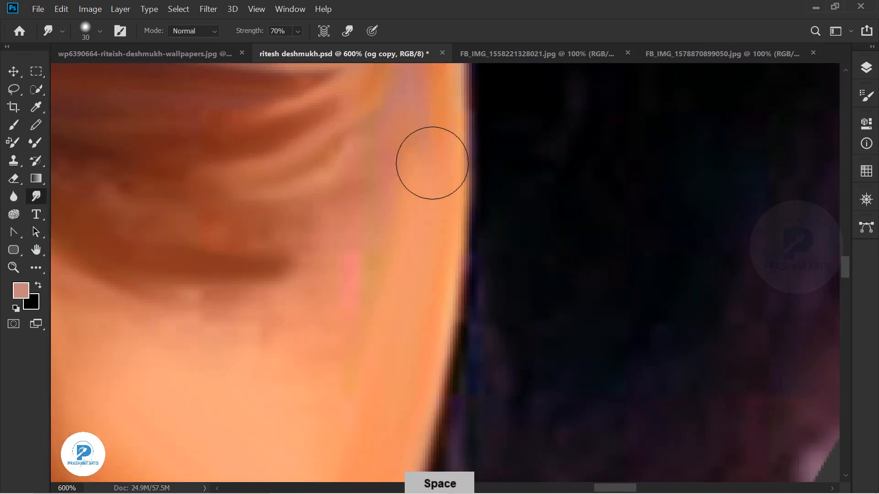
pyautogui.moveTo(431, 163); pyautogui.dragTo(435, 300)
pyautogui.moveTo(349, 409)
pyautogui.mouseDown()
pyautogui.moveTo(418, 279)
pyautogui.moveTo(675, 183)
pyautogui.mouseUp()
# Smooth the edge of the nose, lowering smudge strength to 30%.
pyautogui.moveTo(292, 183); pyautogui.dragTo(324, 390)
pyautogui.moveTo(270, 169); pyautogui.dragTo(302, 377)
pyautogui.moveTo(170, 366); pyautogui.dragTo(296, 251)
pyautogui.moveTo(261, 201); pyautogui.dragTo(281, 373)
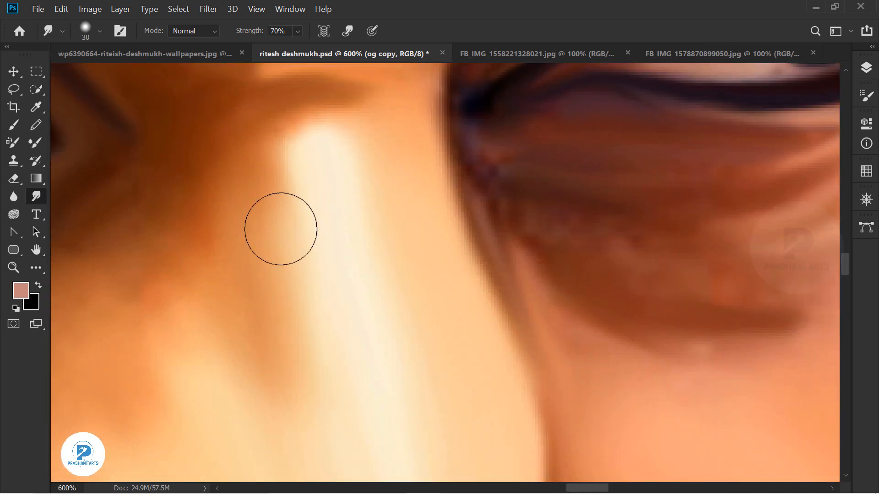
pyautogui.moveTo(257, 183); pyautogui.dragTo(305, 358)
pyautogui.press('3')
pyautogui.moveTo(268, 222); pyautogui.dragTo(279, 320)
pyautogui.moveTo(349, 286); pyautogui.dragTo(388, 193)
# Blend the nostril groove and soften the shading on the nose tip.
pyautogui.moveTo(366, 330); pyautogui.dragTo(392, 180)
pyautogui.moveTo(389, 312); pyautogui.dragTo(415, 165)
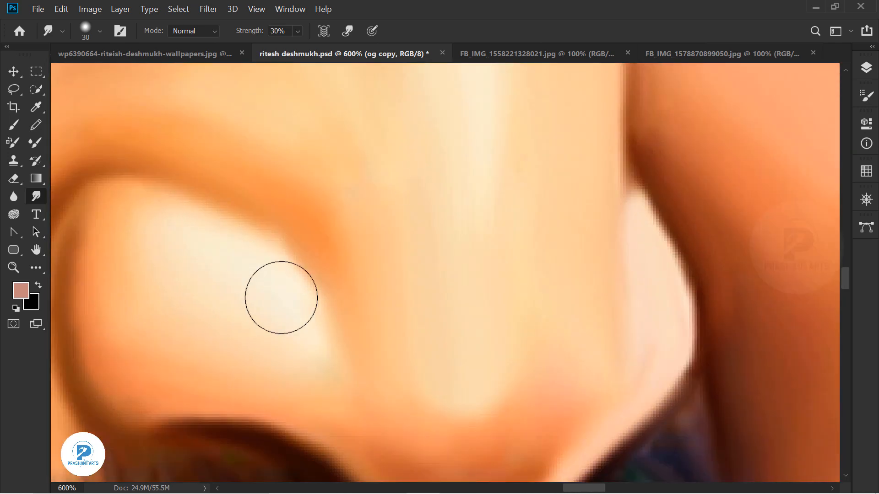
pyautogui.moveTo(267, 233); pyautogui.dragTo(344, 274)
pyautogui.moveTo(296, 355); pyautogui.dragTo(380, 236)
pyautogui.moveTo(407, 197); pyautogui.dragTo(434, 269)
pyautogui.moveTo(430, 270); pyautogui.dragTo(364, 293)
pyautogui.moveTo(565, 360); pyautogui.dragTo(663, 293)
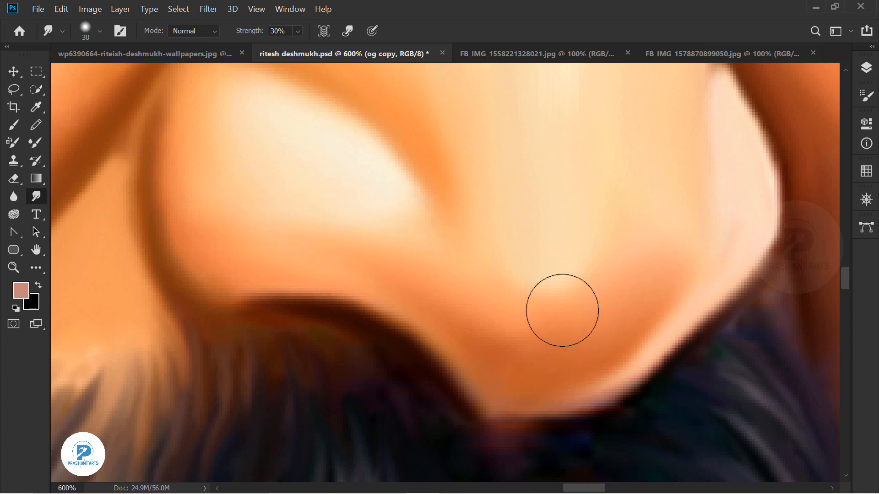
pyautogui.moveTo(637, 193); pyautogui.dragTo(603, 340)
# Smooth the cheek skin with a larger smudge brush.
pyautogui.moveTo(457, 311); pyautogui.dragTo(432, 259)
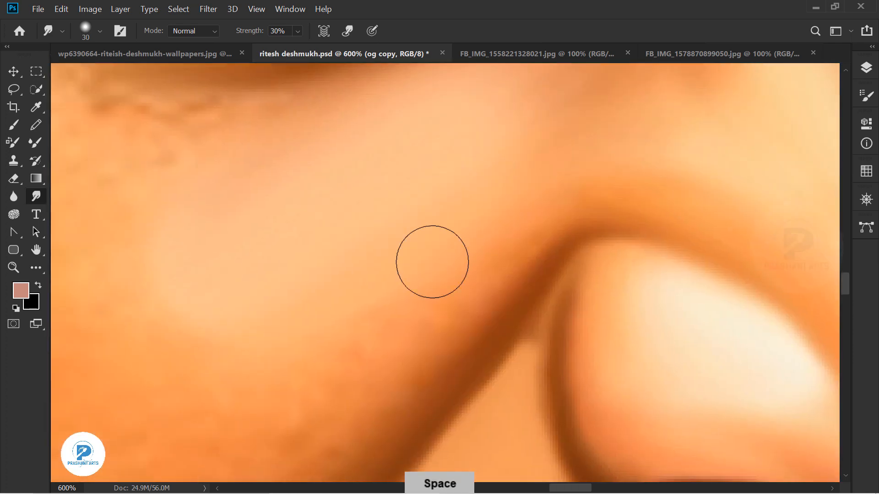
pyautogui.moveTo(614, 252); pyautogui.dragTo(526, 318)
pyautogui.press(']')
pyautogui.press(']')
pyautogui.hotkey('ctrl', '-')
pyautogui.moveTo(432, 80); pyautogui.dragTo(537, 170)
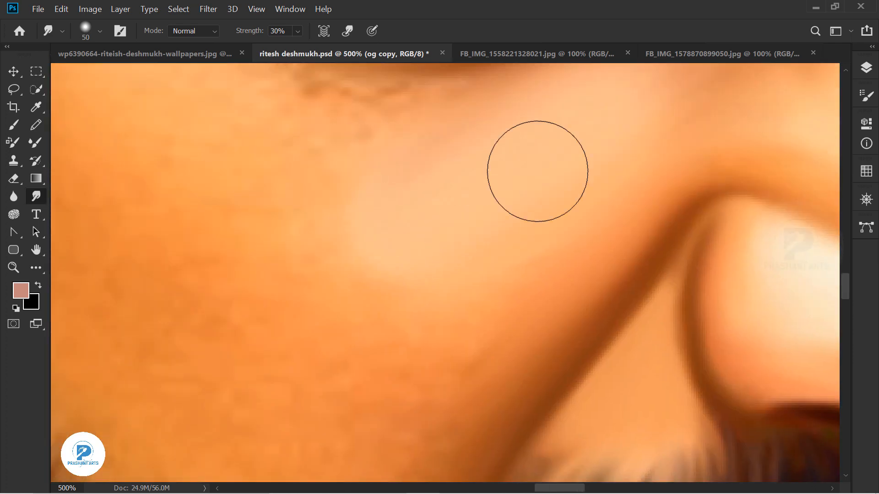
pyautogui.moveTo(488, 295); pyautogui.dragTo(575, 208)
pyautogui.moveTo(417, 151); pyautogui.dragTo(426, 240)
pyautogui.press(']')
pyautogui.press(']')
pyautogui.press(']')
pyautogui.press(']')
pyautogui.press(']')
pyautogui.press(']')
pyautogui.moveTo(182, 65); pyautogui.dragTo(327, 203)
# Smooth the forehead skin around the temple, hairline and tilak.
pyautogui.hotkey('ctrl', '-')
pyautogui.hotkey('ctrl', '-')
pyautogui.press('[')
pyautogui.press('[')
pyautogui.press('[')
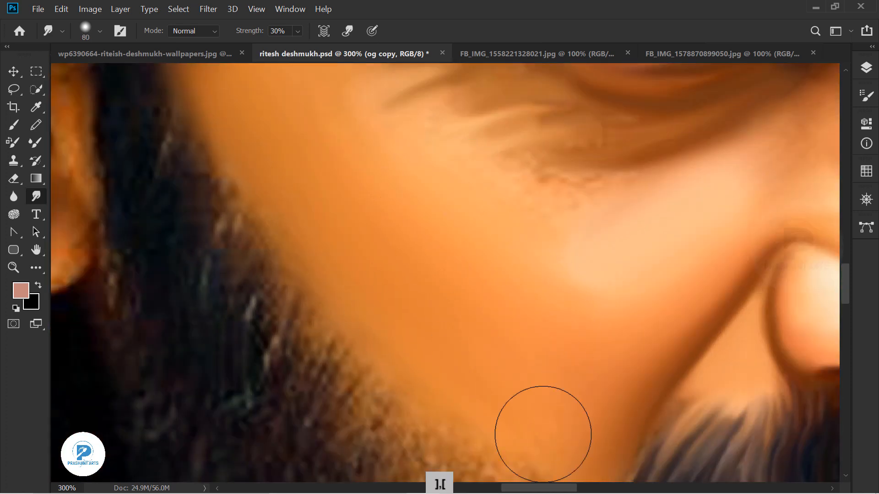
pyautogui.moveTo(348, 232); pyautogui.dragTo(275, 163)
pyautogui.moveTo(468, 141); pyautogui.dragTo(407, 360)
pyautogui.press('[')
pyautogui.press('[')
pyautogui.press('[')
pyautogui.press('[')
pyautogui.press('[')
pyautogui.press('[')
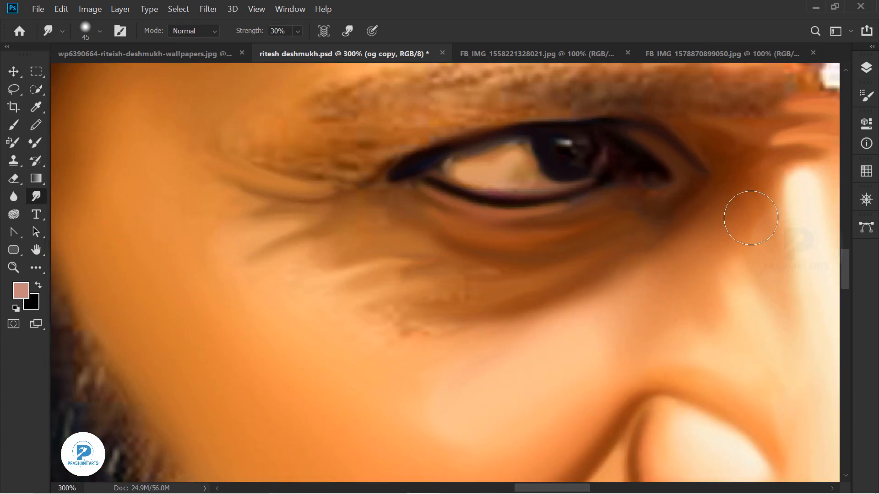
pyautogui.moveTo(569, 258); pyautogui.dragTo(551, 349)
pyautogui.moveTo(91, 188); pyautogui.dragTo(284, 282)
pyautogui.press(']')
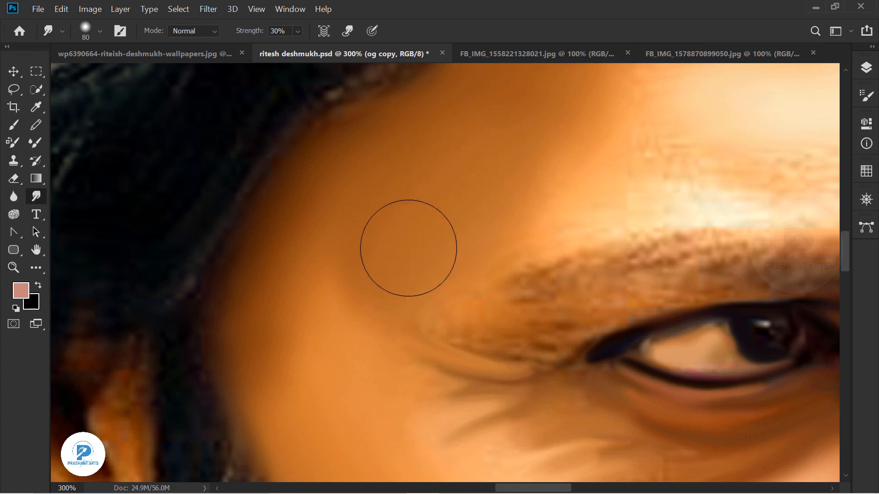
pyautogui.moveTo(664, 110); pyautogui.dragTo(453, 393)
pyautogui.moveTo(457, 274)
pyautogui.mouseDown()
pyautogui.moveTo(564, 247)
pyautogui.moveTo(530, 325)
pyautogui.mouseUp()
pyautogui.moveTo(686, 224); pyautogui.dragTo(206, 246)
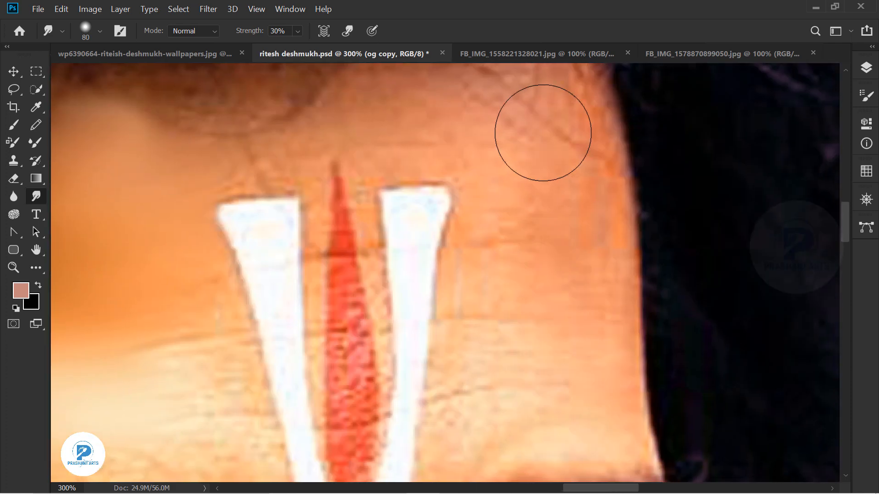
# Soften the wrinkles under the eye, undoing the last stroke.
pyautogui.hotkey('ctrl', '-')
pyautogui.hotkey('ctrl', '-')
pyautogui.hotkey('ctrl', '-')
pyautogui.hotkey('ctrl', '=')
pyautogui.hotkey('ctrl', '-')
pyautogui.press('[')
pyautogui.press('[')
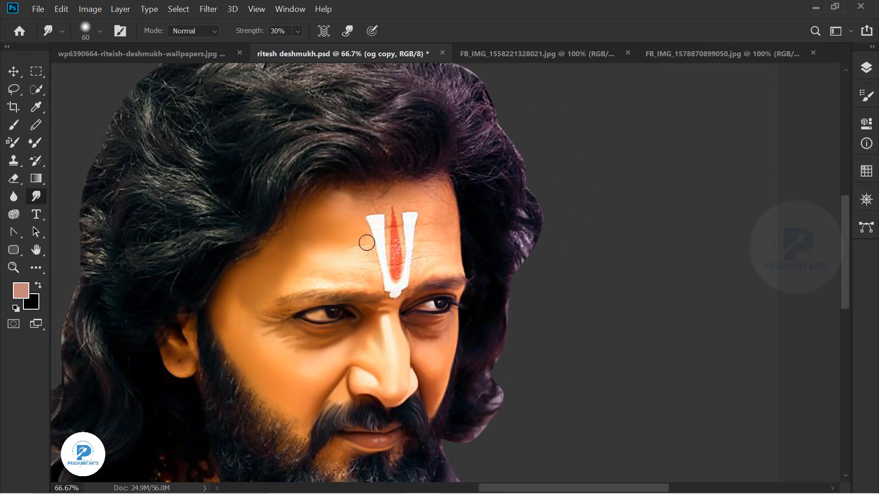
pyautogui.moveTo(443, 302); pyautogui.dragTo(536, 218)
pyautogui.hotkey('ctrl', '=')
pyautogui.hotkey('ctrl', '=')
pyautogui.hotkey('ctrl', '=')
pyautogui.press('[')
pyautogui.press('[')
pyautogui.moveTo(231, 218)
pyautogui.mouseDown()
pyautogui.moveTo(316, 215)
pyautogui.moveTo(361, 237)
pyautogui.mouseUp()
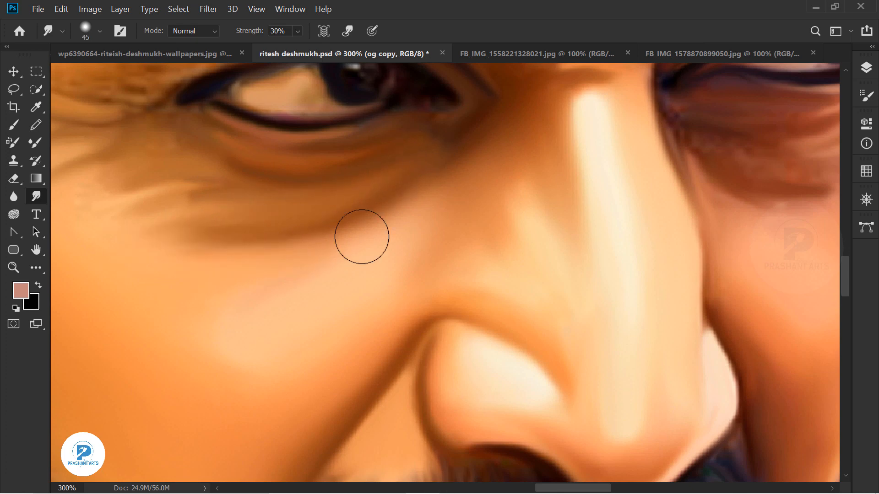
pyautogui.moveTo(158, 229); pyautogui.dragTo(218, 209)
pyautogui.hotkey('ctrl', '-')
pyautogui.hotkey('ctrl', 'z')
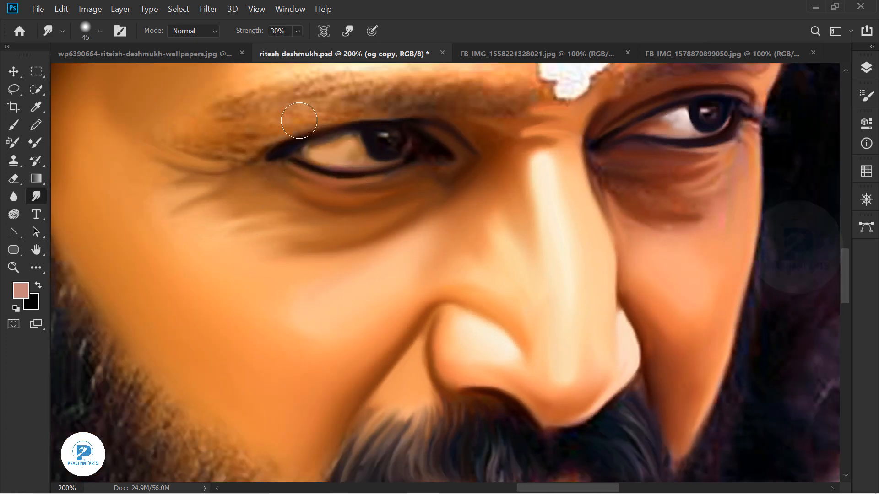
# With a tiny brush, smooth the iris edge, iris patches and lower eye white.
pyautogui.hotkey('ctrl', '=')
pyautogui.hotkey('ctrl', '=')
pyautogui.hotkey('ctrl', '=')
pyautogui.hotkey('ctrl', '=')
pyautogui.hotkey('ctrl', '=')
pyautogui.press('[')
pyautogui.press('[')
pyautogui.press('[')
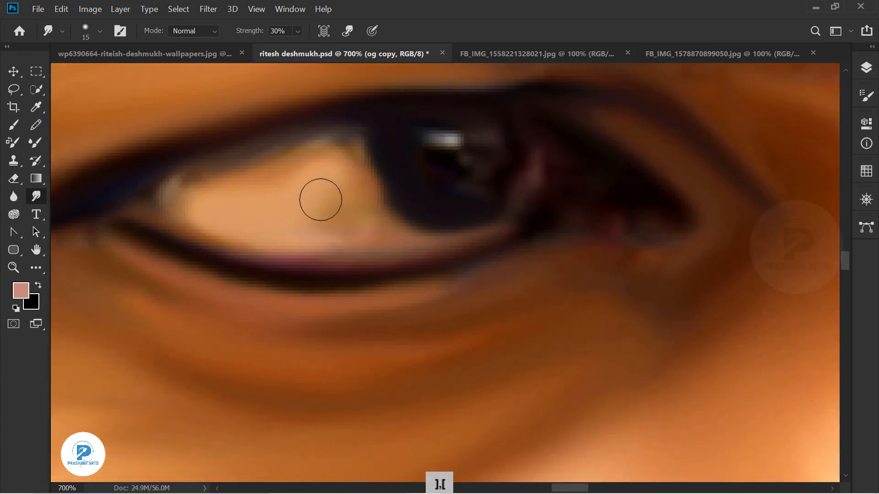
pyautogui.moveTo(373, 153); pyautogui.dragTo(393, 192)
pyautogui.moveTo(458, 183); pyautogui.dragTo(508, 133)
pyautogui.moveTo(391, 216); pyautogui.dragTo(316, 238)
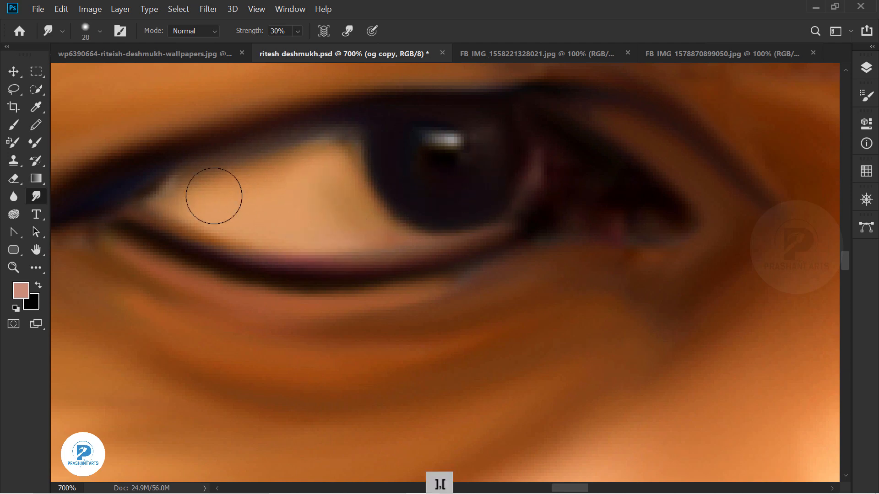
# Soften the other eye's upper lid, then view the whole portrait.
pyautogui.hotkey('ctrl', '-')
pyautogui.hotkey('ctrl', '-')
pyautogui.moveTo(778, 169); pyautogui.dragTo(229, 270)
pyautogui.moveTo(705, 153); pyautogui.dragTo(758, 176)
pyautogui.moveTo(712, 192); pyautogui.dragTo(737, 199)
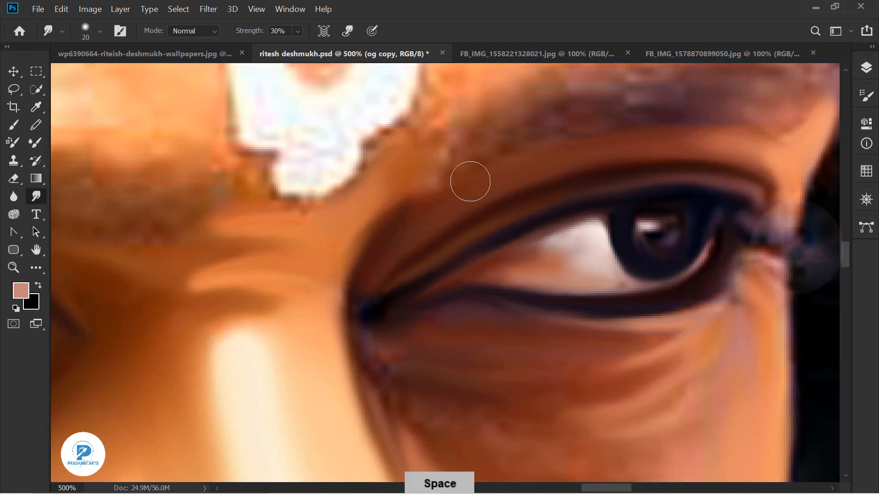
pyautogui.hotkey('ctrl', '-')
pyautogui.hotkey('ctrl', '-')
pyautogui.hotkey('ctrl', '-')
pyautogui.hotkey('ctrl', '-')
pyautogui.hotkey('ctrl', '-')
pyautogui.moveTo(449, 292); pyautogui.dragTo(449, 224)
pyautogui.hotkey('ctrl', '-')
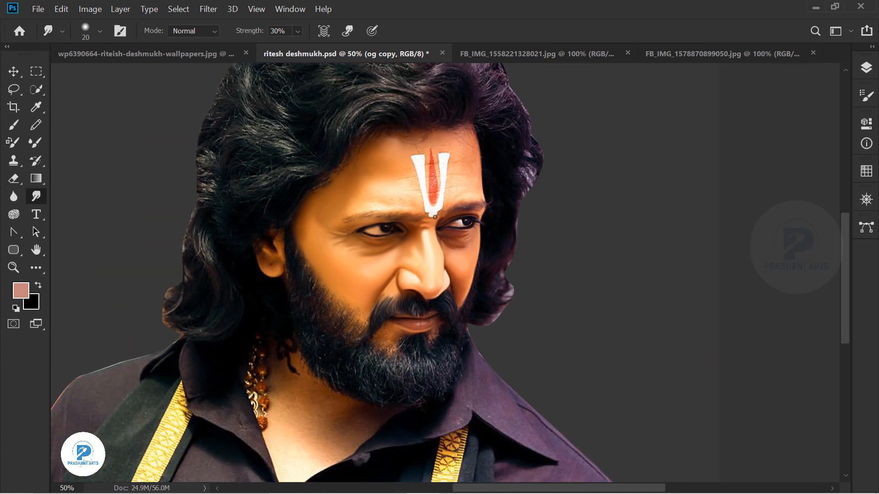
# Raise Color Intensity in Match Color to saturate the portrait.
pyautogui.click(91, 9)
pyautogui.moveTo(110, 39)
pyautogui.click(254, 304)
pyautogui.moveTo(205, 87); pyautogui.dragTo(681, 145)
pyautogui.moveTo(638, 283); pyautogui.dragTo(668, 283)
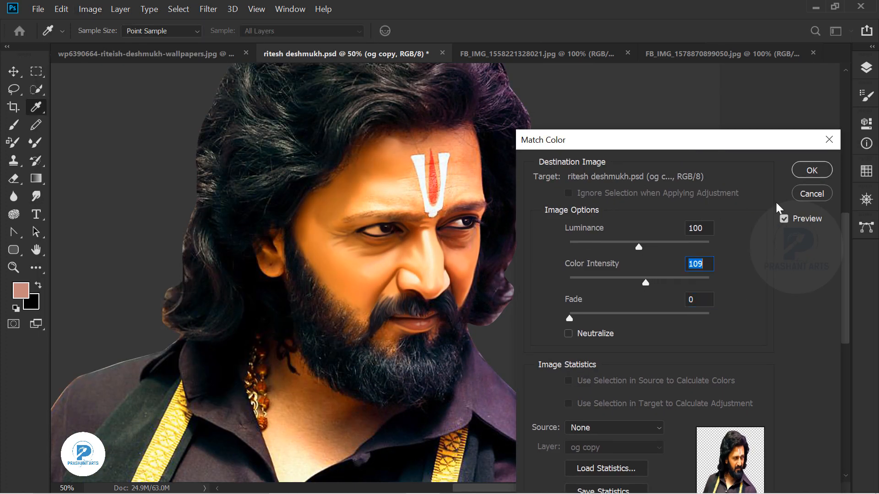
pyautogui.click(812, 170)
# Smudge-smooth the forehead skin down toward the eyebrow.
pyautogui.hotkey('ctrl', '+')
pyautogui.hotkey('ctrl', '+')
pyautogui.hotkey('ctrl', '+')
pyautogui.hotkey('ctrl', '+')
pyautogui.moveTo(517, 151); pyautogui.dragTo(488, 411)
pyautogui.click(866, 96)
pyautogui.click(866, 96)
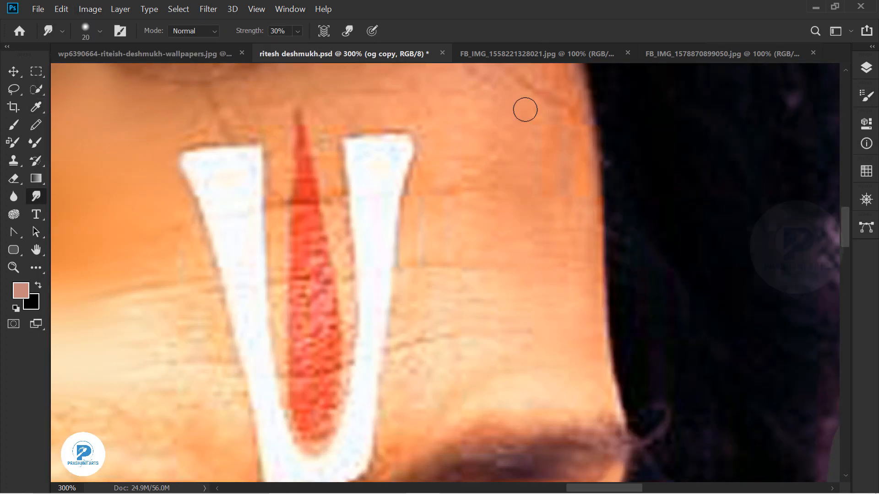
pyautogui.moveTo(546, 139); pyautogui.dragTo(551, 309)
pyautogui.moveTo(510, 197)
pyautogui.mouseDown()
pyautogui.moveTo(543, 273)
pyautogui.moveTo(536, 107)
pyautogui.mouseUp()
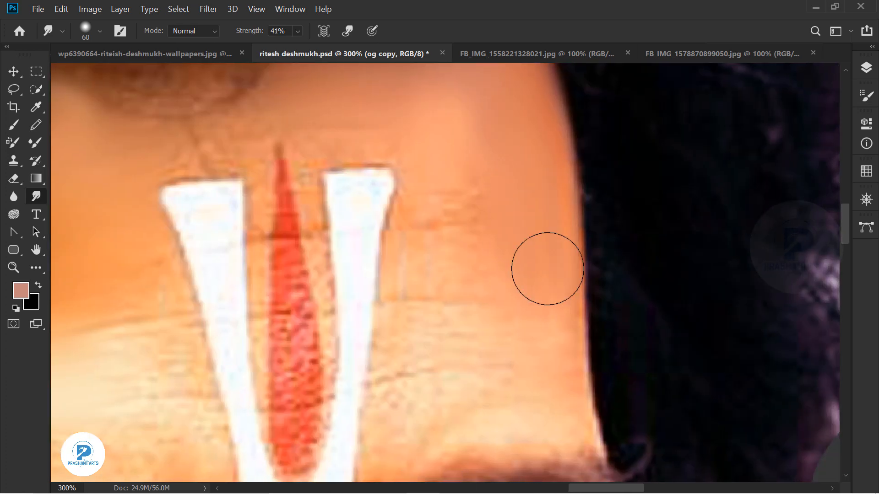
pyautogui.moveTo(549, 269); pyautogui.dragTo(480, 268)
pyautogui.moveTo(535, 303); pyautogui.dragTo(551, 221)
pyautogui.press('[')
pyautogui.press('[')
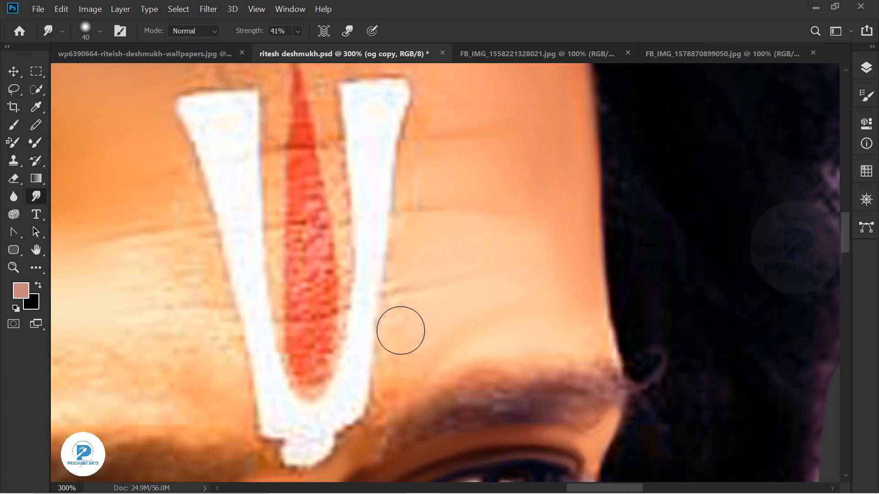
# Smooth the left side of the forehead with a smaller brush.
pyautogui.moveTo(506, 134); pyautogui.dragTo(531, 339)
pyautogui.moveTo(357, 249); pyautogui.dragTo(433, 134)
pyautogui.press('[')
pyautogui.press('[')
pyautogui.press('[')
pyautogui.scroll(-3, 211, 317)
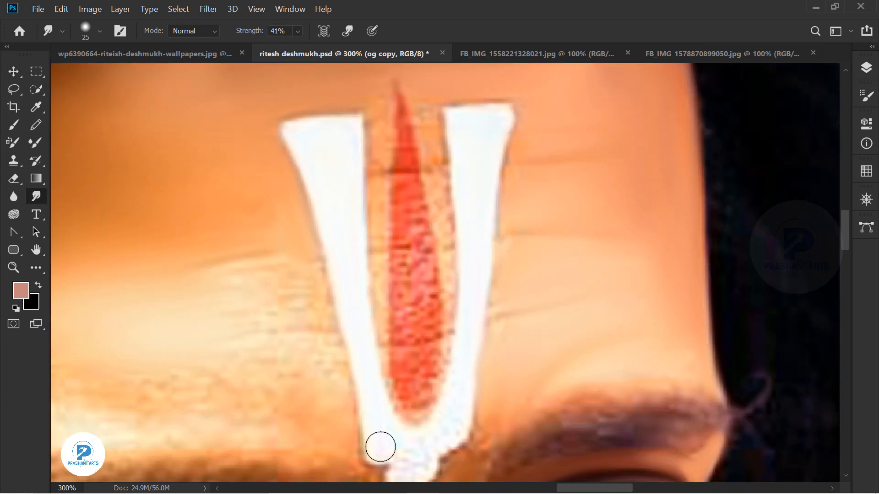
pyautogui.moveTo(394, 447); pyautogui.dragTo(435, 345)
pyautogui.moveTo(399, 393); pyautogui.dragTo(601, 452)
pyautogui.press(']')
pyautogui.press(']')
pyautogui.press(']')
pyautogui.press(']')
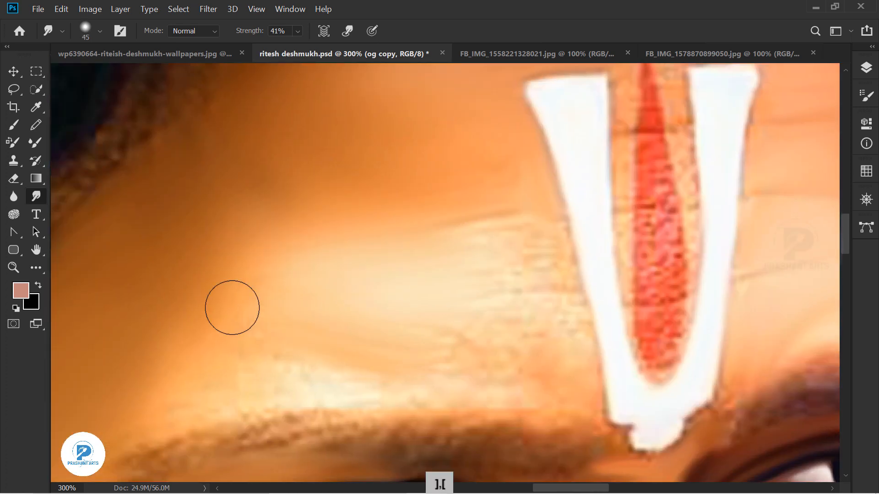
# Zoom out to the whole portrait, then close in on the cheek and beard edge.
pyautogui.hotkey('ctrl', '-')
pyautogui.hotkey('ctrl', '-')
pyautogui.hotkey('ctrl', '-')
pyautogui.hotkey('ctrl', '-')
pyautogui.hotkey('ctrl', '-')
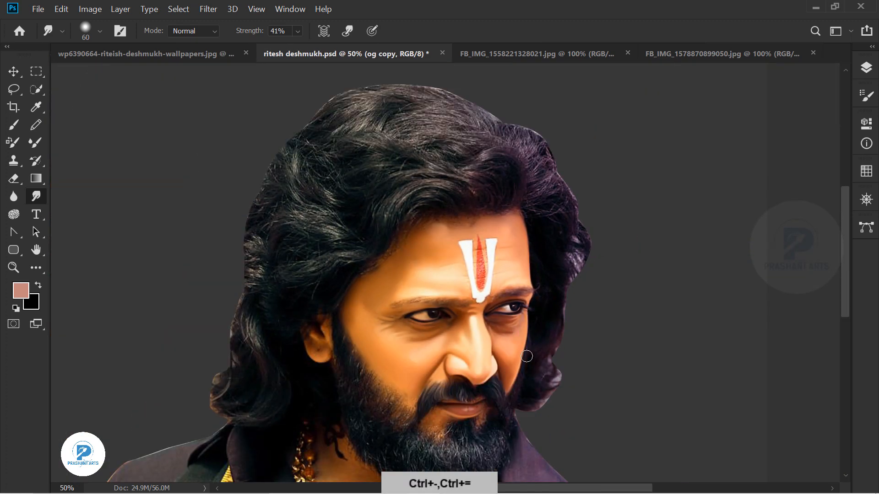
pyautogui.hotkey('ctrl', '+')
pyautogui.hotkey('ctrl', '+')
pyautogui.hotkey('ctrl', '+')
pyautogui.hotkey('ctrl', '+')
pyautogui.moveTo(446, 393); pyautogui.dragTo(251, 279)
# Choose a scattered-dot brush preset and smudge the beard edge into hair strands.
pyautogui.click(100, 31)
pyautogui.doubleClick(45, 133)
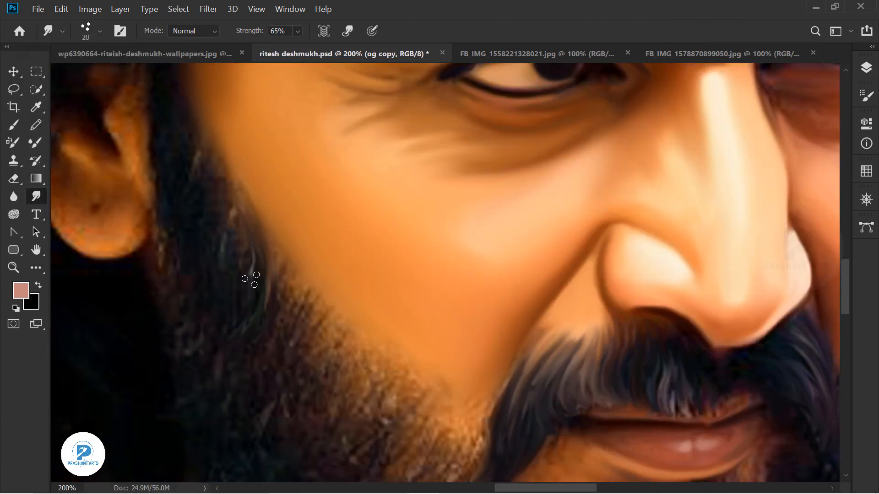
pyautogui.moveTo(222, 181); pyautogui.dragTo(301, 293)
pyautogui.moveTo(275, 224); pyautogui.dragTo(280, 289)
pyautogui.moveTo(311, 277)
pyautogui.mouseDown()
pyautogui.moveTo(352, 421)
pyautogui.moveTo(334, 310)
pyautogui.mouseUp()
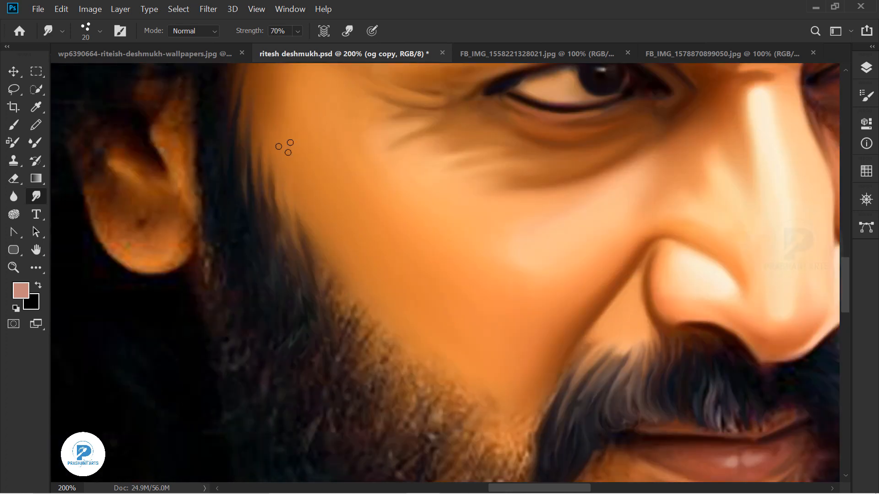
# Pull dark strands upward along the upper beard edge, redoing one stroke.
pyautogui.moveTo(364, 385); pyautogui.dragTo(357, 286)
pyautogui.moveTo(356, 334); pyautogui.dragTo(264, 274)
pyautogui.moveTo(292, 275)
pyautogui.mouseDown()
pyautogui.moveTo(306, 403)
pyautogui.moveTo(332, 394)
pyautogui.mouseUp()
pyautogui.moveTo(343, 451); pyautogui.dragTo(333, 389)
pyautogui.moveTo(336, 335); pyautogui.dragTo(350, 408)
pyautogui.hotkey('ctrl', 'z')
pyautogui.moveTo(414, 350); pyautogui.dragTo(380, 395)
pyautogui.moveTo(287, 270); pyautogui.dragTo(417, 348)
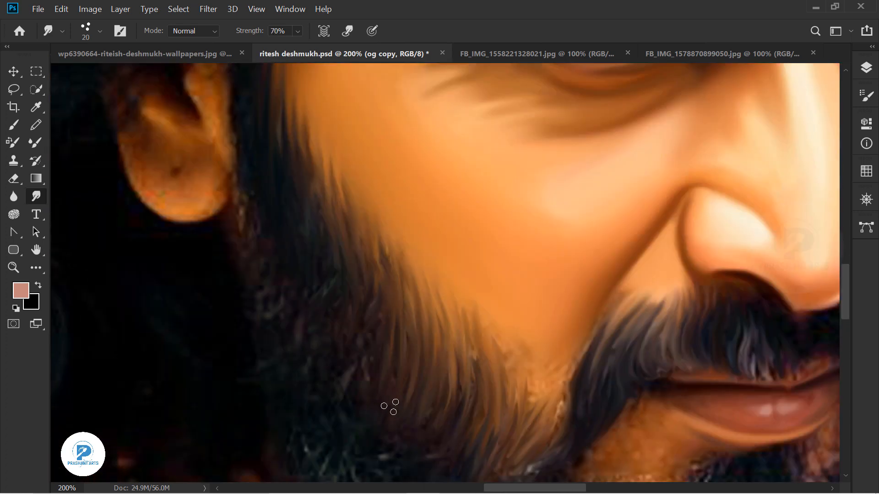
# Smudge hair strands into the chin beard, pulling them downward.
pyautogui.moveTo(514, 374); pyautogui.dragTo(548, 269)
pyautogui.moveTo(567, 297); pyautogui.dragTo(522, 370)
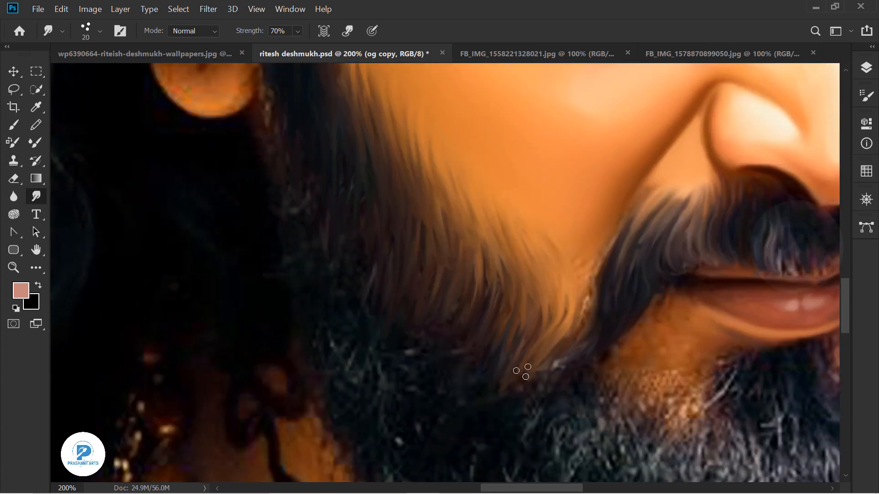
pyautogui.moveTo(549, 273); pyautogui.dragTo(522, 371)
pyautogui.moveTo(370, 190); pyautogui.dragTo(431, 260)
pyautogui.moveTo(647, 468)
pyautogui.mouseDown()
pyautogui.moveTo(439, 243)
pyautogui.moveTo(431, 316)
pyautogui.mouseUp()
pyautogui.moveTo(499, 229); pyautogui.dragTo(476, 307)
pyautogui.moveTo(520, 229); pyautogui.dragTo(510, 314)
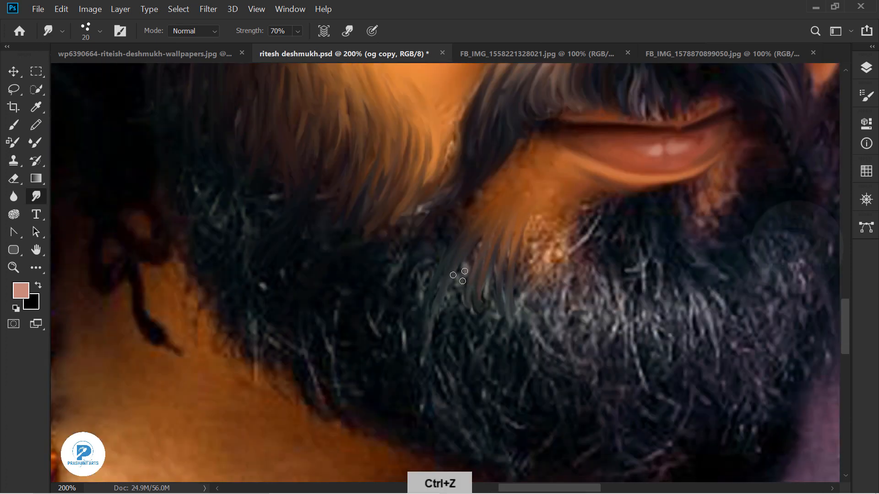
pyautogui.moveTo(480, 191); pyautogui.dragTo(470, 228)
pyautogui.moveTo(533, 219); pyautogui.dragTo(517, 304)
pyautogui.moveTo(569, 229); pyautogui.dragTo(544, 320)
# Add more smudged strands across the chin beard below the moustache.
pyautogui.moveTo(538, 214); pyautogui.dragTo(524, 251)
pyautogui.moveTo(524, 343); pyautogui.dragTo(275, 485)
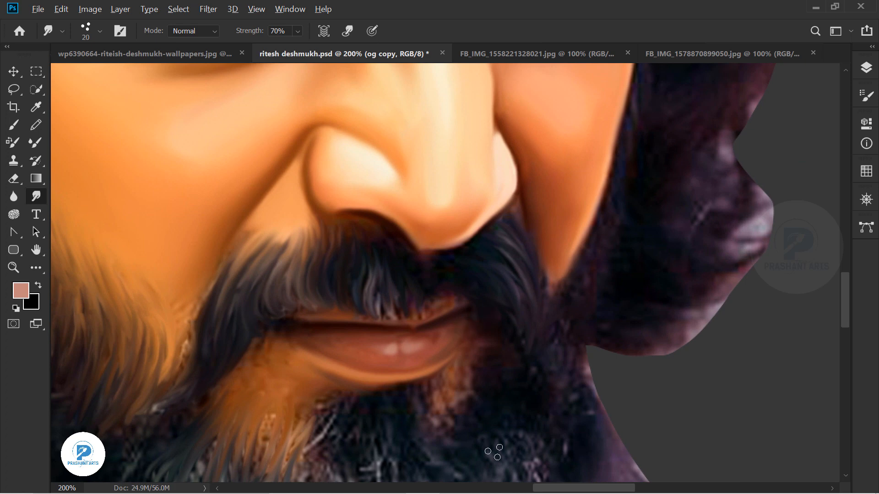
pyautogui.hotkey('ctrl', '-')
pyautogui.hotkey('ctrl', '-')
pyautogui.hotkey('ctrl', '-')
pyautogui.hotkey('ctrl', '-')
pyautogui.hotkey('ctrl', '=')
pyautogui.hotkey('ctrl', '=')
pyautogui.hotkey('ctrl', '=')
pyautogui.hotkey('ctrl', '=')
pyautogui.moveTo(495, 452); pyautogui.dragTo(257, 96)
pyautogui.moveTo(438, 285); pyautogui.dragTo(471, 374)
pyautogui.moveTo(379, 281); pyautogui.dragTo(370, 391)
pyautogui.moveTo(337, 275); pyautogui.dragTo(322, 387)
pyautogui.moveTo(435, 282)
pyautogui.mouseDown()
pyautogui.moveTo(539, 305)
pyautogui.moveTo(369, 245)
pyautogui.mouseUp()
# Pull grey strands down the right of the beard, then zoom out and pick the Lasso.
pyautogui.moveTo(469, 249); pyautogui.dragTo(439, 375)
pyautogui.moveTo(610, 196); pyautogui.dragTo(626, 291)
pyautogui.moveTo(567, 263); pyautogui.dragTo(560, 355)
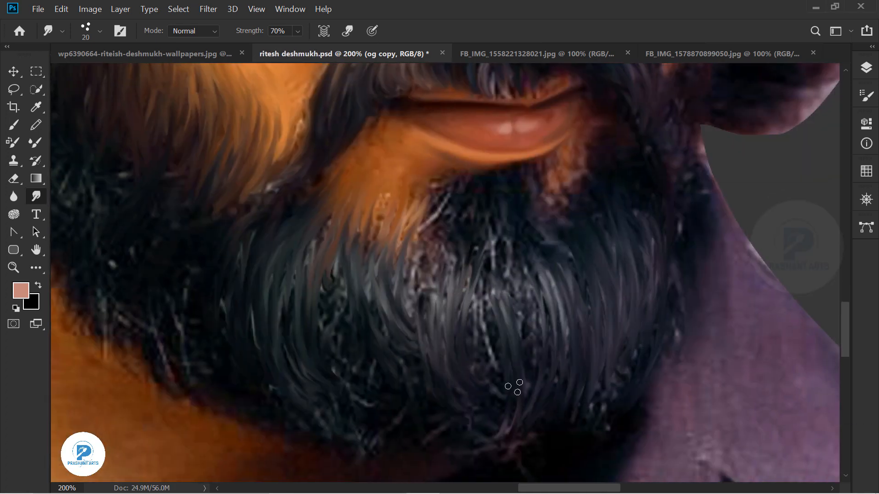
pyautogui.hotkey('ctrl', '-')
pyautogui.hotkey('ctrl', '-')
pyautogui.hotkey('ctrl', '-')
pyautogui.hotkey('ctrl', '-')
pyautogui.press('l')
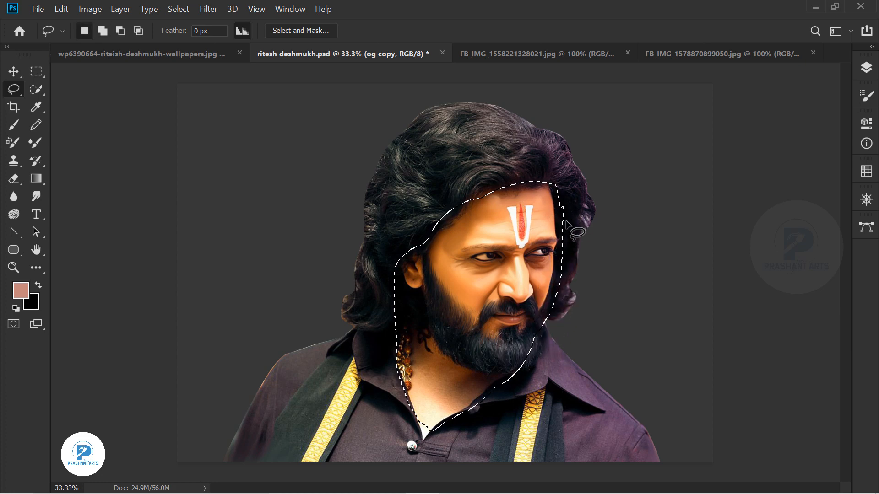
# Feather the face selection, then in Selective Color set Reds to Cyan −100 with less black and a touch of yellow.
pyautogui.hotkey('shift', 'F6')
pyautogui.press('Return')
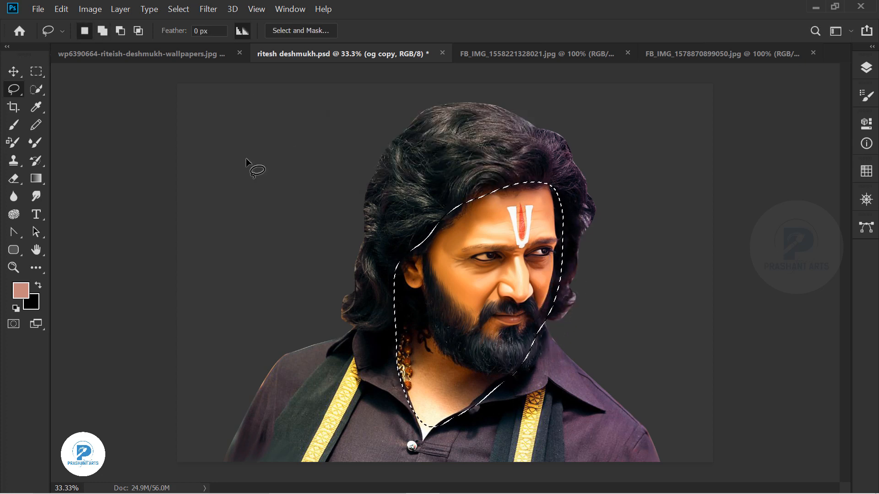
pyautogui.click(90, 9)
pyautogui.moveTo(110, 40)
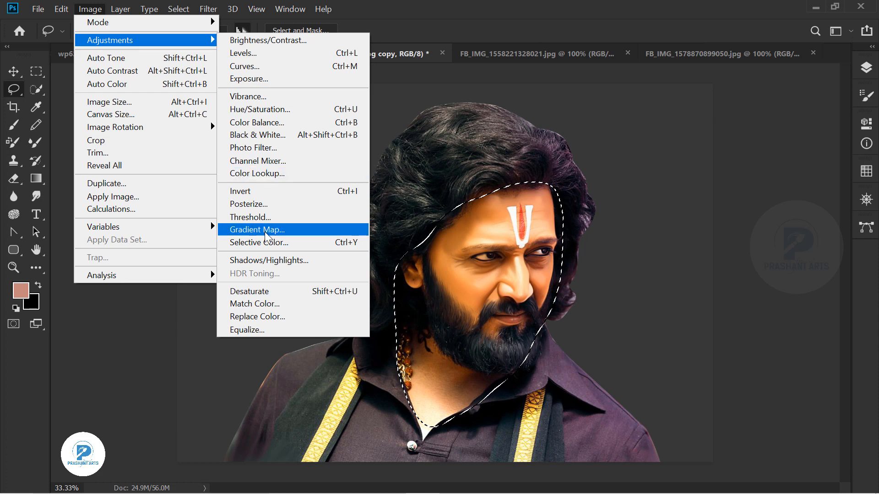
pyautogui.click(266, 242)
pyautogui.moveTo(673, 292); pyautogui.dragTo(664, 292)
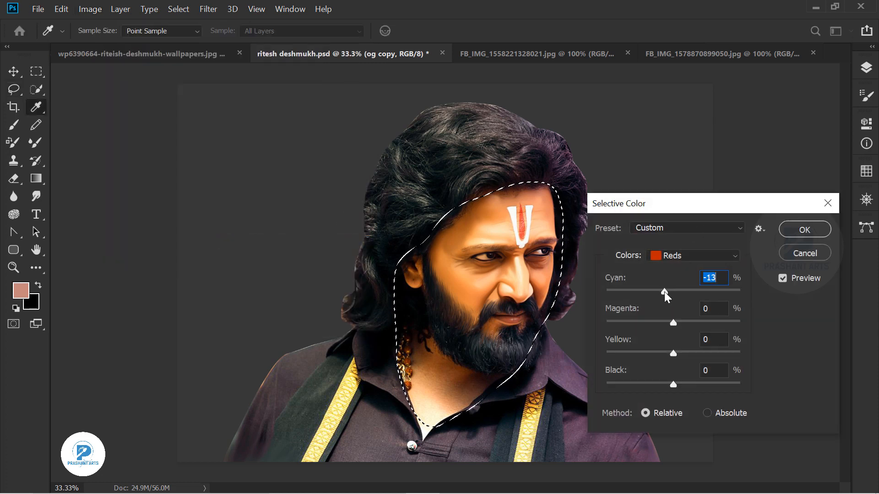
pyautogui.moveTo(673, 385); pyautogui.dragTo(644, 389)
pyautogui.moveTo(673, 353); pyautogui.dragTo(675, 353)
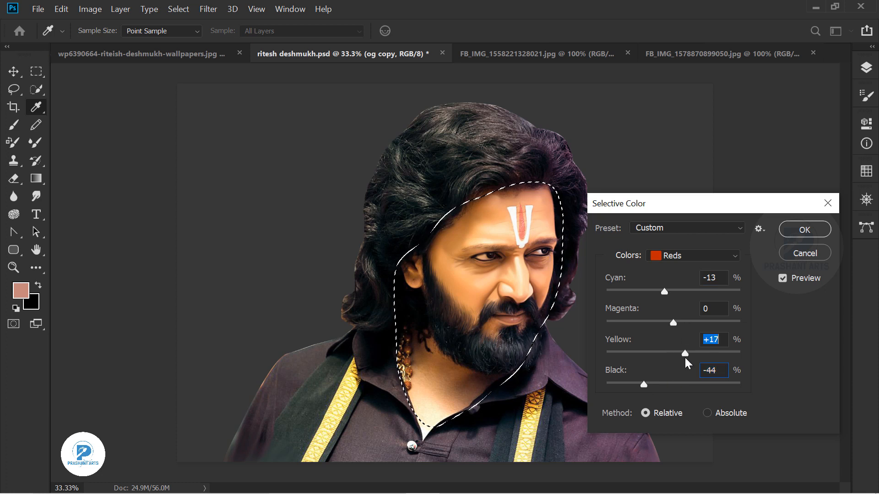
pyautogui.moveTo(664, 292); pyautogui.dragTo(648, 291)
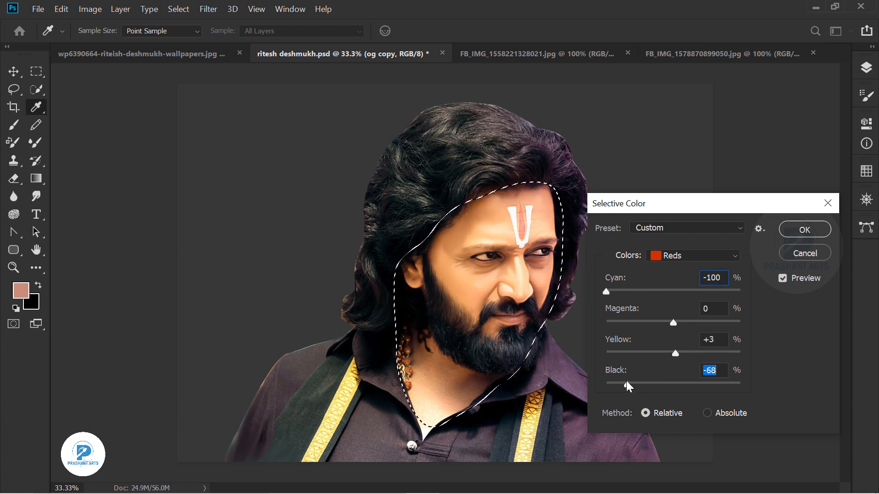
pyautogui.moveTo(626, 383)
pyautogui.mouseDown()
pyautogui.moveTo(645, 381)
pyautogui.moveTo(633, 384)
pyautogui.mouseUp()
# Set Neutrals cyan to −17 and Blacks to +12, apply, and invert the selection.
pyautogui.click(729, 256)
pyautogui.click(683, 357)
pyautogui.moveTo(673, 291); pyautogui.dragTo(661, 291)
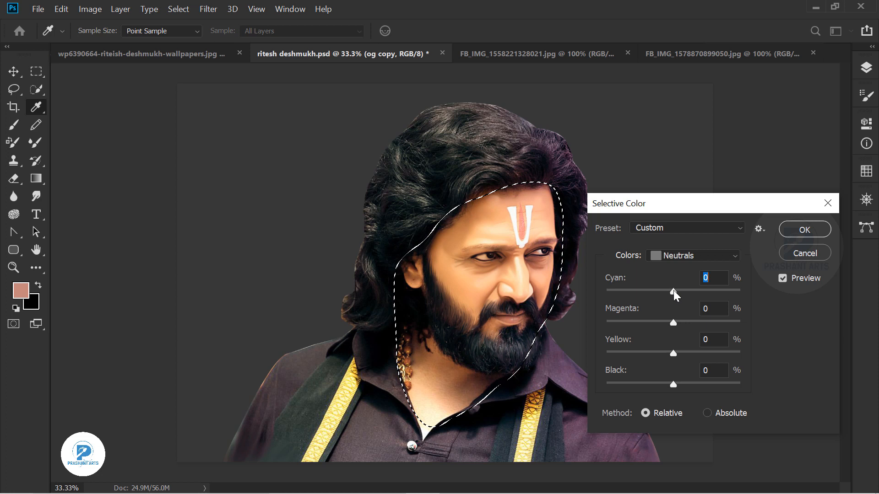
pyautogui.click(693, 255)
pyautogui.click(674, 369)
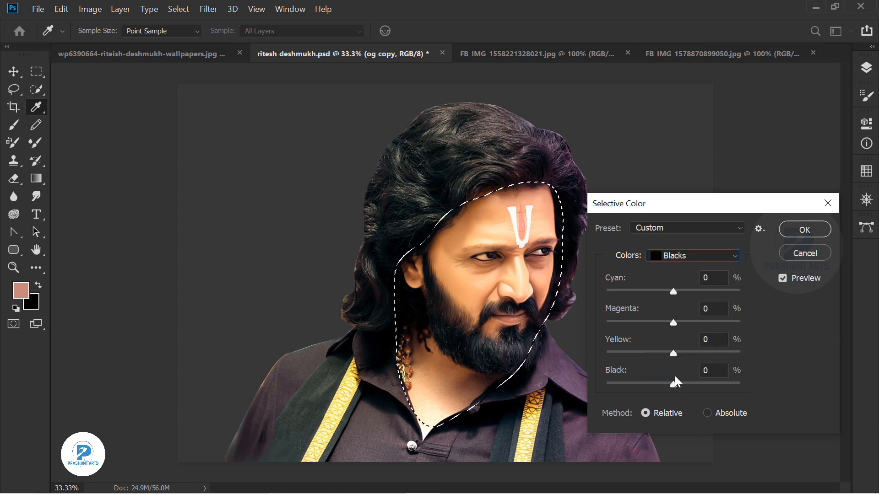
pyautogui.moveTo(674, 382); pyautogui.dragTo(682, 383)
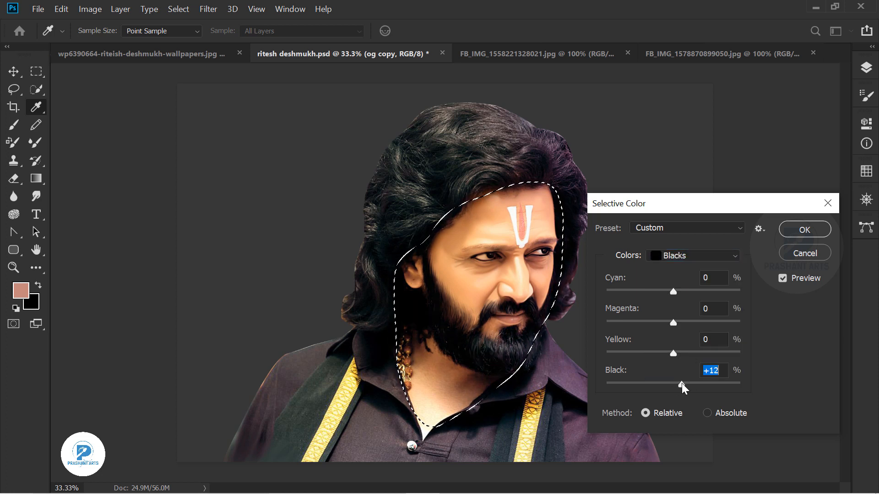
pyautogui.click(792, 236)
pyautogui.press('l')
pyautogui.hotkey('ctrl', 'shift', 'i')
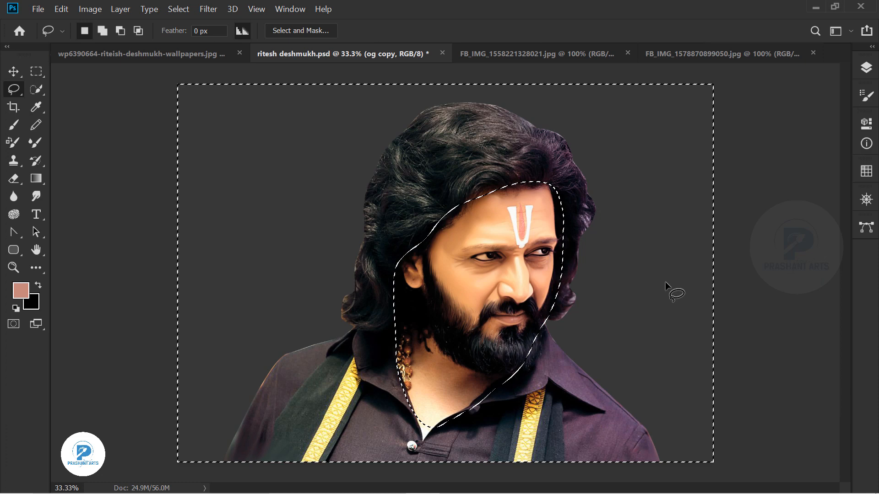
# Apply Vibrance at +100 to everything outside the face, then deselect.
pyautogui.click(91, 9)
pyautogui.moveTo(140, 40)
pyautogui.click(275, 94)
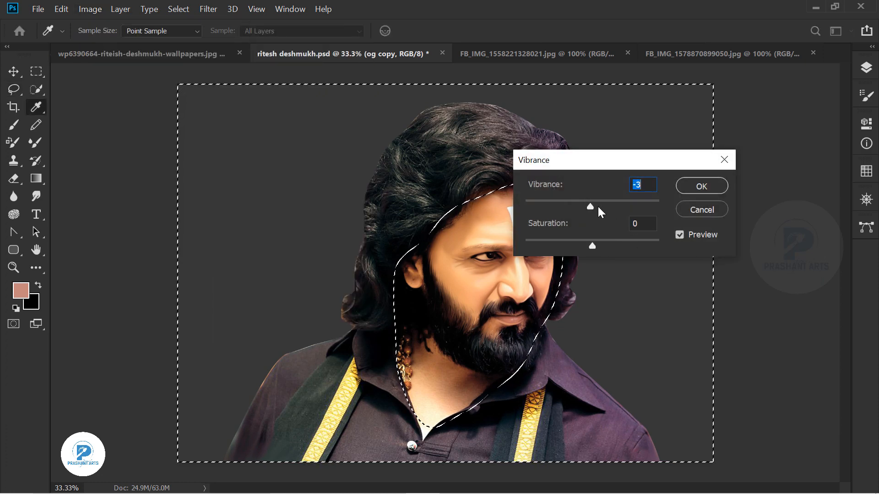
pyautogui.moveTo(598, 207); pyautogui.dragTo(672, 206)
pyautogui.click(696, 186)
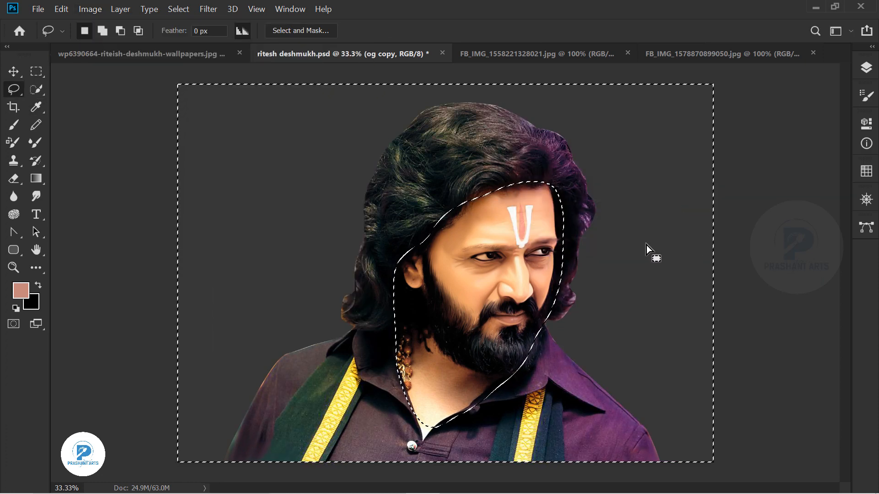
pyautogui.hotkey('ctrl', 'd')
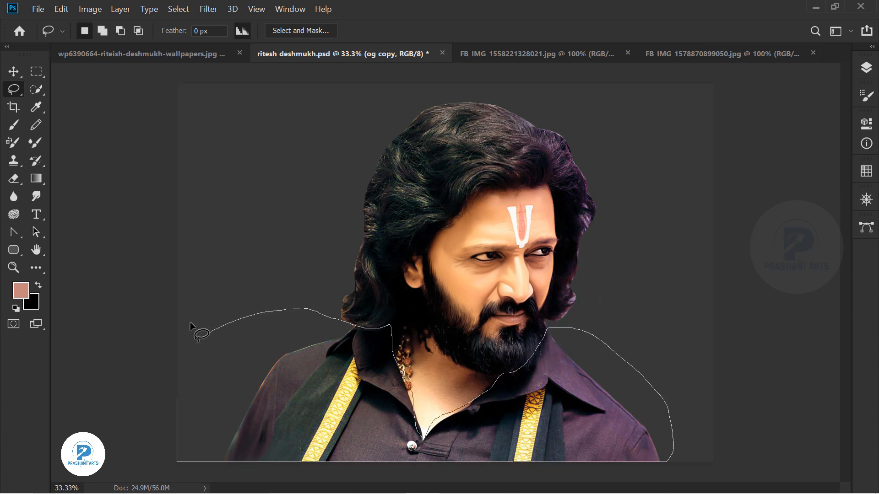
# Lasso the lower body and shoulders, feather 30 px, boost Vibrance again, and deselect.
pyautogui.moveTo(190, 322); pyautogui.dragTo(178, 339)
pyautogui.hotkey('shift', 'F6')
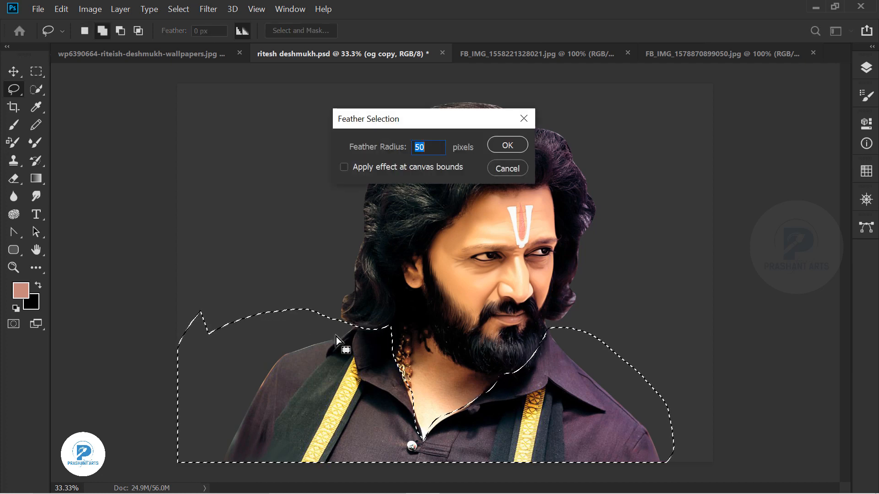
pyautogui.write('30')
pyautogui.press('Return')
pyautogui.click(89, 9)
pyautogui.moveTo(125, 43)
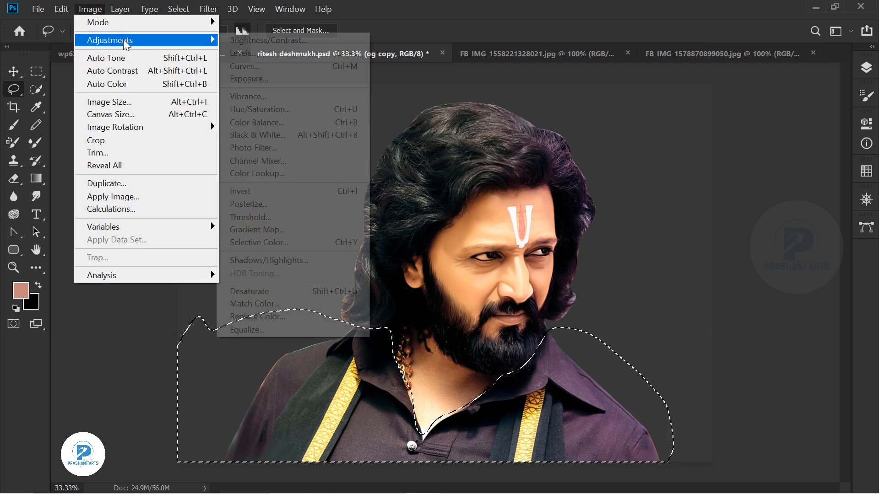
pyautogui.click(357, 96)
pyautogui.press('Return')
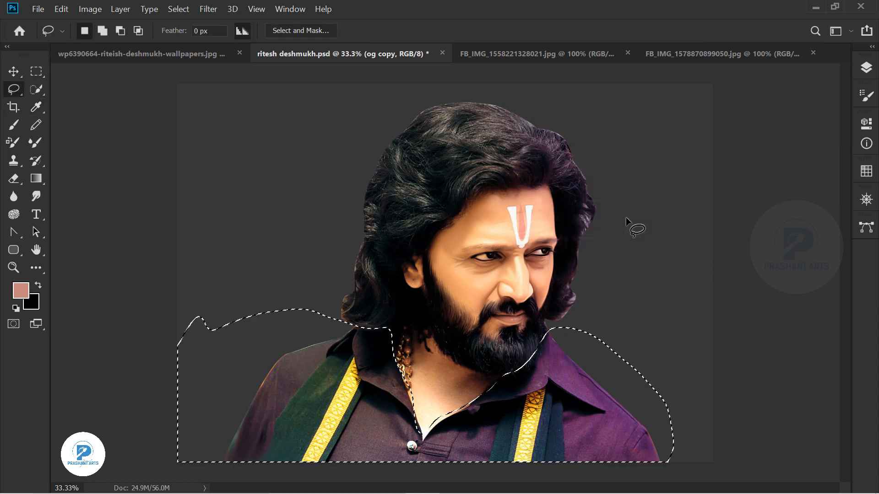
pyautogui.hotkey('ctrl', 'd')
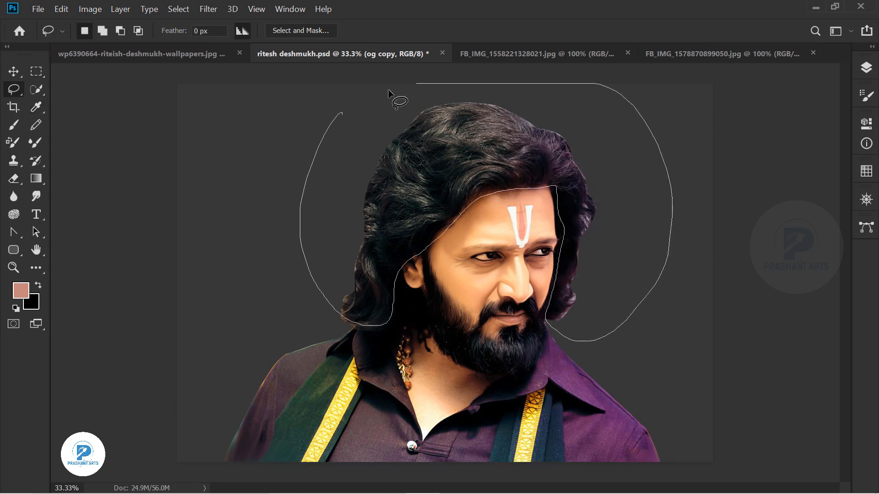
# Select and feather the hair, then apply Levels 7, 0.86, 173 to it.
pyautogui.moveTo(388, 89); pyautogui.dragTo(394, 85)
pyautogui.hotkey('shift', 'F6')
pyautogui.press('Return')
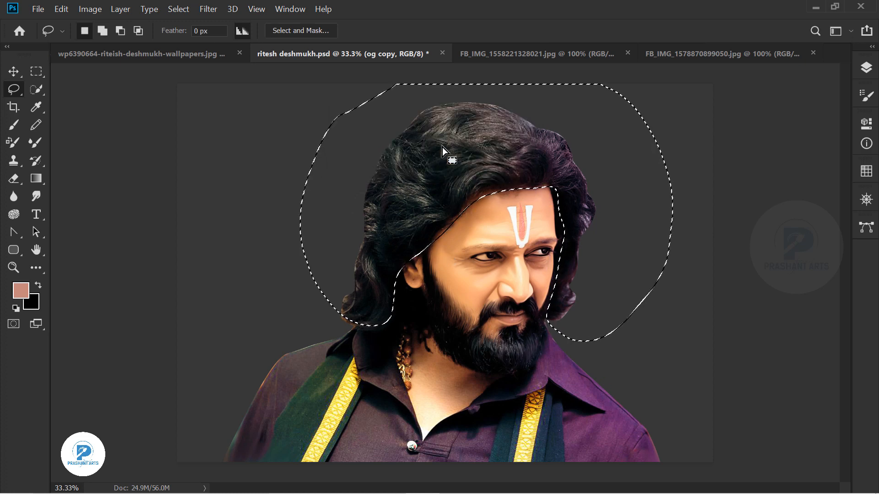
pyautogui.hotkey('ctrl', 'l')
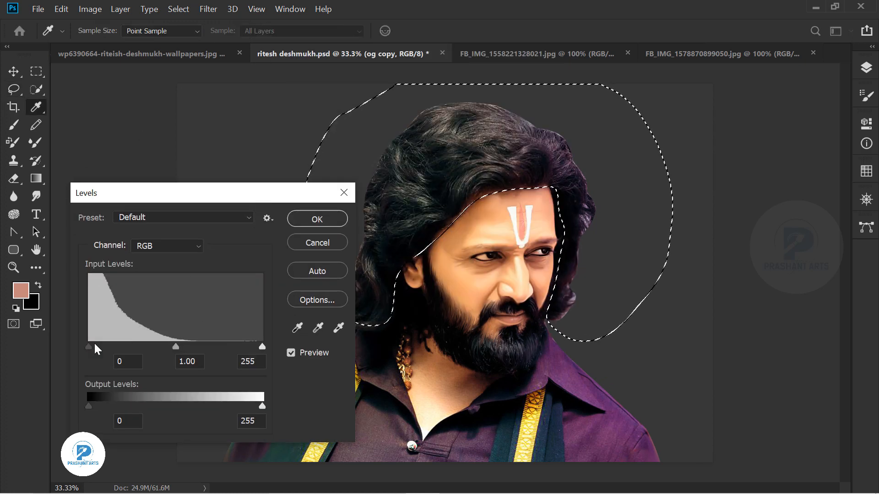
pyautogui.moveTo(95, 347)
pyautogui.mouseDown()
pyautogui.moveTo(108, 348)
pyautogui.moveTo(93, 348)
pyautogui.mouseUp()
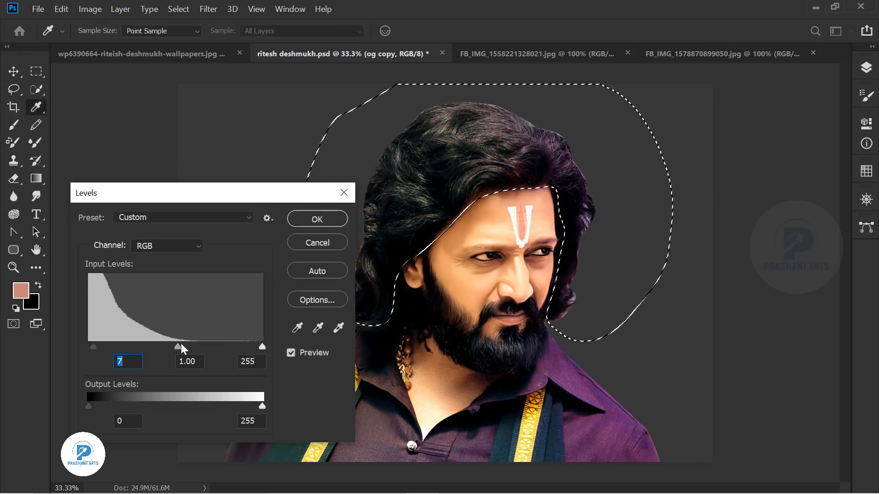
pyautogui.moveTo(178, 347); pyautogui.dragTo(156, 347)
pyautogui.moveTo(262, 346)
pyautogui.mouseDown()
pyautogui.moveTo(206, 348)
pyautogui.moveTo(216, 347)
pyautogui.mouseUp()
pyautogui.click(316, 219)
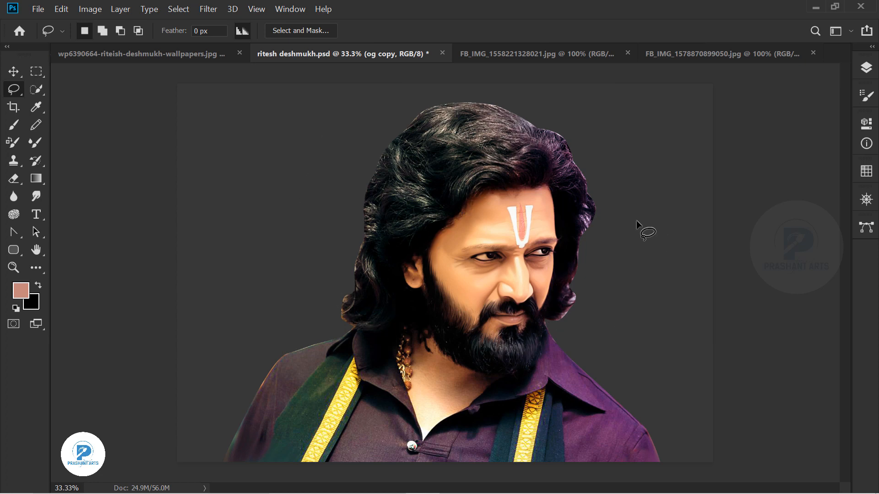
# Zoom in and pan to bring the mouth up close.
pyautogui.hotkey('ctrl', '+')
pyautogui.hotkey('ctrl', '+')
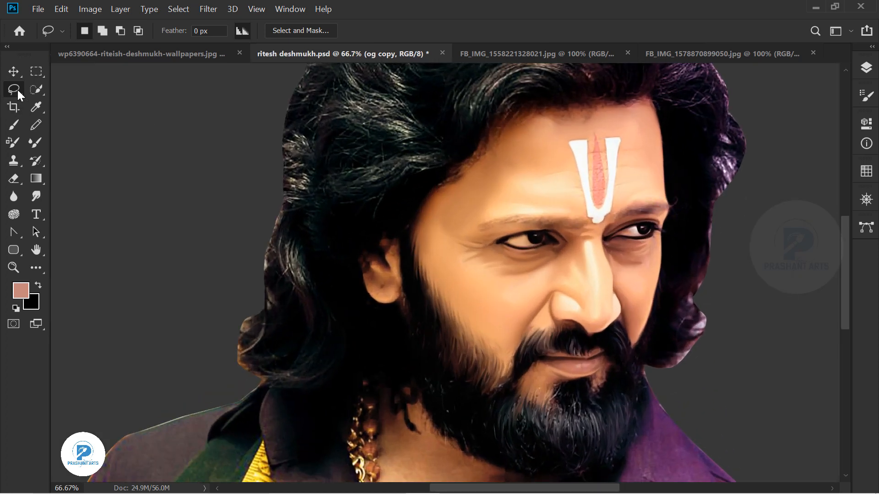
pyautogui.hotkey('ctrl', '+')
pyautogui.moveTo(647, 197); pyautogui.dragTo(494, 97)
pyautogui.hotkey('ctrl', '+')
pyautogui.moveTo(434, 306); pyautogui.dragTo(348, 222)
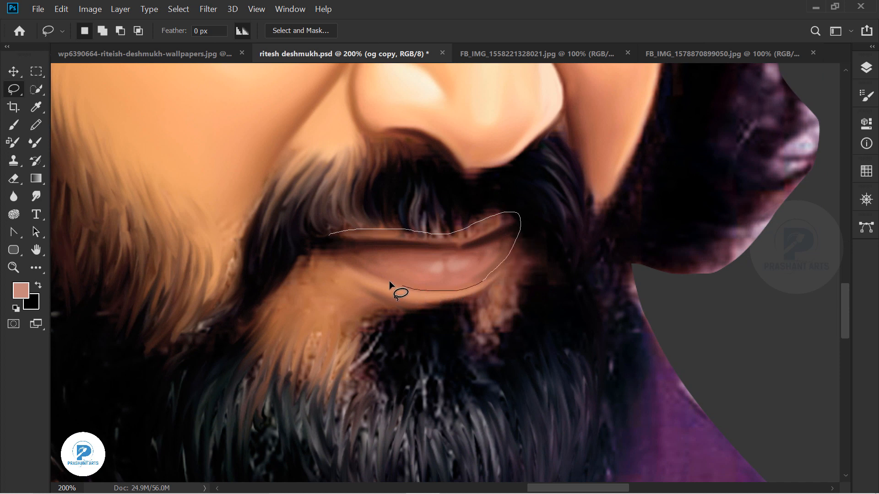
# Feather the lip selection and apply a Vibrance boost to the lips.
pyautogui.hotkey('shift', 'F6')
pyautogui.press('Return')
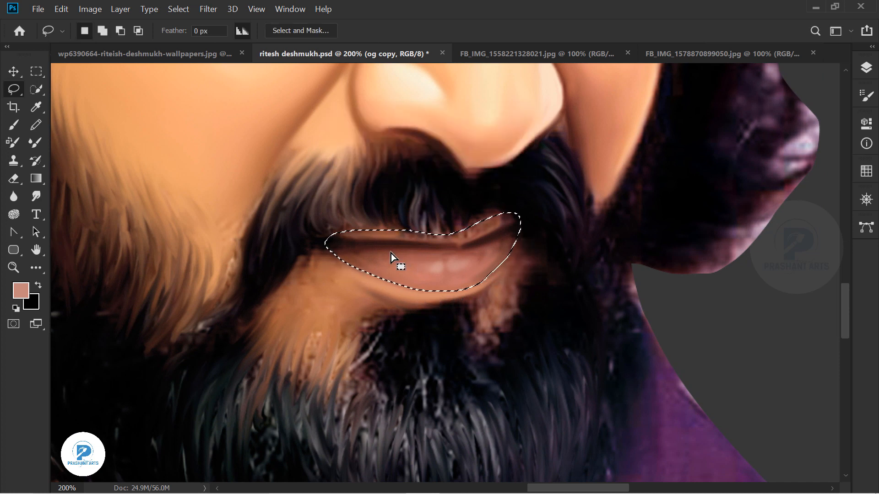
pyautogui.click(90, 9)
pyautogui.moveTo(117, 43)
pyautogui.click(249, 92)
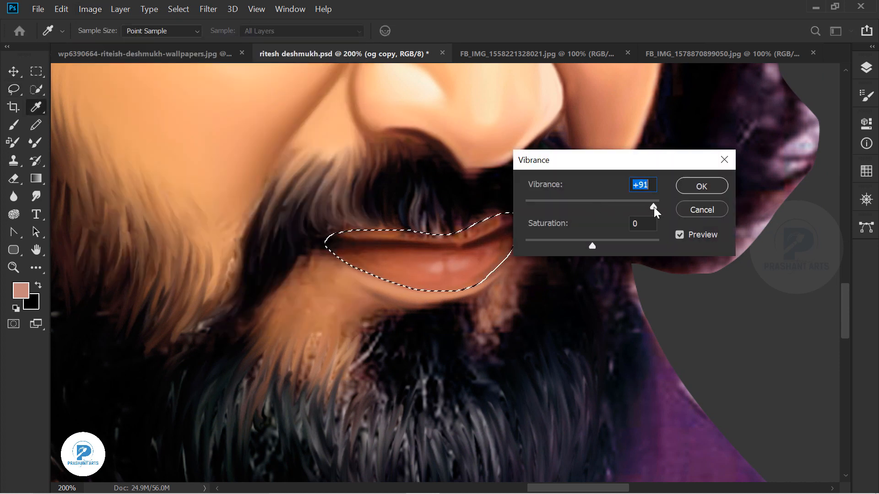
pyautogui.click(697, 187)
pyautogui.hotkey('ctrl', 'd')
# Warm the lips with Color Balance shifted toward red, then deselect.
pyautogui.hotkey('ctrl', '-')
pyautogui.hotkey('ctrl', '-')
pyautogui.hotkey('ctrl', '-')
pyautogui.hotkey('ctrl', '-')
pyautogui.moveTo(452, 149); pyautogui.dragTo(521, 190)
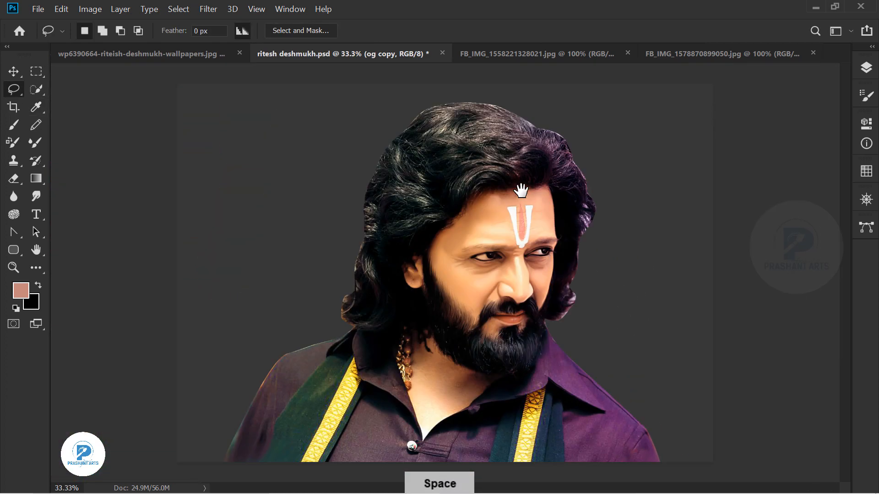
pyautogui.hotkey('ctrl', '=')
pyautogui.hotkey('ctrl', '=')
pyautogui.hotkey('ctrl', 'shift', 'd')
pyautogui.hotkey('ctrl', 'b')
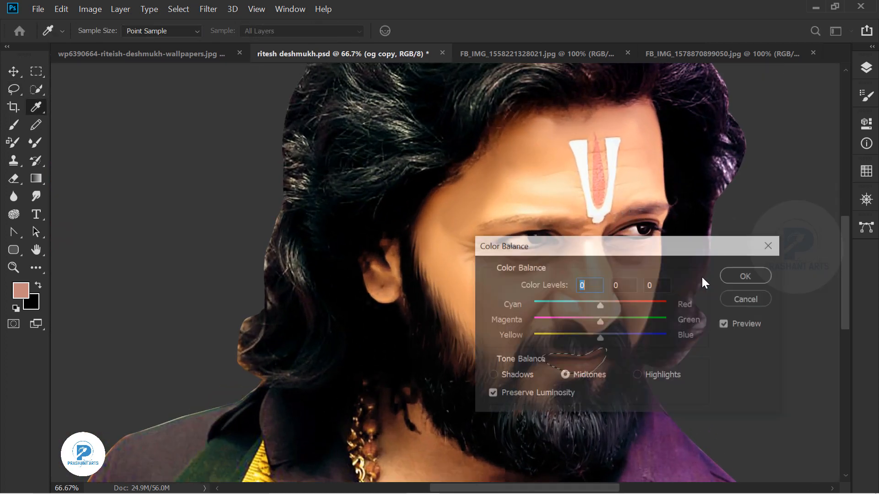
pyautogui.moveTo(660, 248); pyautogui.dragTo(369, 278)
pyautogui.moveTo(307, 334); pyautogui.dragTo(316, 333)
pyautogui.click(440, 307)
pyautogui.hotkey('ctrl', 'd')
# Zoom in on the forehead mark and feather the stripe selection.
pyautogui.press('space')
pyautogui.moveTo(613, 251); pyautogui.dragTo(608, 257)
pyautogui.hotkey('ctrl', '=')
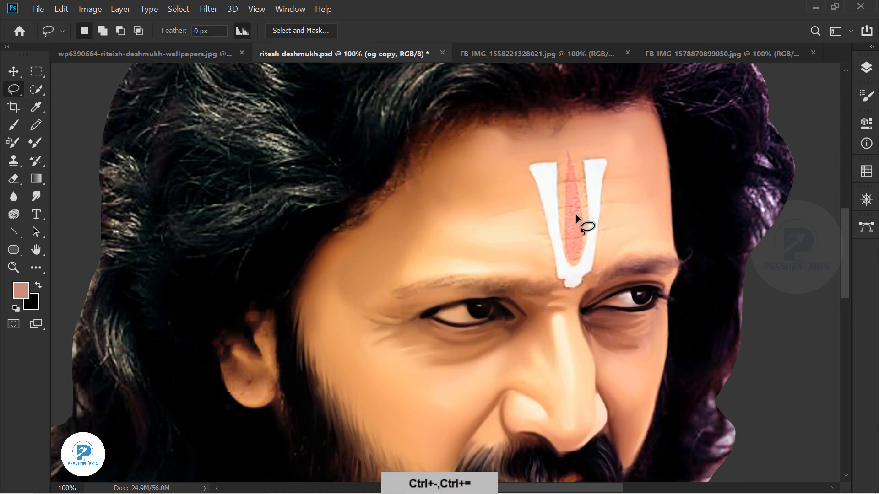
pyautogui.hotkey('ctrl', '=')
pyautogui.press('space')
pyautogui.moveTo(600, 177); pyautogui.dragTo(547, 224)
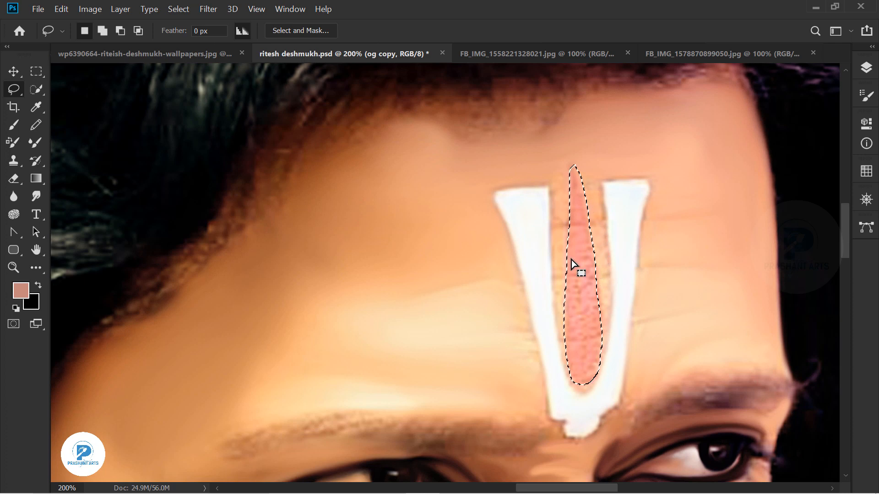
pyautogui.hotkey('shift', 'F6')
pyautogui.press('Return')
# Push the forehead stripe's Color Balance toward red for a vivid red-orange.
pyautogui.hotkey('ctrl', '-')
pyautogui.hotkey('ctrl', '-')
pyautogui.hotkey('ctrl', '-')
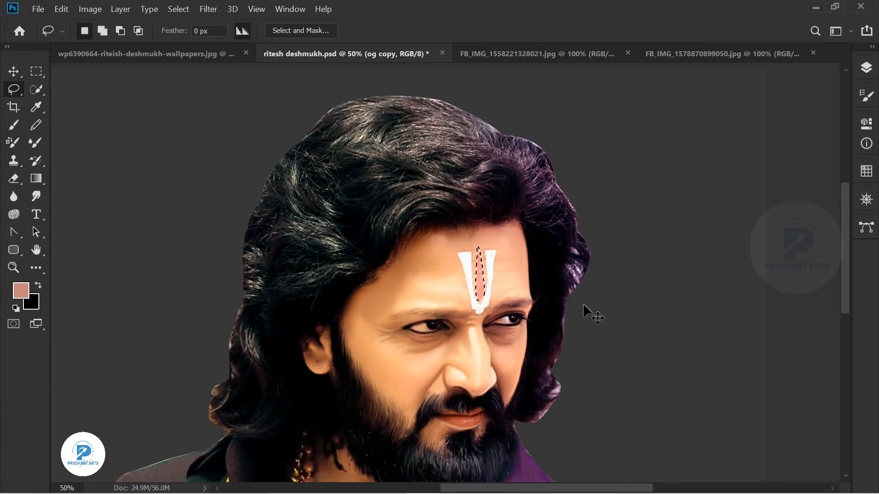
pyautogui.press('i')
pyautogui.hotkey('ctrl', 'b')
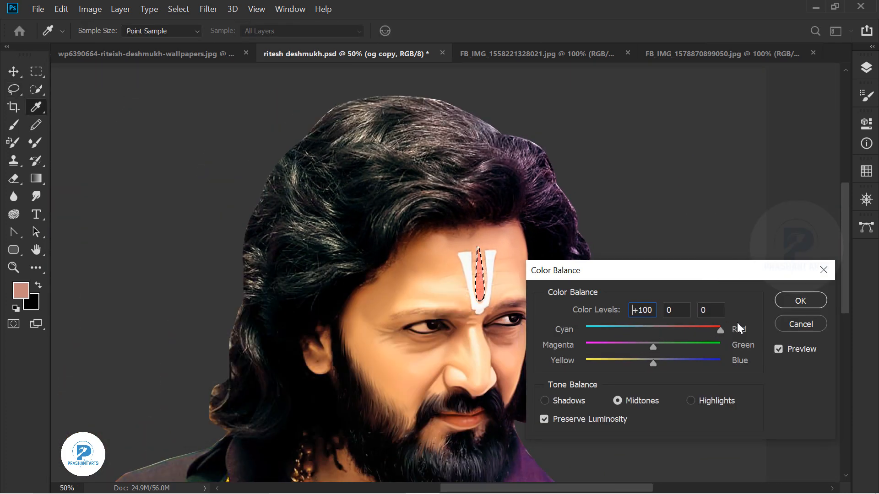
pyautogui.moveTo(657, 327); pyautogui.dragTo(691, 331)
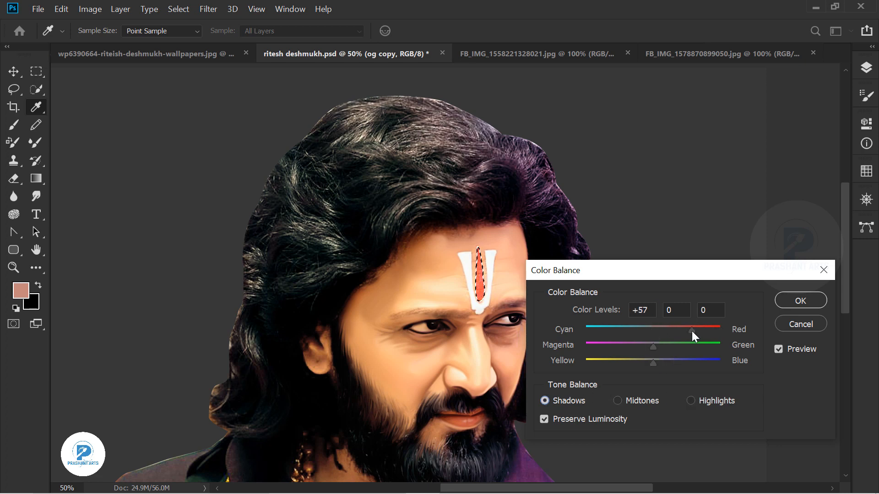
pyautogui.click(799, 301)
# Zoom and pan to center the eye in view for outlining.
pyautogui.press('l')
pyautogui.hotkey('ctrl', '-')
pyautogui.hotkey('ctrl', '=')
pyautogui.hotkey('ctrl', '=')
pyautogui.hotkey('ctrl', '=')
pyautogui.hotkey('ctrl', '=')
pyautogui.hotkey('ctrl', '=')
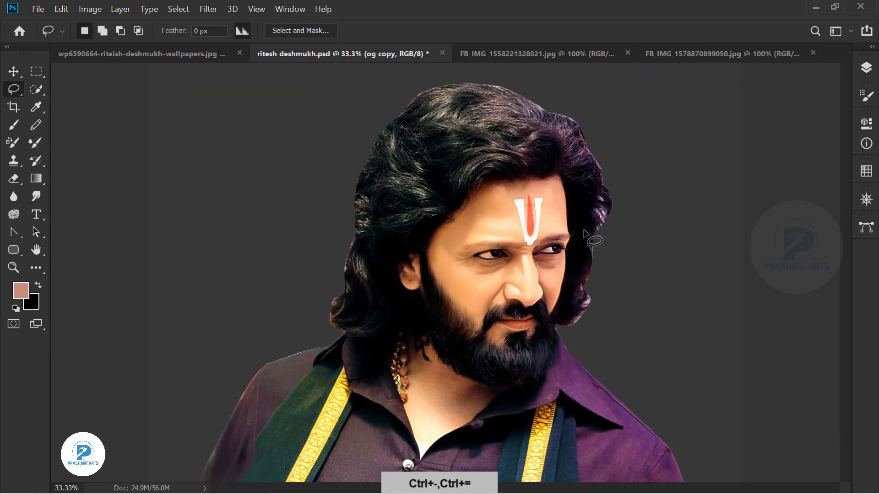
pyautogui.press('space')
pyautogui.moveTo(751, 123); pyautogui.dragTo(366, 293)
# Outline both eye whites and lower their Hue/Saturation saturation to −24.
pyautogui.press('space')
pyautogui.moveTo(598, 310); pyautogui.dragTo(519, 274)
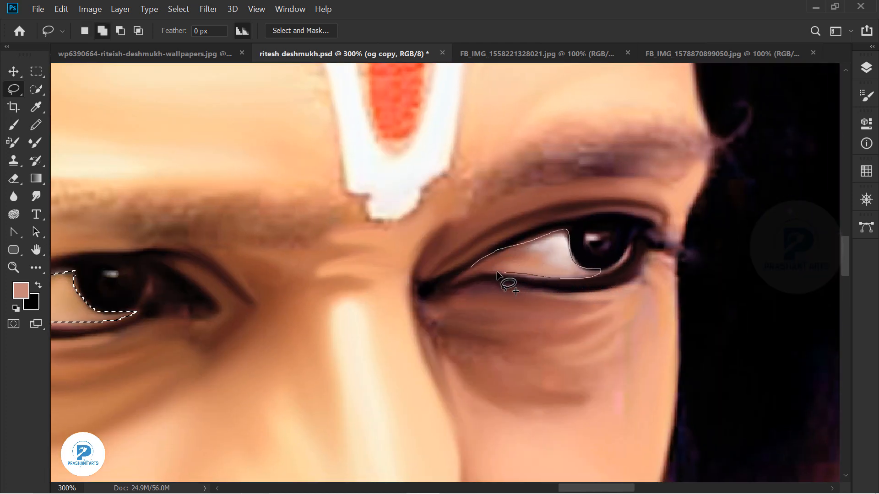
pyautogui.hotkey('ctrl', '-')
pyautogui.hotkey('ctrl', '-')
pyautogui.hotkey('ctrl', '-')
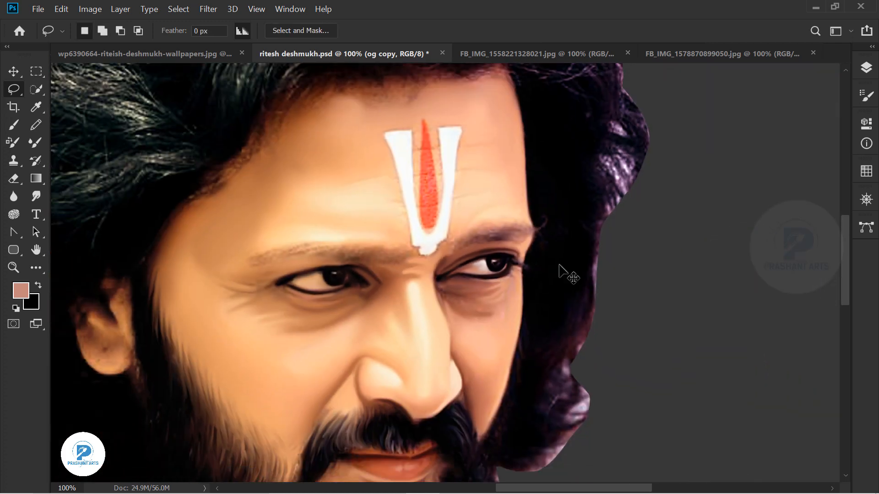
pyautogui.hotkey('ctrl', 'u')
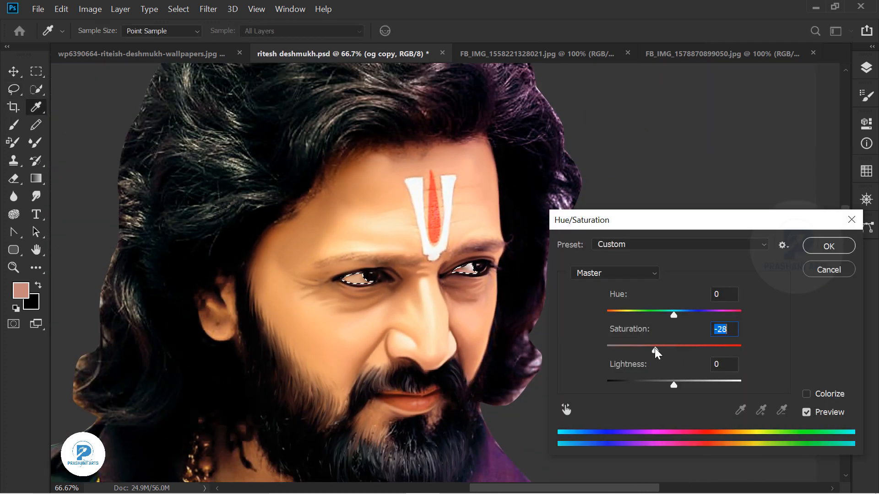
pyautogui.moveTo(652, 347); pyautogui.dragTo(658, 346)
pyautogui.press('Return')
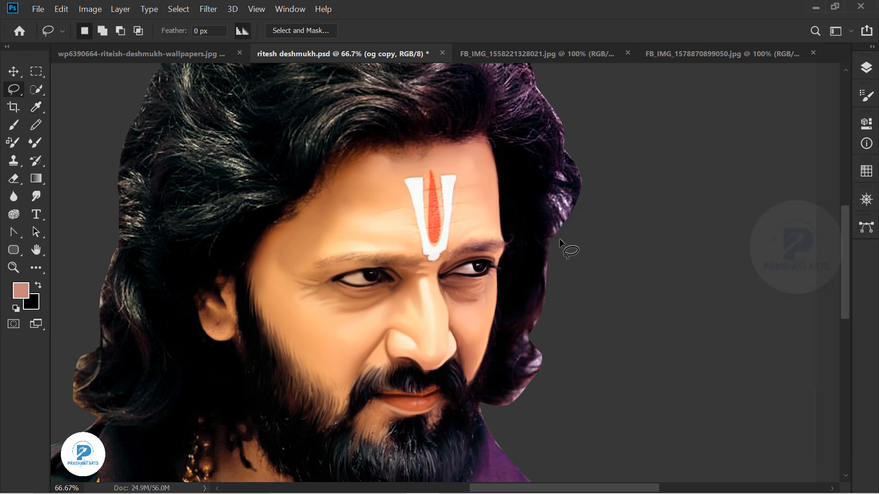
pyautogui.hotkey('ctrl', '-')
pyautogui.hotkey('ctrl', '-')
pyautogui.hotkey('ctrl', '+')
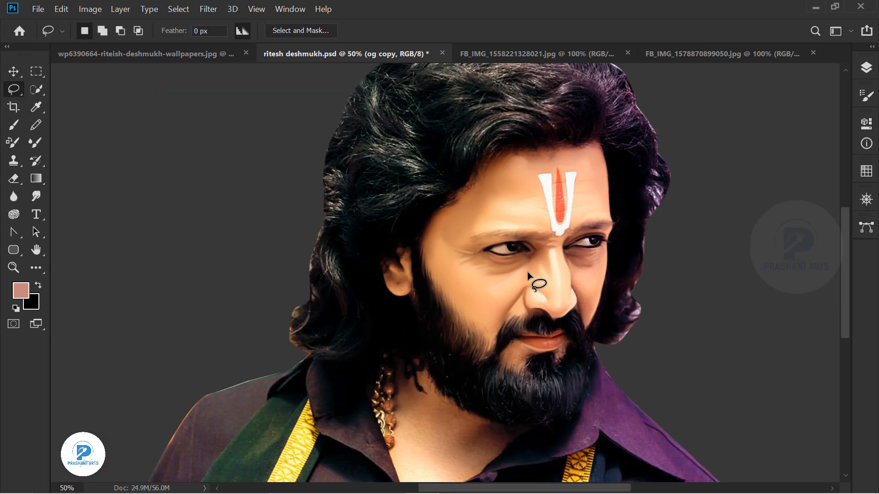
# Select the og copy layer and set up a large Smudge brush at 39% strength.
pyautogui.moveTo(527, 271); pyautogui.dragTo(569, 169)
pyautogui.click(866, 67)
pyautogui.keyDown('ctrl'); pyautogui.click(721, 144); pyautogui.keyUp('ctrl')
pyautogui.click(36, 197)
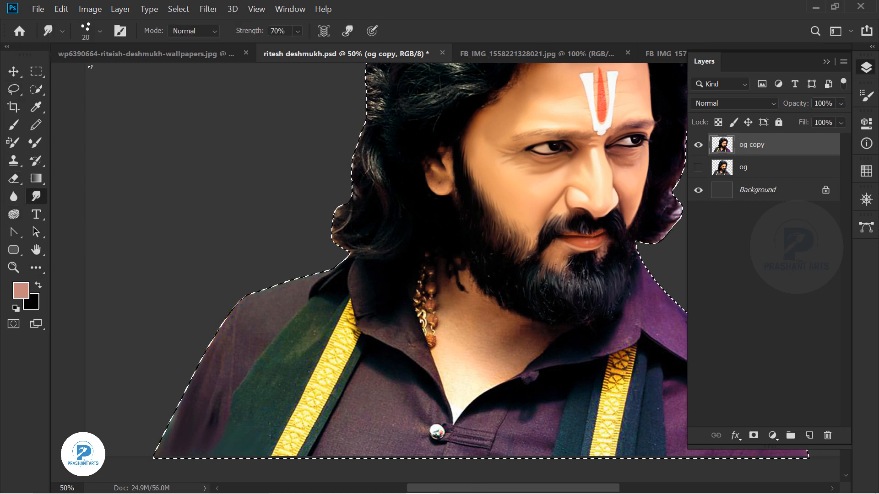
pyautogui.click(99, 31)
pyautogui.click(108, 186)
pyautogui.moveTo(249, 34)
pyautogui.mouseDown()
pyautogui.moveTo(226, 40)
pyautogui.moveTo(235, 40)
pyautogui.mouseUp()
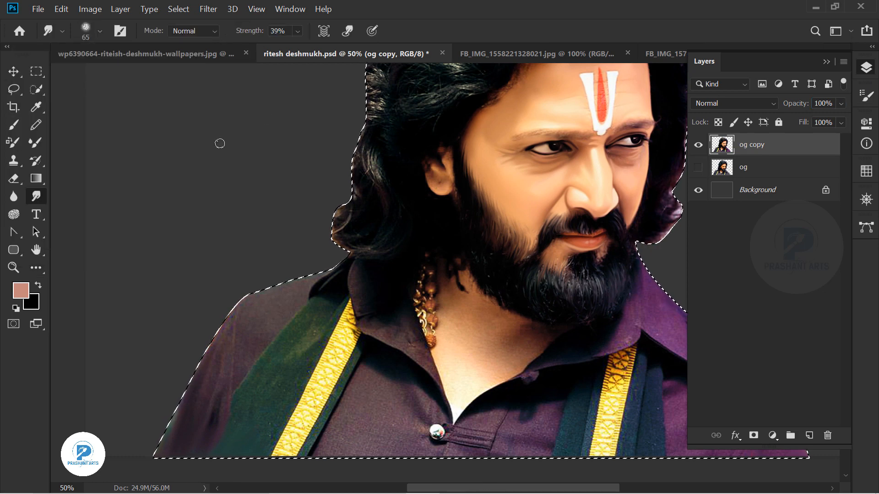
pyautogui.press(']')
pyautogui.press(']')
pyautogui.press(']')
pyautogui.press(']')
pyautogui.press(']')
pyautogui.press(']')
pyautogui.press(']')
pyautogui.press(']')
pyautogui.press(']')
# Smudge the purple shirt fabric and yellow trim on the shoulder smooth.
pyautogui.moveTo(344, 354); pyautogui.dragTo(297, 247)
pyautogui.hotkey('ctrl', '+')
pyautogui.hotkey('ctrl', '+')
pyautogui.moveTo(320, 321); pyautogui.dragTo(439, 235)
pyautogui.moveTo(389, 247)
pyautogui.mouseDown()
pyautogui.moveTo(324, 267)
pyautogui.moveTo(359, 343)
pyautogui.mouseUp()
pyautogui.moveTo(300, 138); pyautogui.dragTo(186, 332)
pyautogui.moveTo(235, 167); pyautogui.dragTo(227, 206)
pyautogui.moveTo(134, 130); pyautogui.dragTo(339, 192)
# Raise smudge strength to 50% and smudge away the green fringe on the shoulder.
pyautogui.press('[')
pyautogui.press('[')
pyautogui.press('[')
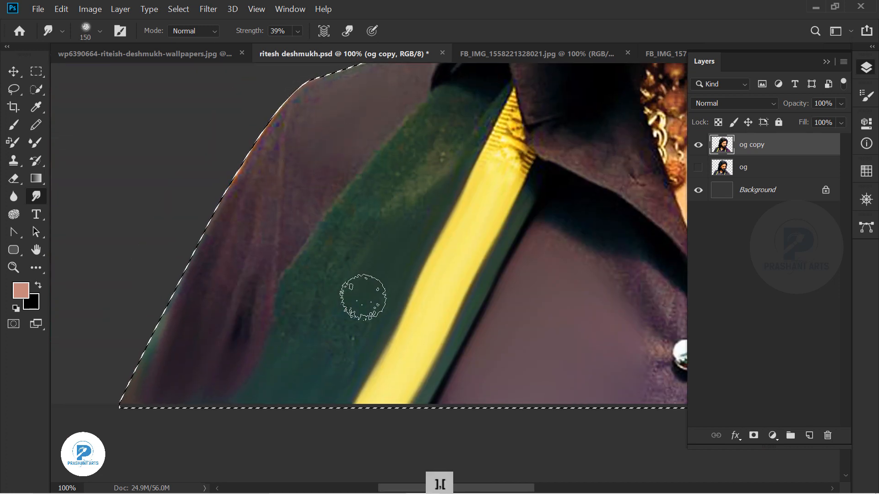
pyautogui.press('[')
pyautogui.press('[')
pyautogui.press('[')
pyautogui.press('[')
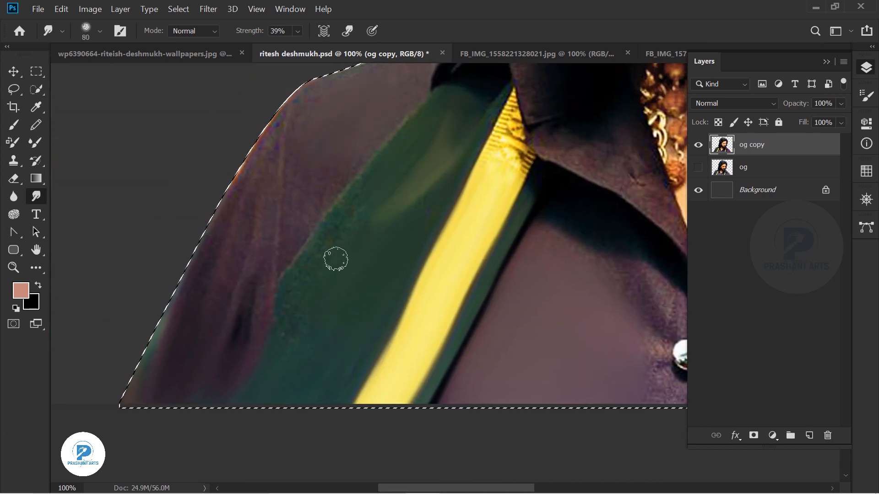
pyautogui.press(']')
pyautogui.press(']')
pyautogui.press(']')
pyautogui.press('5')
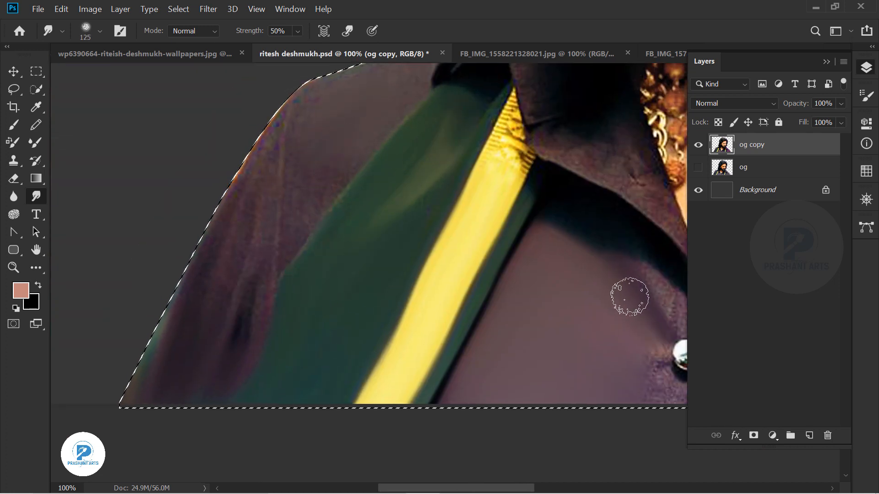
pyautogui.hotkey('ctrl', '-')
pyautogui.hotkey('ctrl', '+')
pyautogui.press('[')
pyautogui.press('[')
pyautogui.press('[')
pyautogui.press('[')
pyautogui.moveTo(424, 204); pyautogui.dragTo(358, 221)
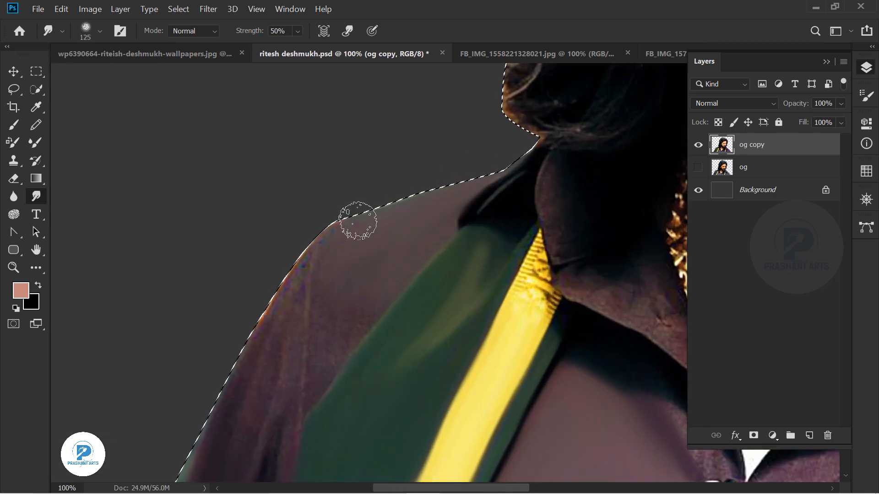
pyautogui.moveTo(363, 298); pyautogui.dragTo(422, 250)
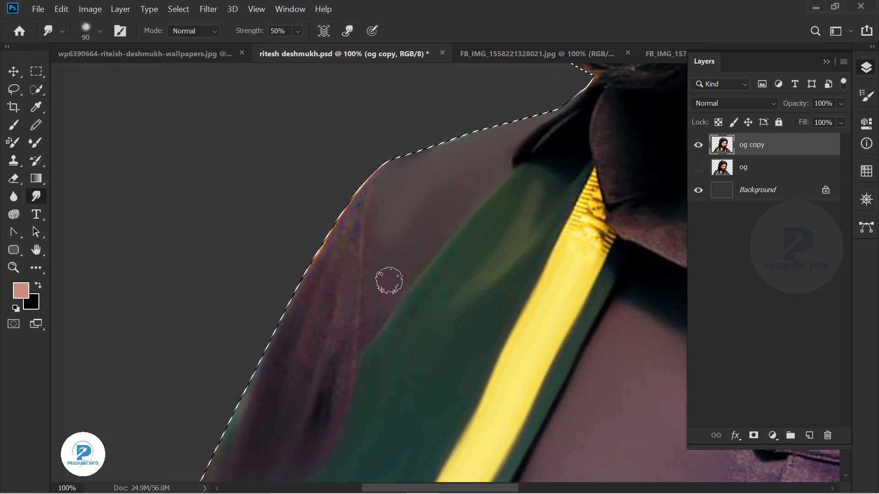
# Smooth the sleeve texture and the sleeve edge.
pyautogui.press(']')
pyautogui.moveTo(285, 314)
pyautogui.mouseDown()
pyautogui.moveTo(368, 227)
pyautogui.moveTo(367, 343)
pyautogui.moveTo(319, 372)
pyautogui.moveTo(342, 318)
pyautogui.mouseUp()
pyautogui.press('[')
pyautogui.moveTo(385, 337); pyautogui.dragTo(470, 181)
pyautogui.press(']')
pyautogui.press(']')
pyautogui.press(']')
pyautogui.moveTo(350, 233); pyautogui.dragTo(339, 284)
# Smooth the textured strip beside the collar shadow with a smaller brush.
pyautogui.moveTo(567, 161); pyautogui.dragTo(359, 234)
pyautogui.press('[')
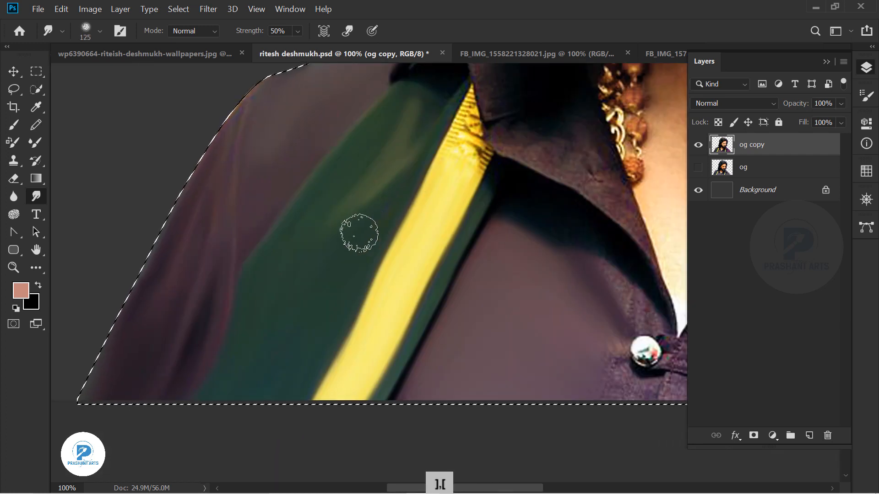
pyautogui.press('[')
pyautogui.press('[')
pyautogui.press('[')
pyautogui.moveTo(648, 318); pyautogui.dragTo(473, 334)
pyautogui.hotkey('ctrl', '+')
pyautogui.moveTo(397, 284); pyautogui.dragTo(539, 411)
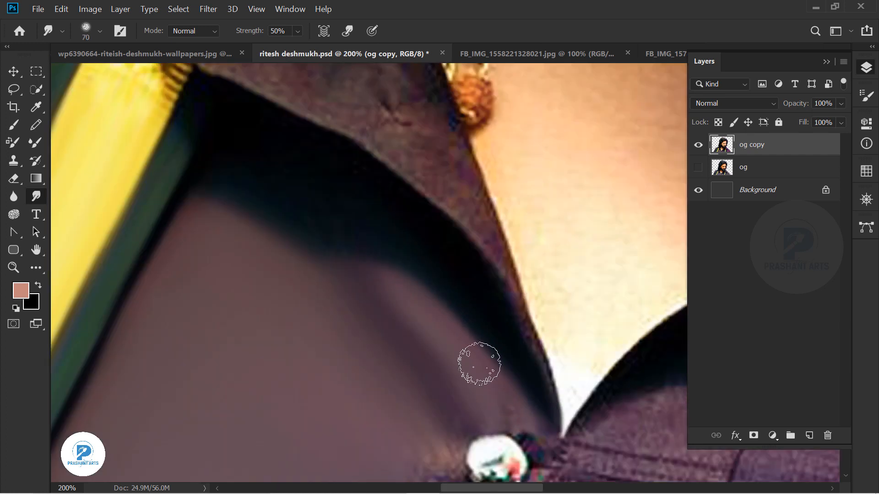
# Smooth the textured strap below the collar and the cloth and seam to its right.
pyautogui.moveTo(448, 468); pyautogui.dragTo(450, 210)
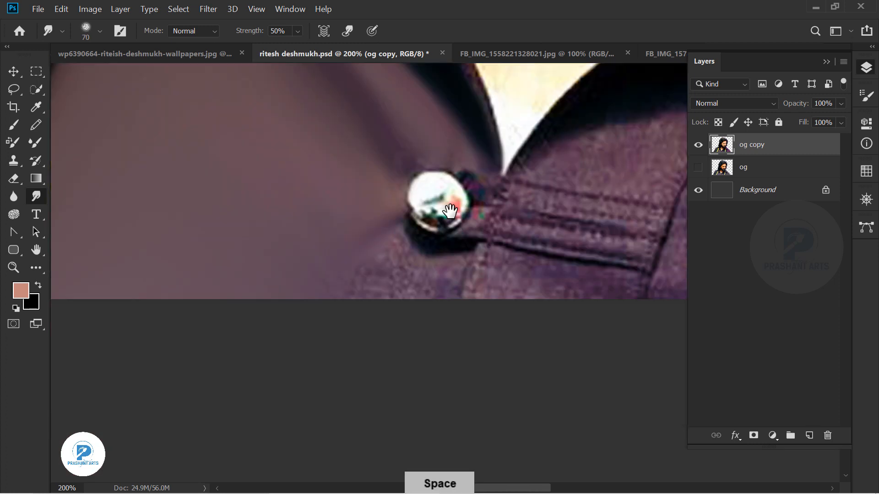
pyautogui.moveTo(608, 238); pyautogui.dragTo(555, 229)
pyautogui.moveTo(439, 268); pyautogui.dragTo(577, 285)
pyautogui.moveTo(462, 197)
pyautogui.mouseDown()
pyautogui.moveTo(595, 217)
pyautogui.moveTo(618, 278)
pyautogui.mouseUp()
# Smooth the rough cloth under the right collar and the button highlights.
pyautogui.moveTo(650, 183); pyautogui.dragTo(550, 312)
pyautogui.moveTo(393, 284); pyautogui.dragTo(545, 194)
pyautogui.moveTo(376, 270); pyautogui.dragTo(555, 186)
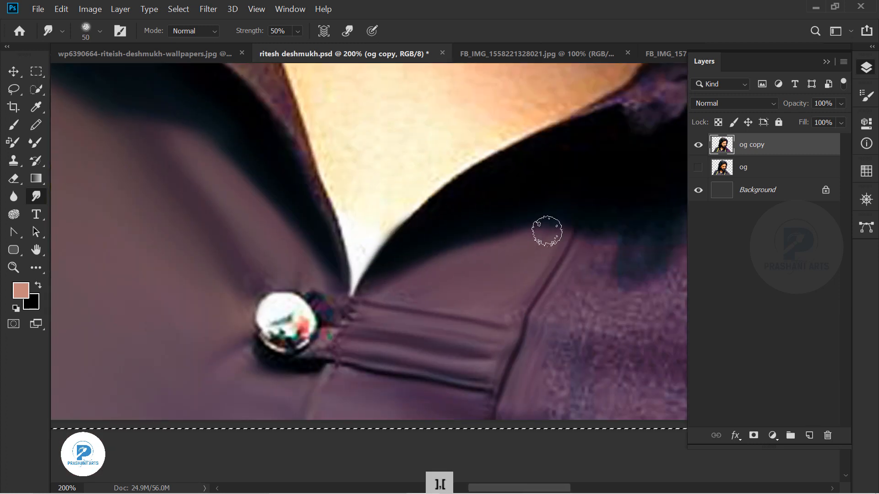
pyautogui.moveTo(277, 334); pyautogui.dragTo(294, 320)
# Smooth the purple cloth on the shirt's right side and the strip beside the gold band.
pyautogui.moveTo(238, 288); pyautogui.dragTo(204, 293)
pyautogui.moveTo(481, 274); pyautogui.dragTo(251, 241)
pyautogui.press(']')
pyautogui.press(']')
pyautogui.press(']')
pyautogui.press(']')
pyautogui.press(']')
pyautogui.press(']')
pyautogui.press(']')
pyautogui.moveTo(427, 311)
pyautogui.mouseDown()
pyautogui.moveTo(377, 323)
pyautogui.moveTo(413, 387)
pyautogui.moveTo(462, 233)
pyautogui.mouseUp()
pyautogui.press(']')
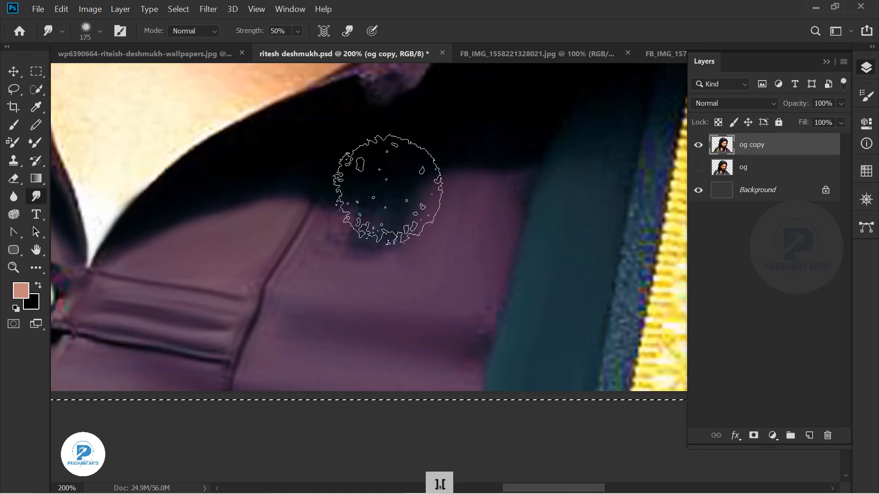
pyautogui.press('[')
pyautogui.press('[')
pyautogui.press('[')
pyautogui.press('[')
pyautogui.moveTo(330, 206); pyautogui.dragTo(376, 181)
pyautogui.moveTo(453, 363); pyautogui.dragTo(488, 320)
pyautogui.moveTo(550, 181)
pyautogui.mouseDown()
pyautogui.moveTo(508, 324)
pyautogui.moveTo(405, 222)
pyautogui.mouseUp()
# Smooth the dark blue cloth beside the gold band.
pyautogui.moveTo(524, 151); pyautogui.dragTo(459, 463)
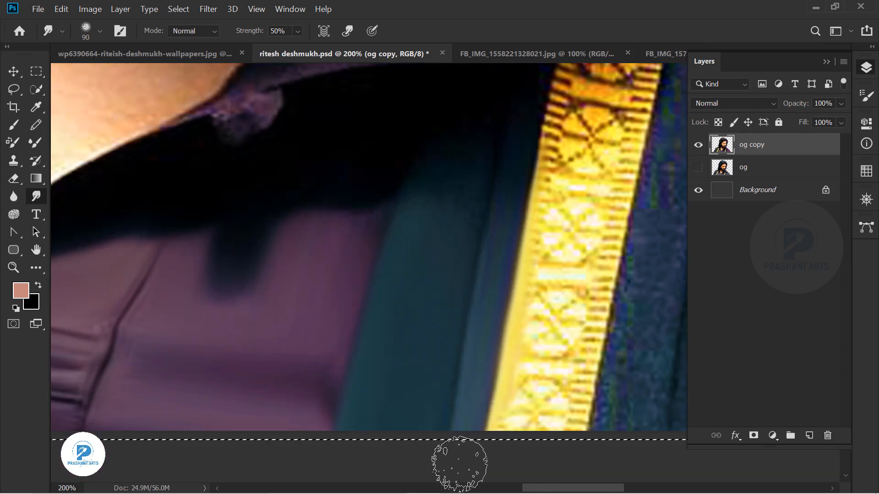
pyautogui.moveTo(342, 242); pyautogui.dragTo(342, 168)
pyautogui.moveTo(654, 294)
pyautogui.mouseDown()
pyautogui.moveTo(502, 400)
pyautogui.moveTo(504, 274)
pyautogui.mouseUp()
pyautogui.moveTo(577, 257)
pyautogui.mouseDown()
pyautogui.moveTo(563, 461)
pyautogui.moveTo(551, 365)
pyautogui.mouseUp()
pyautogui.moveTo(591, 270)
pyautogui.mouseDown()
pyautogui.moveTo(583, 136)
pyautogui.moveTo(509, 383)
pyautogui.mouseUp()
# Smooth the purple collar flap and the right collar's texture.
pyautogui.moveTo(453, 181)
pyautogui.mouseDown()
pyautogui.moveTo(512, 333)
pyautogui.moveTo(520, 387)
pyautogui.mouseUp()
pyautogui.moveTo(489, 238)
pyautogui.mouseDown()
pyautogui.moveTo(483, 339)
pyautogui.moveTo(403, 320)
pyautogui.moveTo(477, 251)
pyautogui.moveTo(409, 322)
pyautogui.mouseUp()
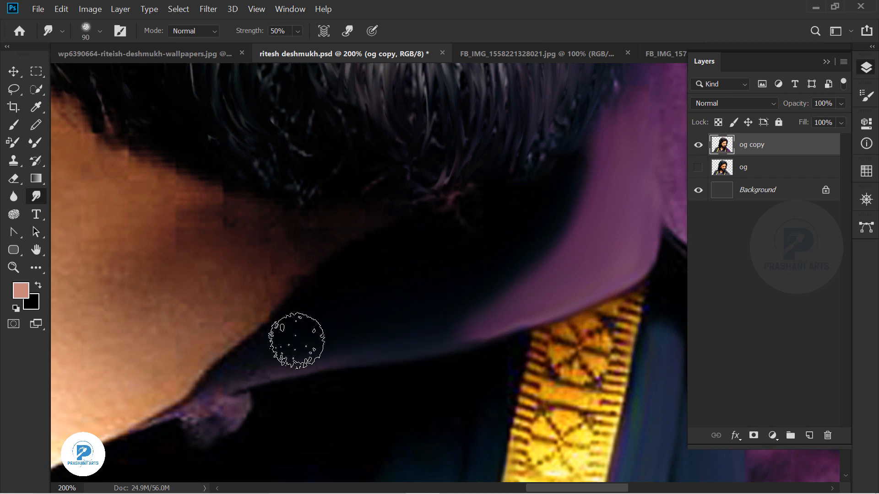
pyautogui.moveTo(636, 138); pyautogui.dragTo(322, 272)
pyautogui.moveTo(389, 324); pyautogui.dragTo(320, 233)
pyautogui.moveTo(320, 233); pyautogui.dragTo(322, 186)
# Smooth the remaining collar texture out to the collar tip.
pyautogui.moveTo(401, 147); pyautogui.dragTo(316, 146)
pyautogui.moveTo(275, 224)
pyautogui.mouseDown()
pyautogui.moveTo(366, 358)
pyautogui.moveTo(421, 376)
pyautogui.mouseUp()
pyautogui.moveTo(403, 403)
pyautogui.mouseDown()
pyautogui.moveTo(302, 286)
pyautogui.moveTo(441, 361)
pyautogui.mouseUp()
pyautogui.moveTo(357, 315)
pyautogui.mouseDown()
pyautogui.moveTo(447, 371)
pyautogui.moveTo(281, 338)
pyautogui.mouseUp()
pyautogui.moveTo(206, 119); pyautogui.dragTo(499, 366)
pyautogui.moveTo(511, 475)
pyautogui.mouseDown()
pyautogui.moveTo(343, 368)
pyautogui.moveTo(406, 290)
pyautogui.mouseUp()
# Smudge the shirt fabric near the collar tip into soft folds.
pyautogui.moveTo(285, 245); pyautogui.dragTo(422, 198)
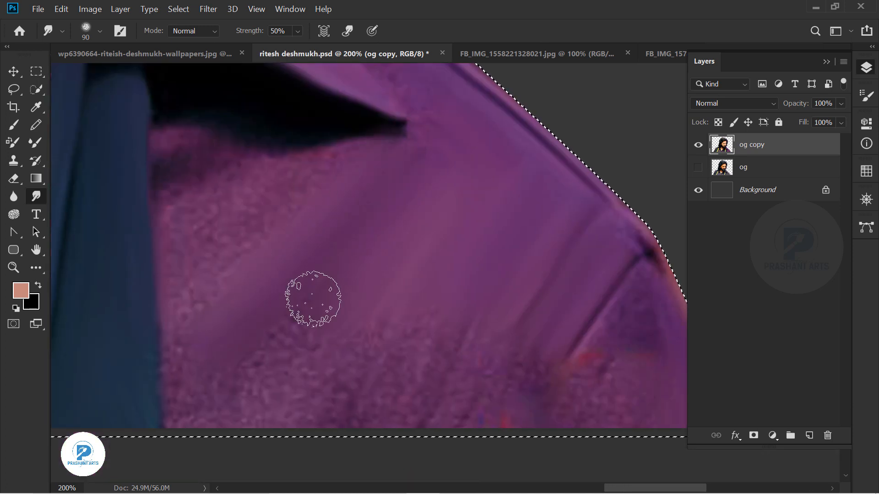
pyautogui.moveTo(313, 299)
pyautogui.mouseDown()
pyautogui.moveTo(447, 188)
pyautogui.moveTo(207, 210)
pyautogui.moveTo(197, 385)
pyautogui.mouseUp()
pyautogui.moveTo(197, 384); pyautogui.dragTo(279, 285)
pyautogui.moveTo(228, 357); pyautogui.dragTo(518, 237)
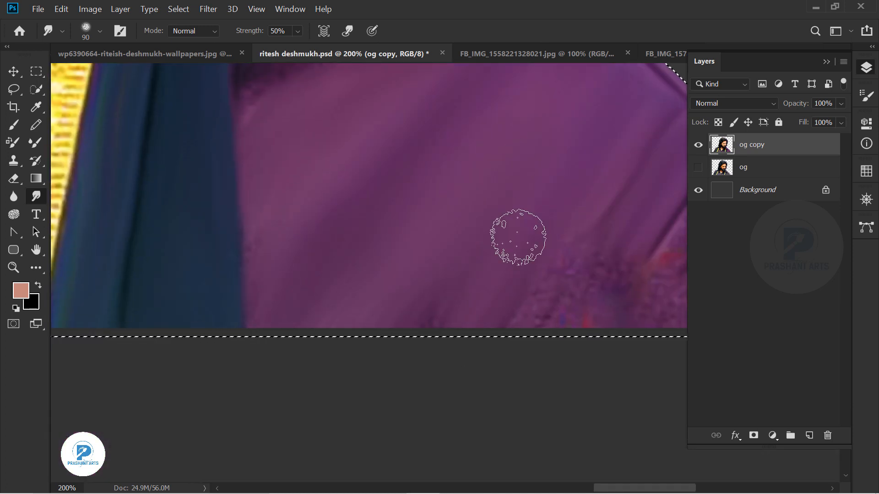
# Shrink the smudge brush to 100, then 70, while reviewing the shirt and neck.
pyautogui.moveTo(616, 259); pyautogui.dragTo(486, 298)
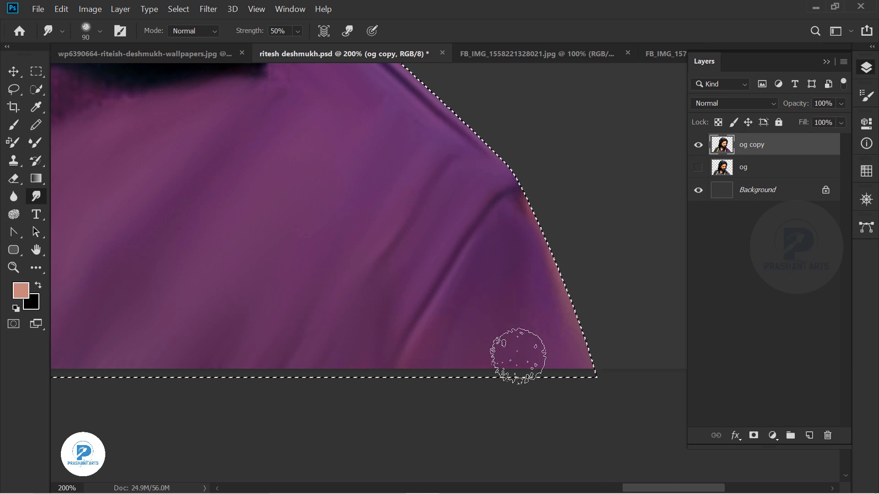
pyautogui.press(']')
pyautogui.press(']')
pyautogui.press(']')
pyautogui.press(']')
pyautogui.press(']')
pyautogui.press(']')
pyautogui.moveTo(110, 77); pyautogui.dragTo(396, 302)
pyautogui.press('[')
pyautogui.press('[')
pyautogui.press('[')
pyautogui.press('[')
pyautogui.press('[')
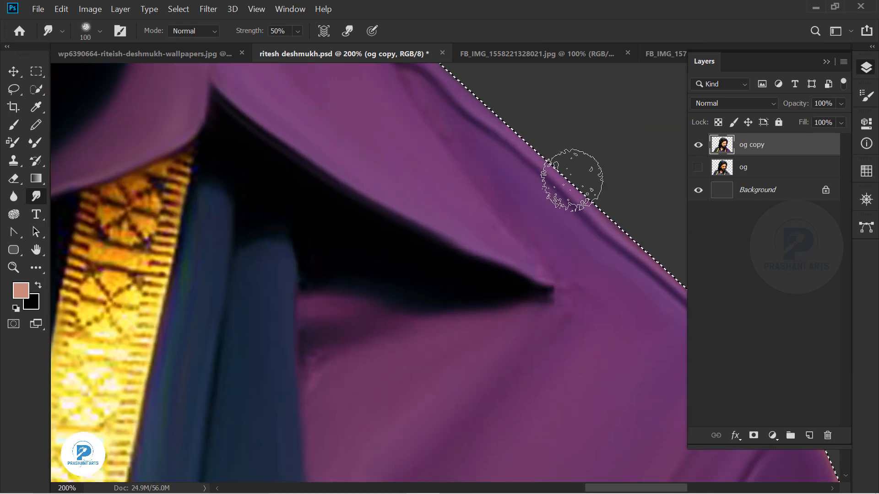
pyautogui.moveTo(256, 404); pyautogui.dragTo(316, 241)
pyautogui.hotkey('ctrl', '-')
pyautogui.hotkey('ctrl', '-')
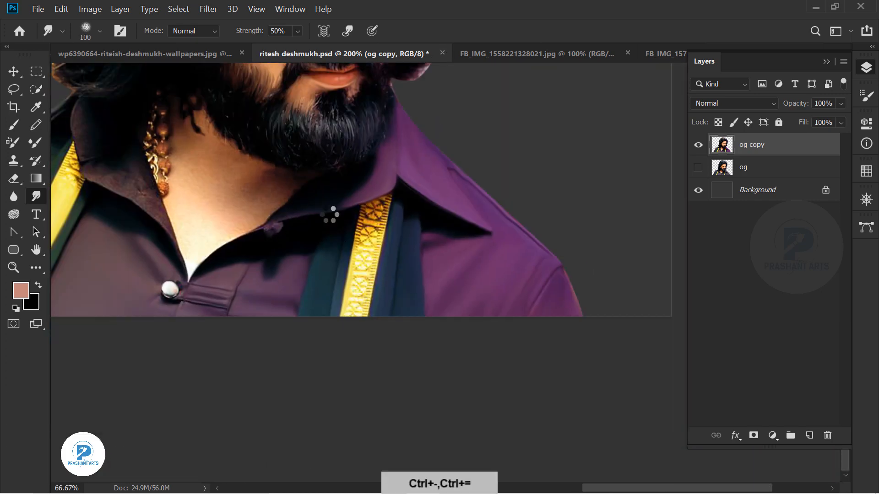
pyautogui.hotkey('ctrl', '=')
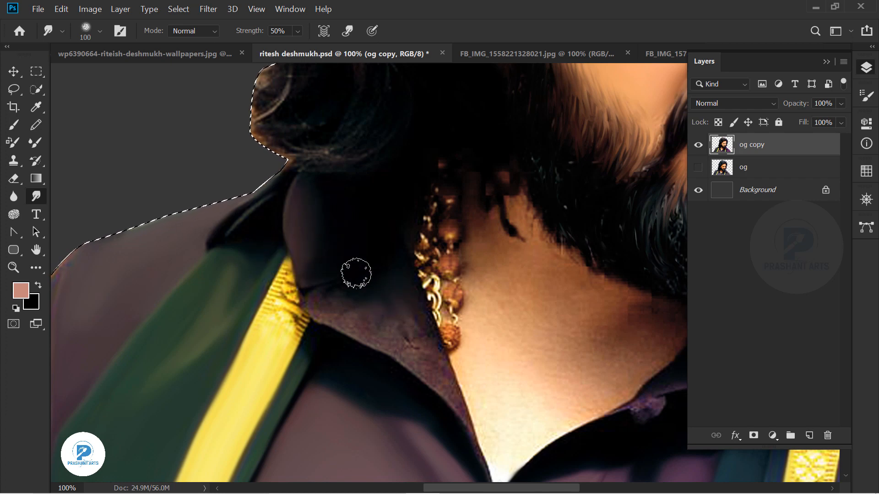
pyautogui.press('[')
pyautogui.press('[')
pyautogui.press('[')
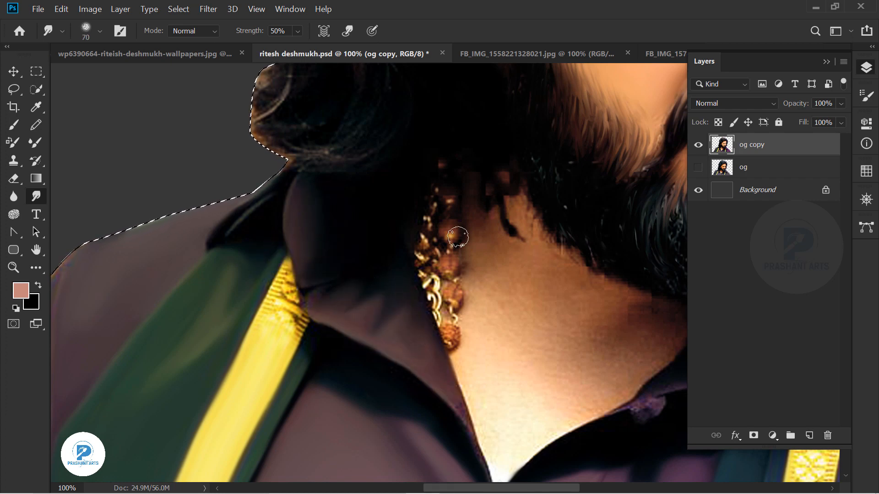
pyautogui.hotkey('ctrl', '-')
pyautogui.hotkey('ctrl', '-')
pyautogui.hotkey('ctrl', '-')
pyautogui.hotkey('ctrl', '=')
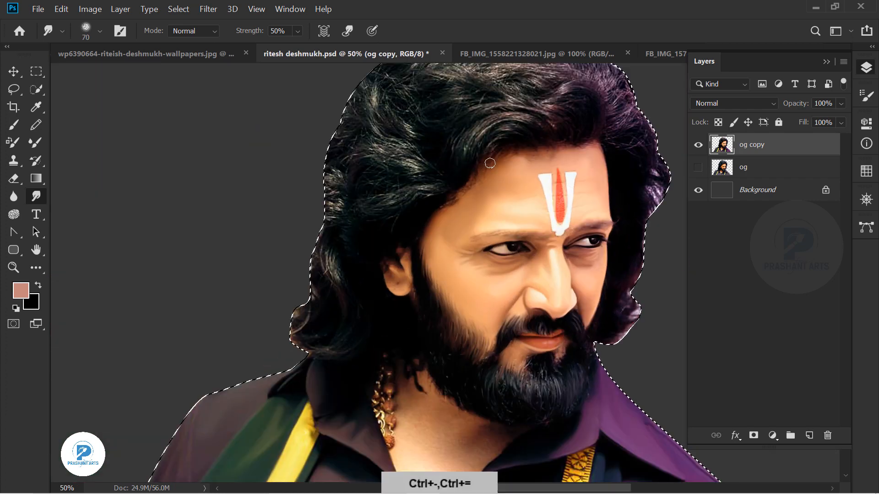
# Zoom in on the beard at 100% with a 150 smudge brush.
pyautogui.hotkey('ctrl', '=')
pyautogui.hotkey('ctrl', '=')
pyautogui.press(']')
pyautogui.press(']')
pyautogui.press(']')
pyautogui.press(']')
pyautogui.press(']')
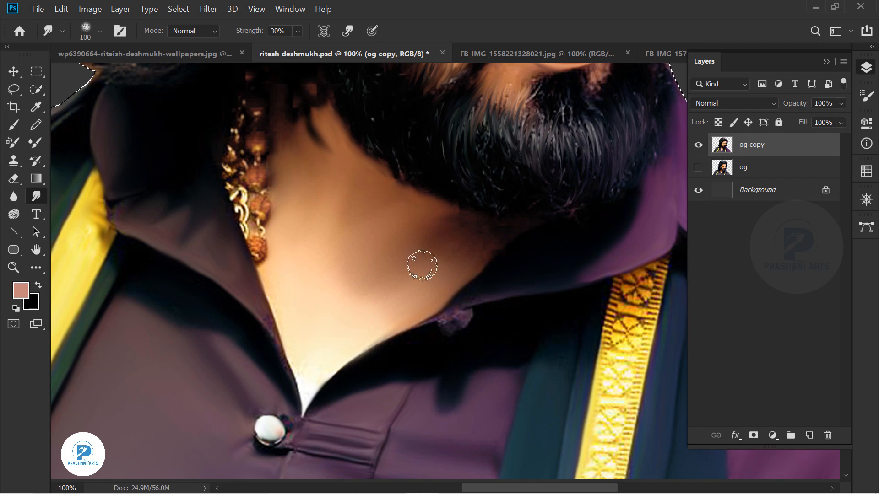
pyautogui.hotkey('ctrl', '-')
pyautogui.hotkey('ctrl', '-')
pyautogui.hotkey('ctrl', '-')
pyautogui.hotkey('ctrl', '=')
pyautogui.hotkey('ctrl', '=')
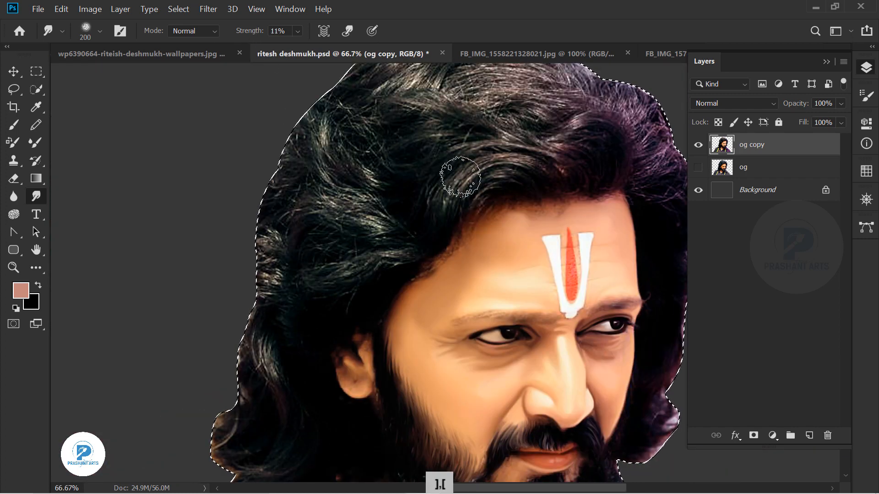
pyautogui.scroll(-5, 521, 170)
pyautogui.hotkey('ctrl', '=')
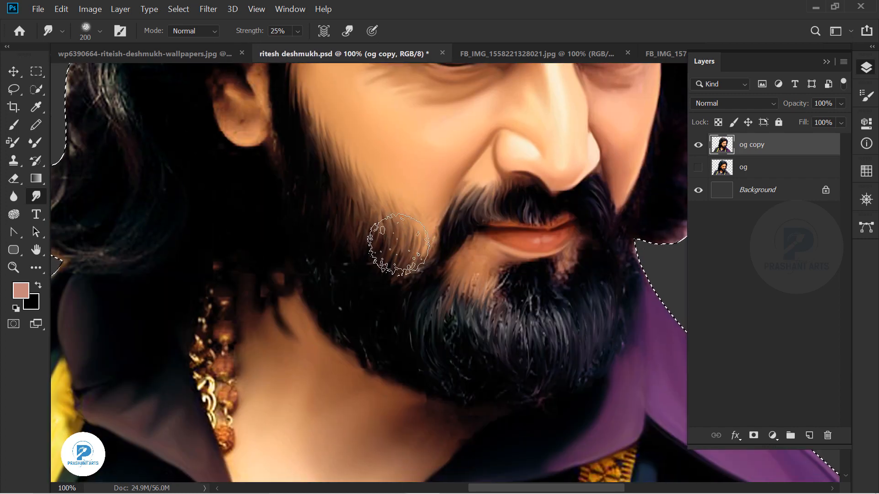
pyautogui.press(']')
pyautogui.press(']')
pyautogui.press(']')
pyautogui.press(']')
pyautogui.press(']')
pyautogui.press('[')
pyautogui.press('[')
pyautogui.press('[')
pyautogui.press('[')
pyautogui.press('[')
pyautogui.press('[')
pyautogui.press('[')
# Smudge the beard strands, chin and cheek hair smooth, then shrink the brush to 90.
pyautogui.moveTo(453, 300); pyautogui.dragTo(483, 372)
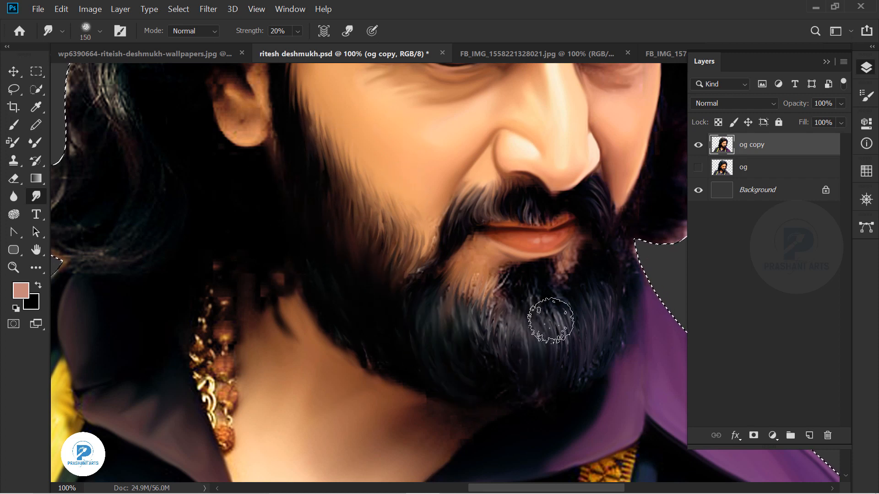
pyautogui.moveTo(549, 320); pyautogui.dragTo(586, 356)
pyautogui.moveTo(485, 316); pyautogui.dragTo(492, 282)
pyautogui.moveTo(406, 221); pyautogui.dragTo(370, 211)
pyautogui.press('space')
pyautogui.moveTo(350, 157); pyautogui.dragTo(400, 272)
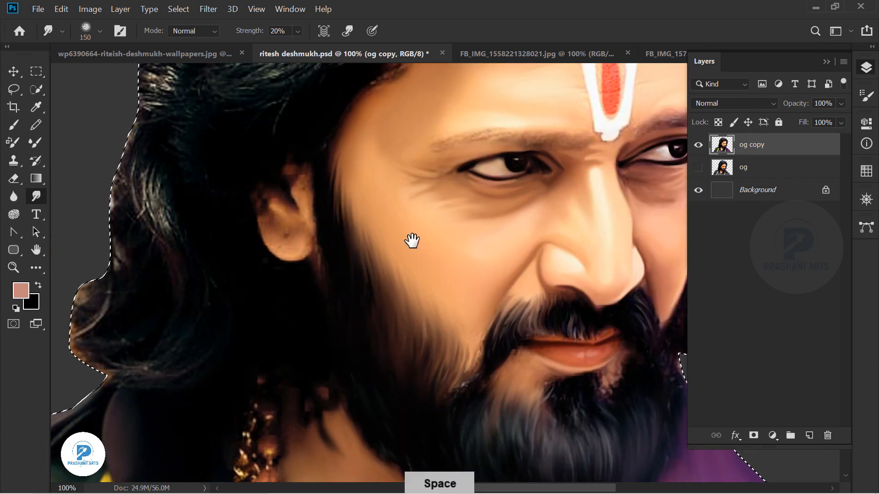
pyautogui.moveTo(412, 241); pyautogui.dragTo(359, 190)
pyautogui.press('[')
pyautogui.press('[')
pyautogui.press('[')
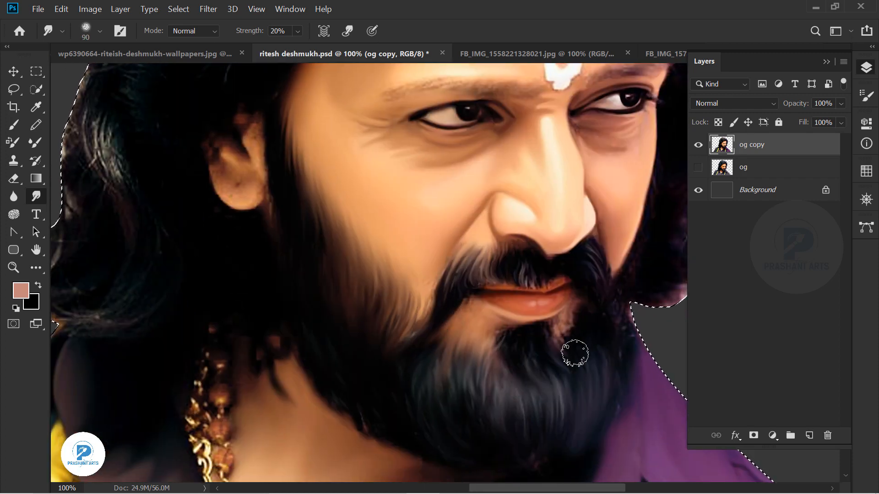
pyautogui.moveTo(575, 354)
pyautogui.mouseDown()
pyautogui.moveTo(382, 349)
pyautogui.moveTo(320, 453)
pyautogui.mouseUp()
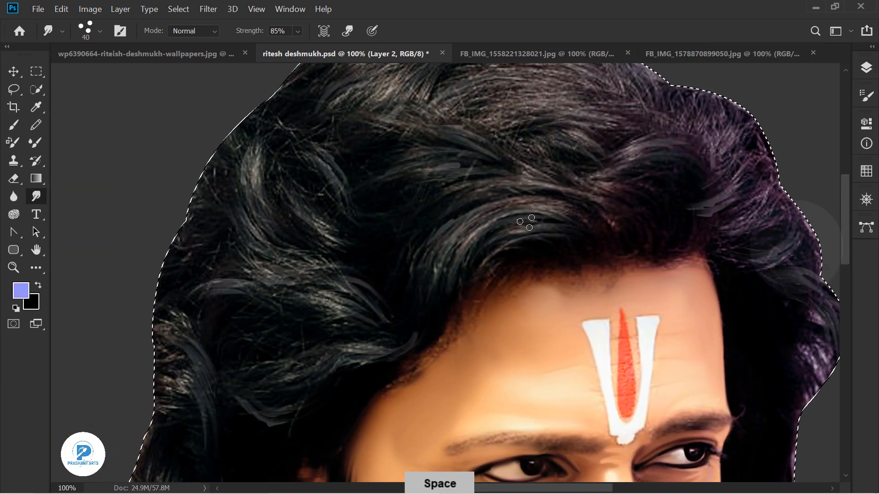
pyautogui.hotkey('ctrl', '=')
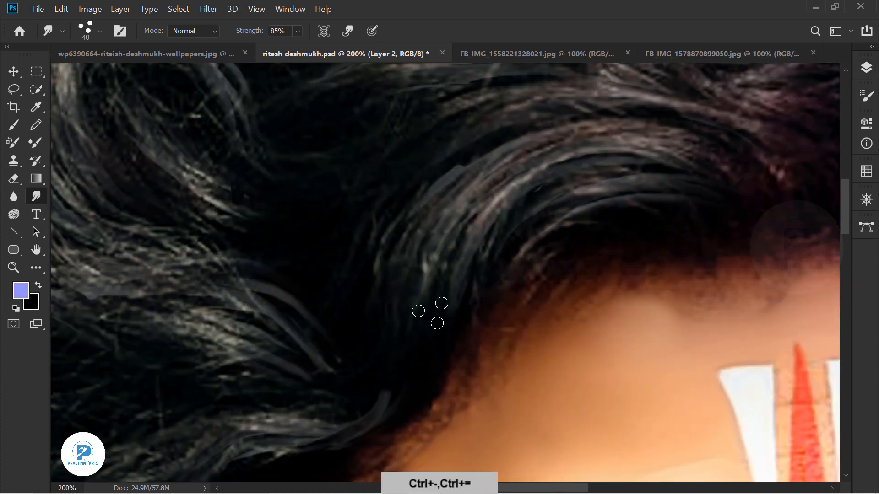
# Smudge the forehead hair lock and the strands above it into sweeping strokes.
pyautogui.moveTo(430, 313)
pyautogui.mouseDown()
pyautogui.moveTo(444, 281)
pyautogui.moveTo(687, 183)
pyautogui.moveTo(442, 347)
pyautogui.moveTo(727, 232)
pyautogui.mouseUp()
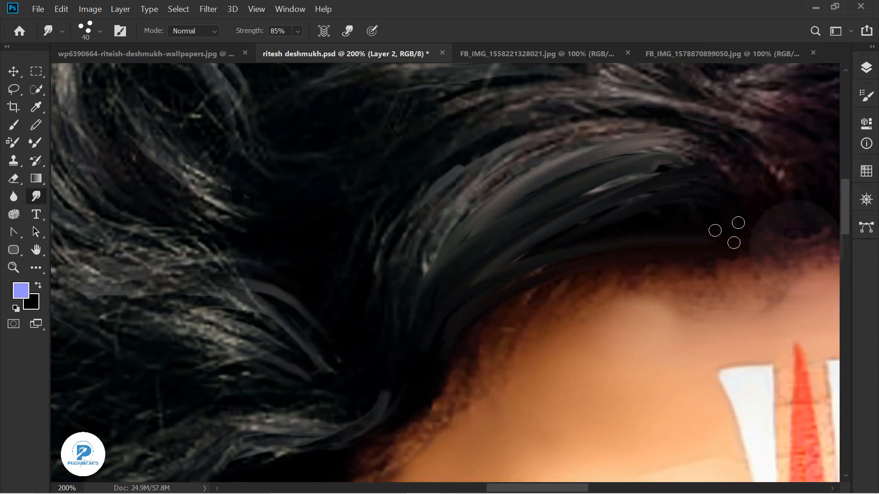
pyautogui.moveTo(437, 264); pyautogui.dragTo(677, 148)
pyautogui.moveTo(615, 146); pyautogui.dragTo(771, 171)
pyautogui.moveTo(693, 146); pyautogui.dragTo(745, 209)
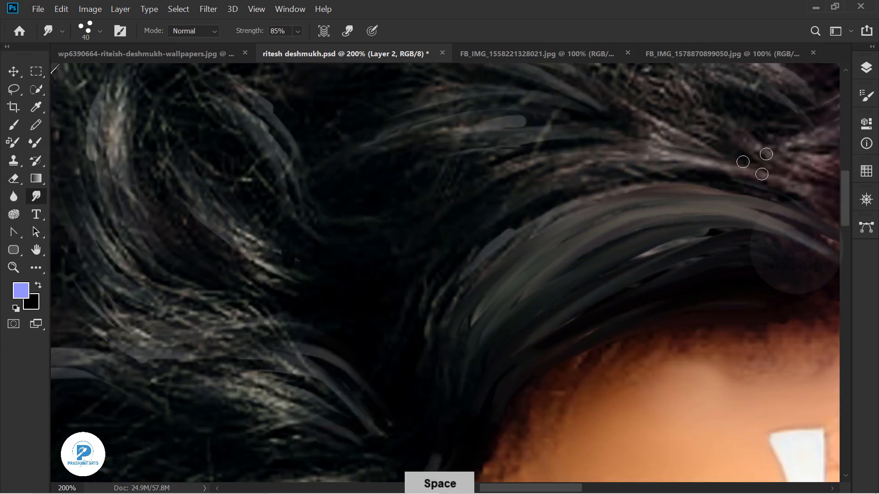
pyautogui.moveTo(737, 166); pyautogui.dragTo(595, 186)
pyautogui.moveTo(707, 165)
pyautogui.mouseDown()
pyautogui.moveTo(459, 296)
pyautogui.moveTo(433, 337)
pyautogui.mouseUp()
pyautogui.moveTo(483, 263)
pyautogui.mouseDown()
pyautogui.moveTo(572, 196)
pyautogui.moveTo(798, 183)
pyautogui.mouseUp()
pyautogui.moveTo(469, 357)
pyautogui.mouseDown()
pyautogui.moveTo(555, 183)
pyautogui.moveTo(523, 263)
pyautogui.mouseUp()
pyautogui.moveTo(526, 259); pyautogui.dragTo(527, 294)
# Sweep the lower hair lock toward the forehead and pull the left strands downward, undoing one stroke.
pyautogui.moveTo(234, 259)
pyautogui.mouseDown()
pyautogui.moveTo(461, 298)
pyautogui.moveTo(184, 307)
pyautogui.mouseUp()
pyautogui.moveTo(325, 357); pyautogui.dragTo(414, 234)
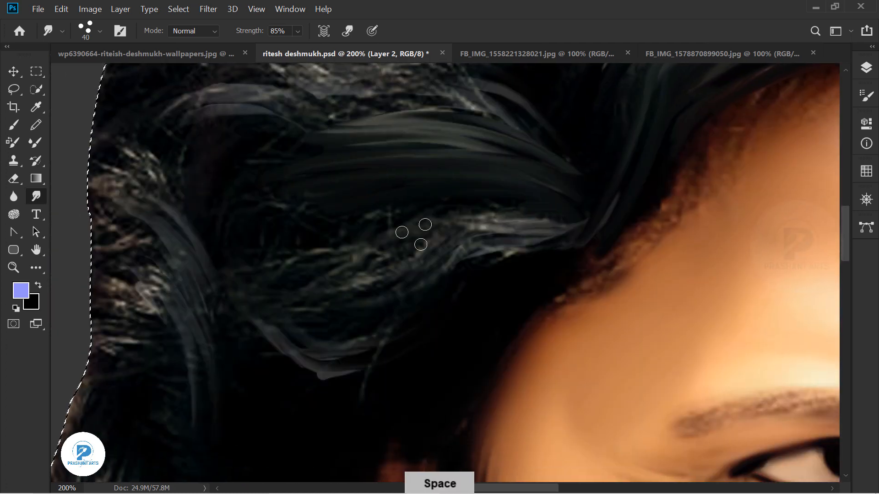
pyautogui.moveTo(327, 286); pyautogui.dragTo(616, 161)
pyautogui.moveTo(542, 256); pyautogui.dragTo(318, 355)
pyautogui.moveTo(318, 355); pyautogui.dragTo(606, 181)
pyautogui.moveTo(302, 274); pyautogui.dragTo(359, 249)
pyautogui.moveTo(430, 253); pyautogui.dragTo(506, 197)
pyautogui.moveTo(579, 188)
pyautogui.mouseDown()
pyautogui.moveTo(549, 190)
pyautogui.moveTo(389, 256)
pyautogui.mouseUp()
pyautogui.moveTo(218, 186)
pyautogui.mouseDown()
pyautogui.moveTo(345, 211)
pyautogui.moveTo(412, 376)
pyautogui.mouseUp()
pyautogui.moveTo(389, 215)
pyautogui.mouseDown()
pyautogui.moveTo(426, 284)
pyautogui.moveTo(451, 398)
pyautogui.mouseUp()
pyautogui.moveTo(357, 156); pyautogui.dragTo(471, 398)
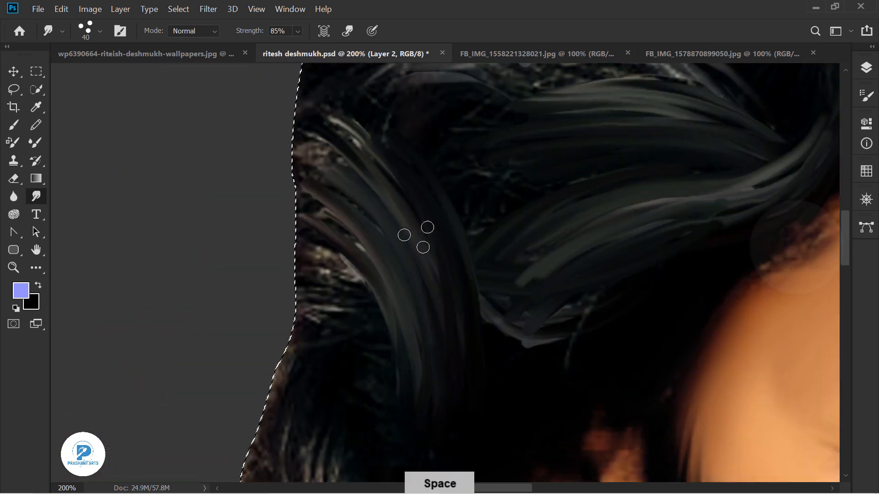
pyautogui.hotkey('ctrl', '-')
pyautogui.hotkey('ctrl', '-')
pyautogui.hotkey('ctrl', '-')
pyautogui.hotkey('ctrl', 'z')
pyautogui.hotkey('ctrl', '=')
pyautogui.hotkey('ctrl', '=')
pyautogui.hotkey('ctrl', '=')
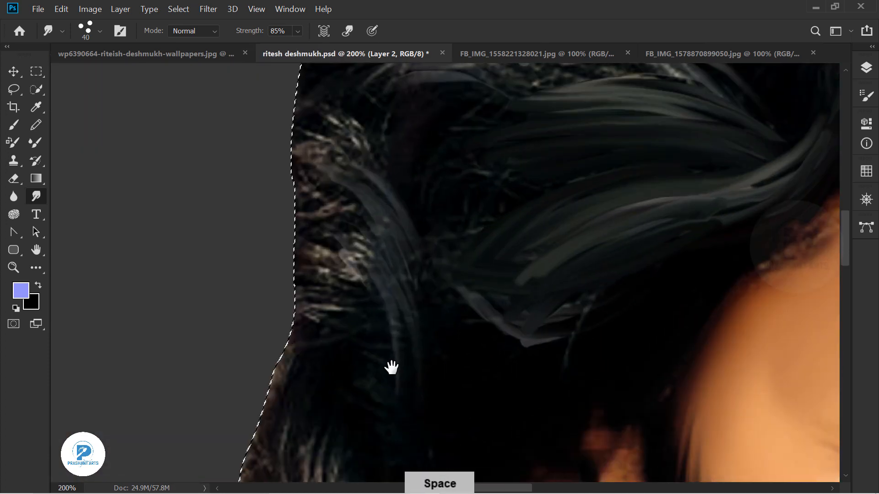
# Smudge the lower lock along its curve and curl hair strands outward to the left.
pyautogui.moveTo(391, 369); pyautogui.dragTo(445, 151)
pyautogui.moveTo(423, 346)
pyautogui.mouseDown()
pyautogui.moveTo(395, 149)
pyautogui.moveTo(449, 416)
pyautogui.mouseUp()
pyautogui.moveTo(349, 222); pyautogui.dragTo(376, 340)
pyautogui.moveTo(428, 179); pyautogui.dragTo(465, 366)
pyautogui.moveTo(443, 151); pyautogui.dragTo(480, 375)
pyautogui.moveTo(480, 399)
pyautogui.mouseDown()
pyautogui.moveTo(491, 167)
pyautogui.moveTo(403, 356)
pyautogui.mouseUp()
pyautogui.moveTo(356, 279); pyautogui.dragTo(296, 318)
pyautogui.moveTo(378, 153); pyautogui.dragTo(196, 320)
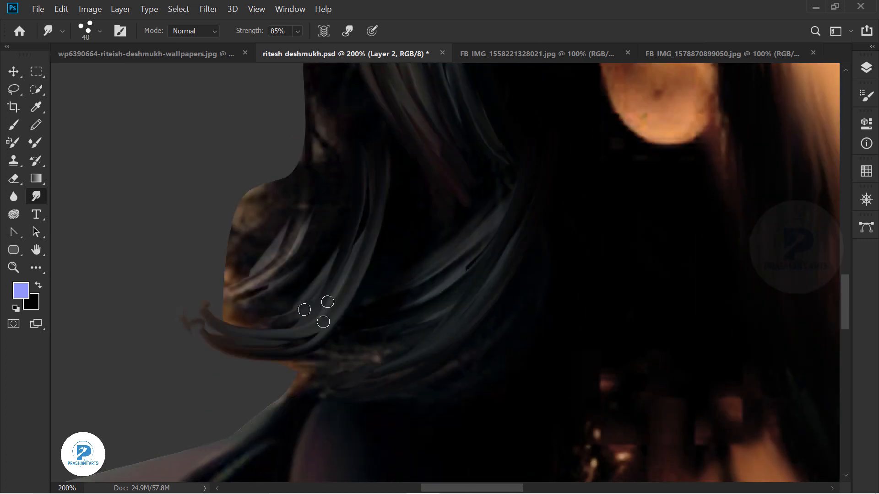
pyautogui.moveTo(317, 311); pyautogui.dragTo(167, 275)
pyautogui.moveTo(275, 320); pyautogui.dragTo(244, 144)
pyautogui.hotkey('ctrl', '-')
pyautogui.hotkey('ctrl', 'z')
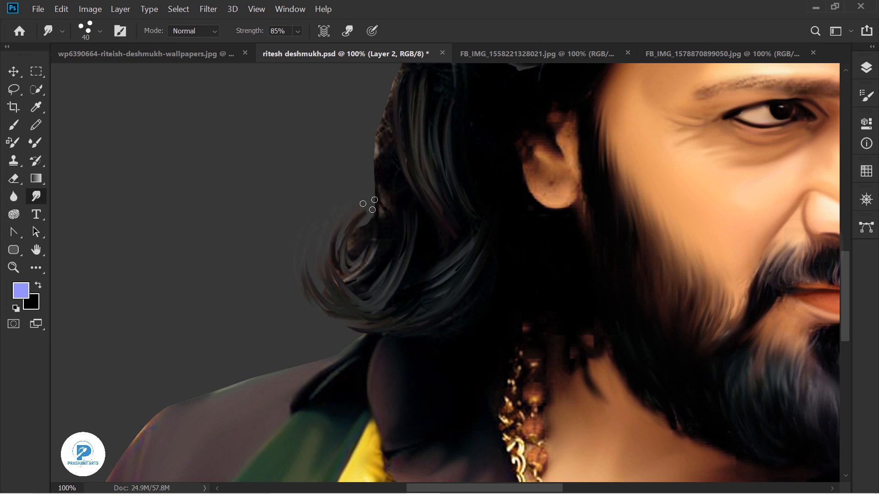
# Try blending the left hair edge strands, then undo those left-side smudges.
pyautogui.moveTo(408, 90); pyautogui.dragTo(207, 286)
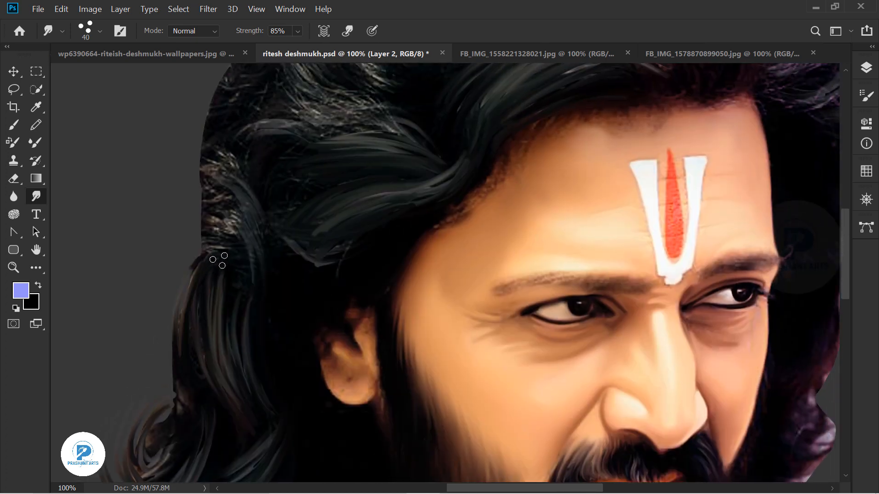
pyautogui.moveTo(199, 405); pyautogui.dragTo(184, 303)
pyautogui.moveTo(226, 230); pyautogui.dragTo(227, 301)
pyautogui.moveTo(388, 182); pyautogui.dragTo(333, 284)
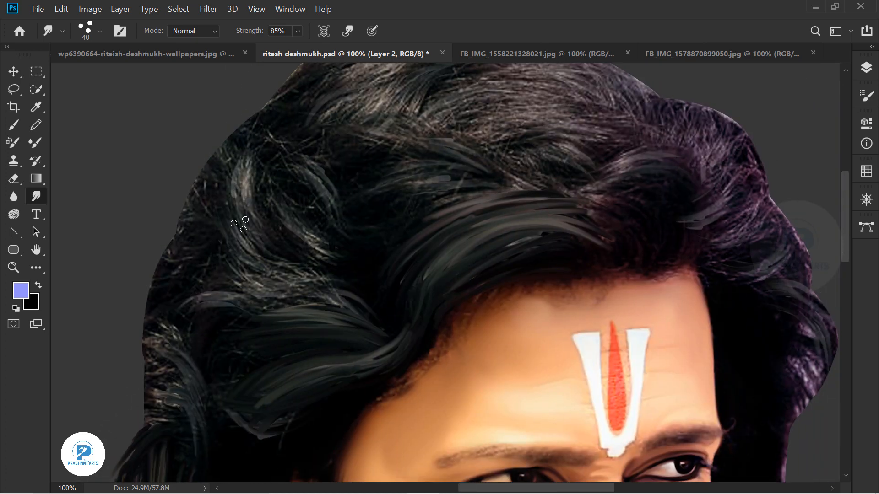
pyautogui.hotkey('ctrl', '-')
pyautogui.hotkey('ctrl', '=')
pyautogui.moveTo(287, 168)
pyautogui.mouseDown()
pyautogui.moveTo(236, 212)
pyautogui.moveTo(263, 268)
pyautogui.mouseUp()
pyautogui.moveTo(258, 181); pyautogui.dragTo(309, 297)
pyautogui.moveTo(236, 210)
pyautogui.mouseDown()
pyautogui.moveTo(265, 275)
pyautogui.moveTo(316, 309)
pyautogui.mouseUp()
pyautogui.moveTo(227, 229); pyautogui.dragTo(315, 333)
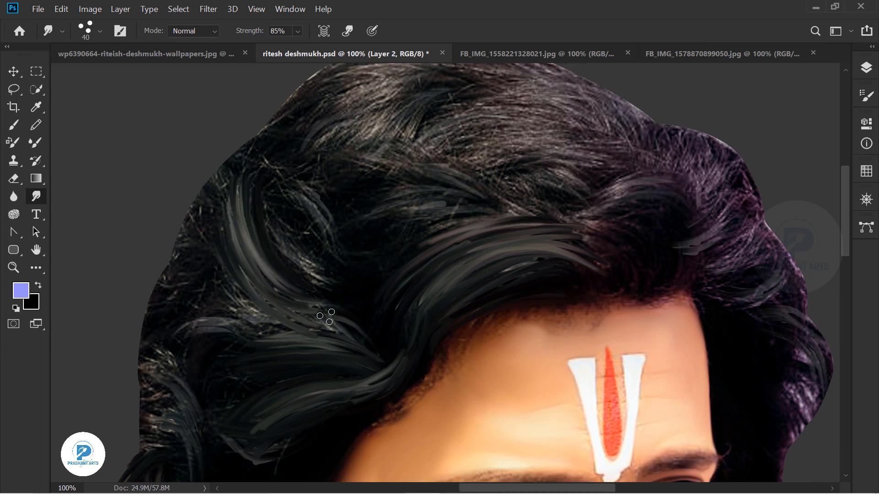
pyautogui.hotkey('ctrl', 'z')
pyautogui.hotkey('ctrl', 'z')
pyautogui.hotkey('ctrl', 'z')
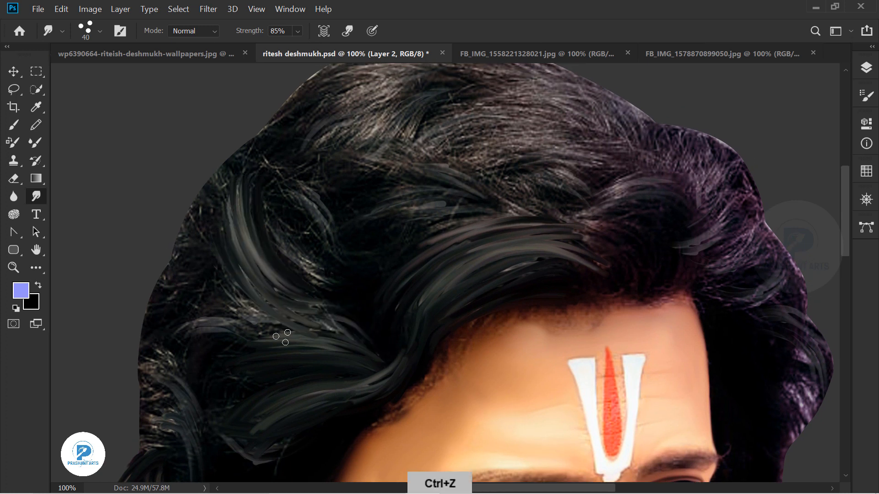
# At 80% smudge strength, pull the top-of-head strands rightward into smooth curves.
pyautogui.press('8')
pyautogui.moveTo(460, 209)
pyautogui.mouseDown()
pyautogui.moveTo(523, 192)
pyautogui.moveTo(571, 204)
pyautogui.mouseUp()
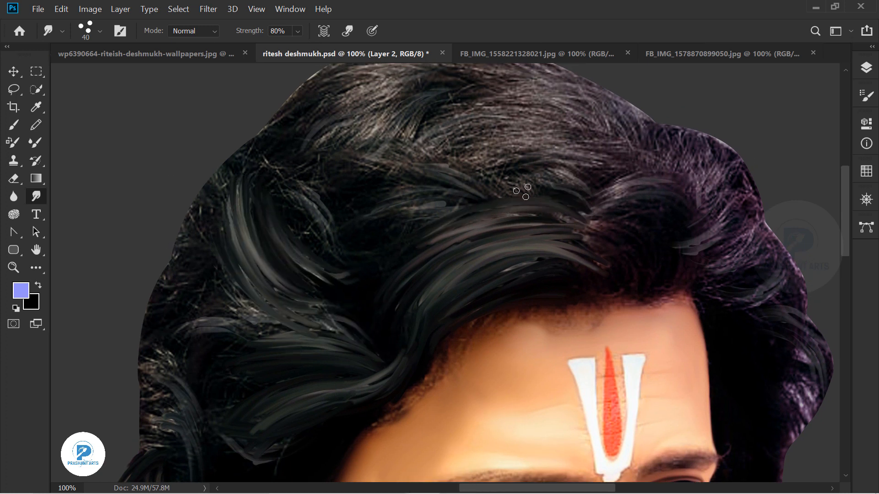
pyautogui.moveTo(476, 192); pyautogui.dragTo(626, 183)
pyautogui.moveTo(505, 167)
pyautogui.mouseDown()
pyautogui.moveTo(644, 150)
pyautogui.moveTo(682, 169)
pyautogui.mouseUp()
pyautogui.press('space')
pyautogui.moveTo(593, 162); pyautogui.dragTo(613, 229)
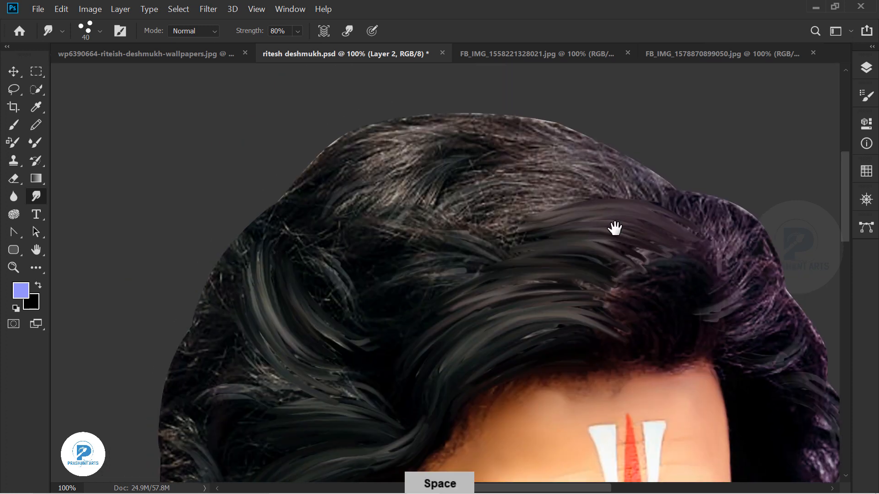
pyautogui.moveTo(493, 230); pyautogui.dragTo(634, 196)
pyautogui.moveTo(480, 208); pyautogui.dragTo(633, 172)
pyautogui.moveTo(467, 186); pyautogui.dragTo(600, 162)
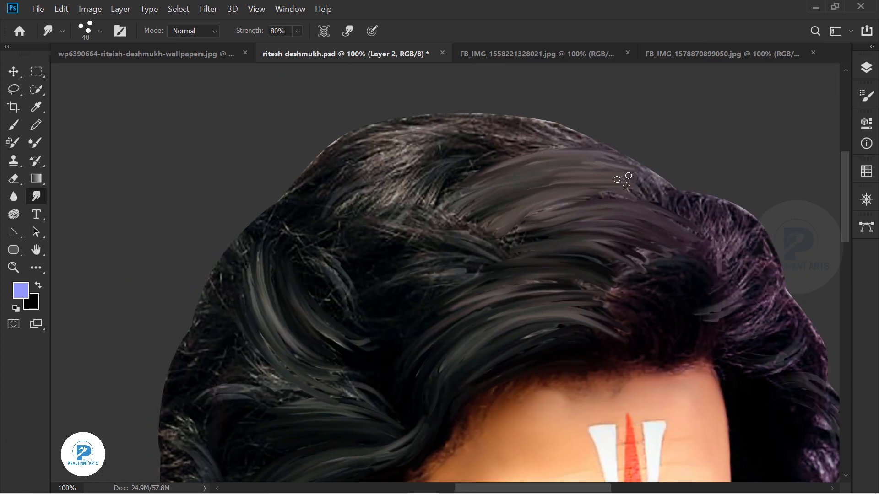
# Sweep the upper-left hair strands down-left into a curved band.
pyautogui.moveTo(428, 200)
pyautogui.mouseDown()
pyautogui.moveTo(394, 215)
pyautogui.moveTo(385, 238)
pyautogui.mouseUp()
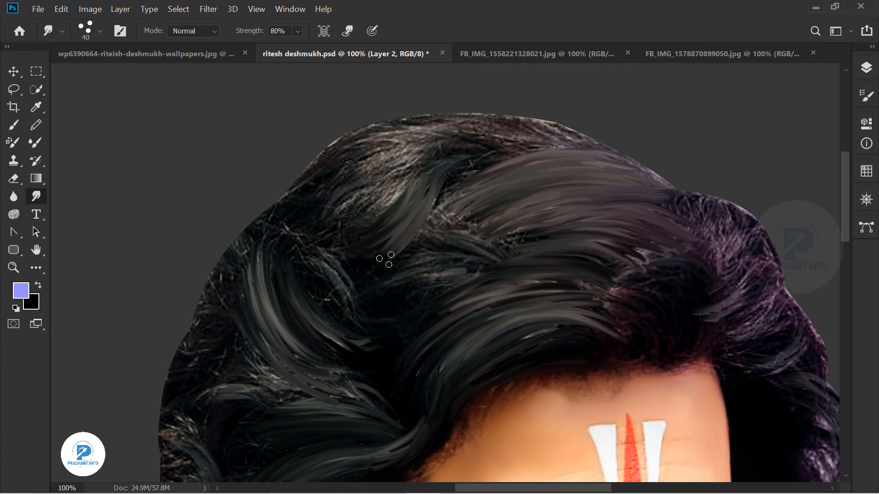
pyautogui.moveTo(511, 133); pyautogui.dragTo(385, 183)
pyautogui.moveTo(446, 151); pyautogui.dragTo(341, 206)
pyautogui.hotkey('ctrl', 'z')
pyautogui.moveTo(480, 151)
pyautogui.mouseDown()
pyautogui.moveTo(350, 245)
pyautogui.moveTo(323, 232)
pyautogui.mouseUp()
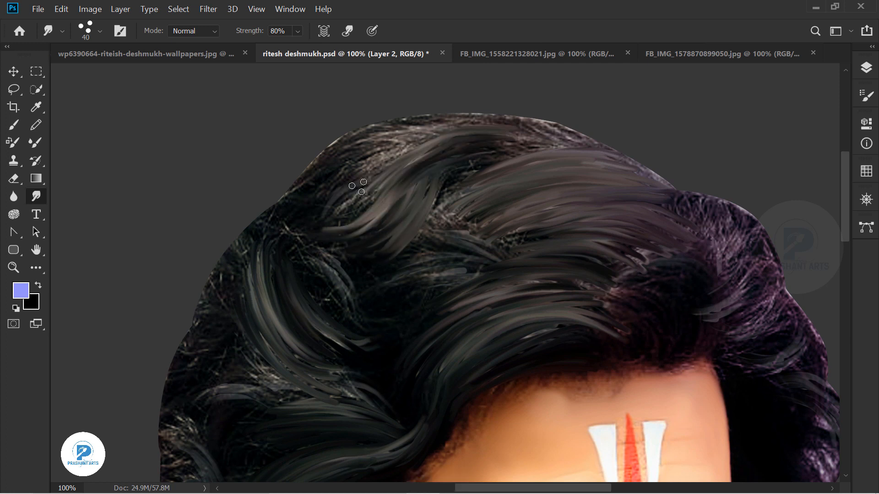
pyautogui.moveTo(466, 128)
pyautogui.mouseDown()
pyautogui.moveTo(329, 191)
pyautogui.moveTo(313, 173)
pyautogui.mouseUp()
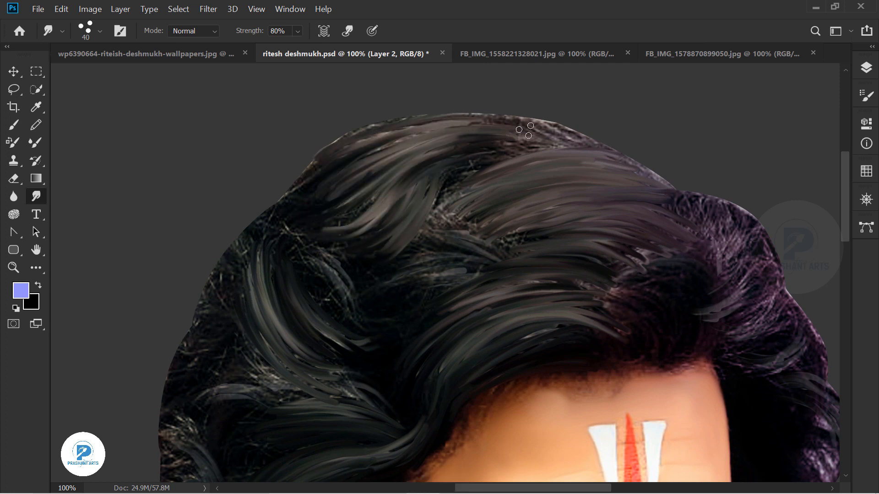
pyautogui.hotkey('ctrl', '-')
pyautogui.hotkey('ctrl', '-')
pyautogui.hotkey('ctrl', '-')
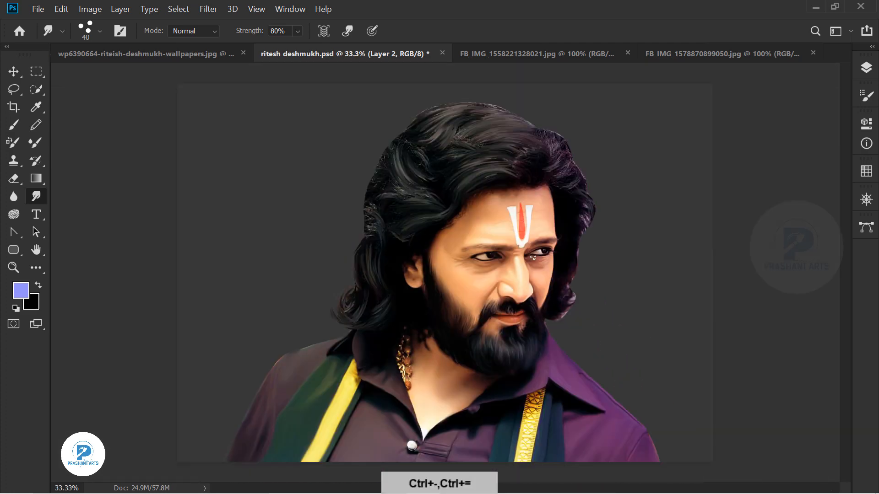
# Check the brush tip settings and set Smudge strength to 75%, zoomed in on the front hair.
pyautogui.hotkey('ctrl', '+')
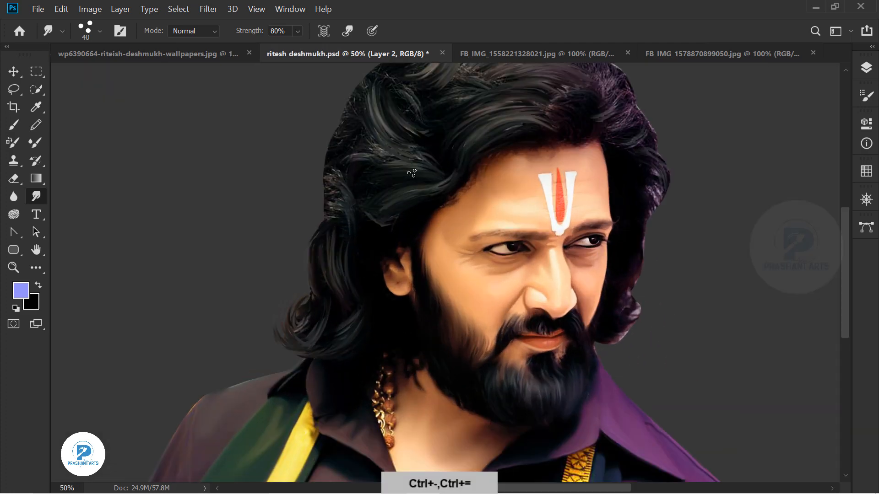
pyautogui.hotkey('ctrl', '+')
pyautogui.scroll(3, 389, 197)
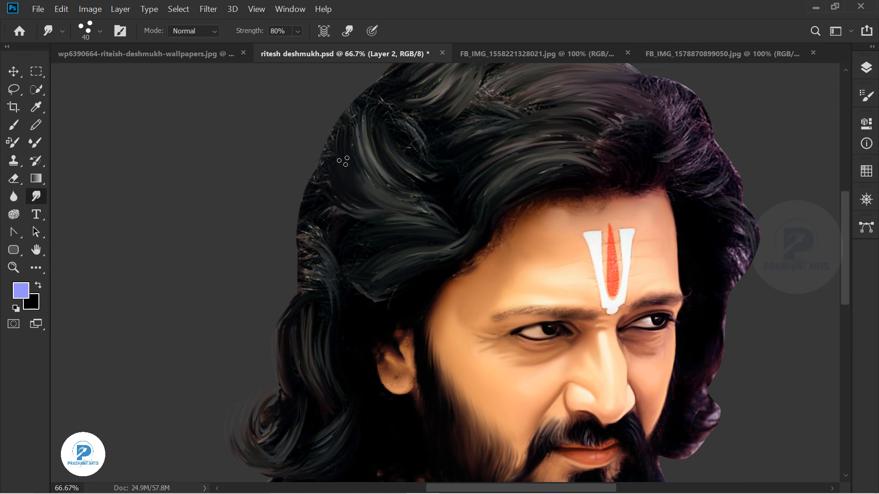
pyautogui.hotkey('ctrl', '-')
pyautogui.hotkey('ctrl', '-')
pyautogui.hotkey('ctrl', '-')
pyautogui.hotkey('ctrl', '-')
pyautogui.hotkey('ctrl', '+')
pyautogui.hotkey('ctrl', '+')
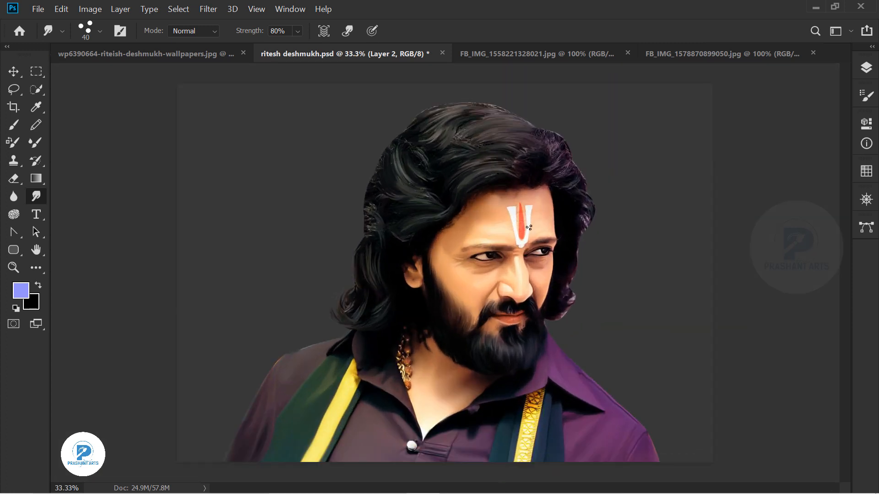
pyautogui.hotkey('ctrl', '+')
pyautogui.hotkey('ctrl', '-')
pyautogui.click(865, 95)
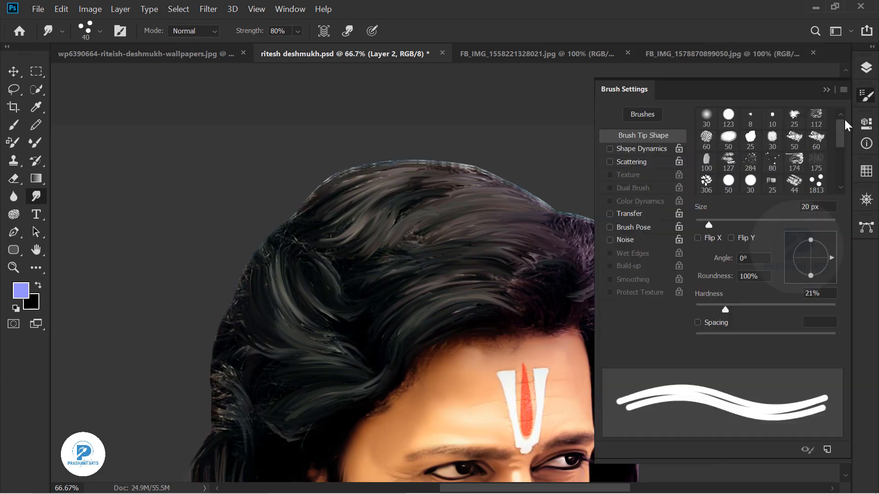
pyautogui.click(826, 90)
pyautogui.press('7')
pyautogui.press('5')
pyautogui.hotkey('ctrl', '+')
pyautogui.hotkey('ctrl', '+')
# Smudge the front and left hair into finer strands and blend away the grey patch.
pyautogui.moveTo(455, 280); pyautogui.dragTo(228, 174)
pyautogui.moveTo(315, 228); pyautogui.dragTo(451, 281)
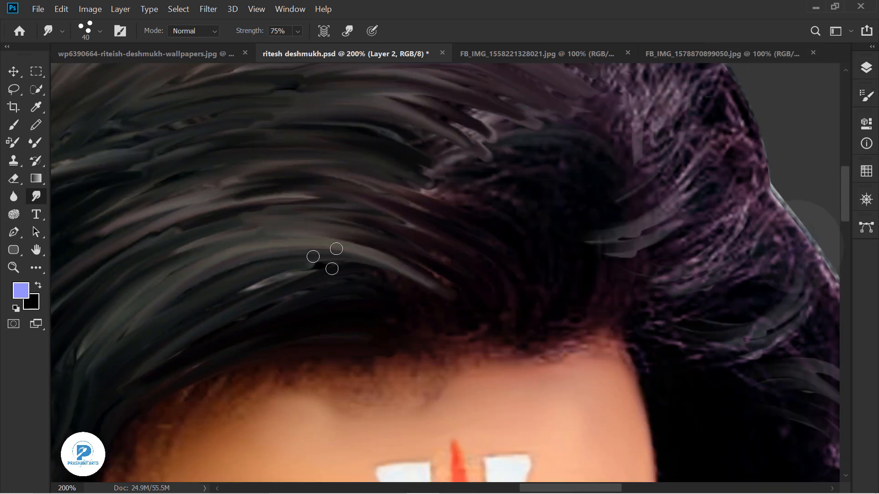
pyautogui.moveTo(257, 358); pyautogui.dragTo(537, 171)
pyautogui.moveTo(163, 209); pyautogui.dragTo(480, 135)
pyautogui.moveTo(137, 220); pyautogui.dragTo(197, 339)
pyautogui.moveTo(338, 359); pyautogui.dragTo(293, 434)
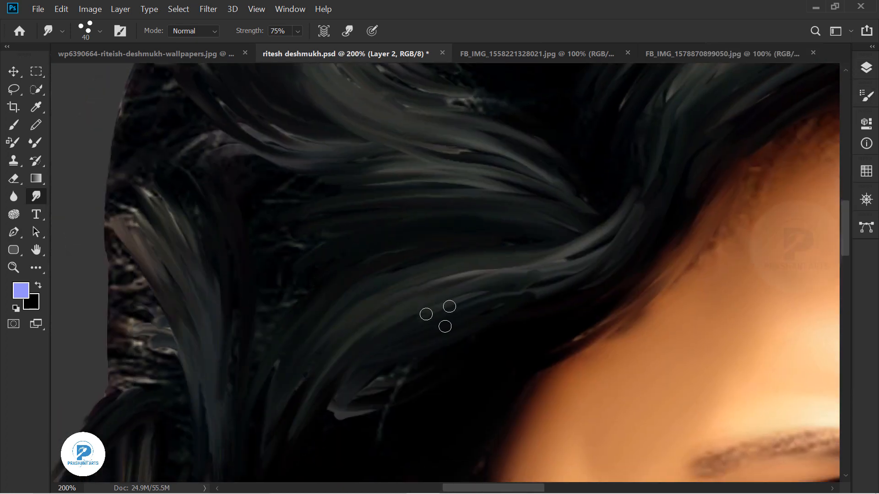
pyautogui.moveTo(438, 316); pyautogui.dragTo(472, 154)
pyautogui.moveTo(412, 227)
pyautogui.mouseDown()
pyautogui.moveTo(343, 275)
pyautogui.moveTo(492, 400)
pyautogui.mouseUp()
pyautogui.moveTo(255, 235); pyautogui.dragTo(298, 329)
pyautogui.moveTo(263, 132); pyautogui.dragTo(274, 293)
pyautogui.hotkey('ctrl', 'z')
pyautogui.hotkey('ctrl', 'z')
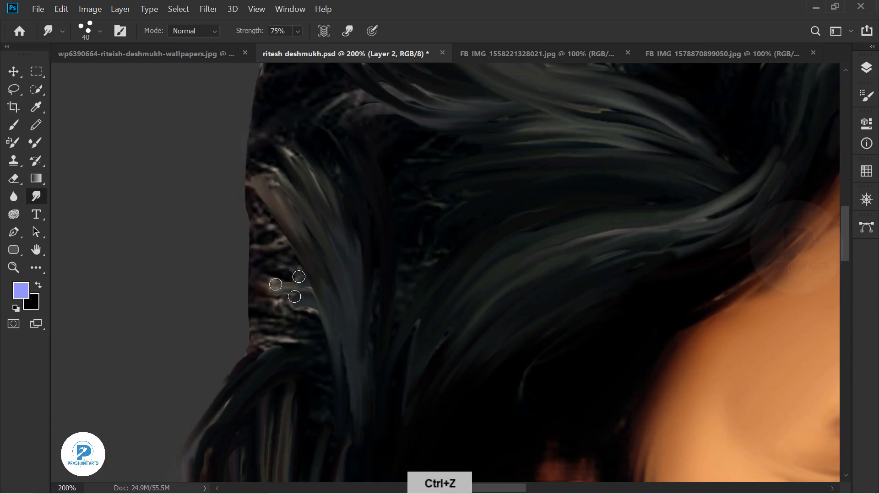
pyautogui.hotkey('ctrl', '-')
pyautogui.hotkey('ctrl', '-')
pyautogui.hotkey('ctrl', '-')
# Smudge the right-side hair strands into curls at 80% strength.
pyautogui.moveTo(533, 227); pyautogui.dragTo(385, 261)
pyautogui.hotkey('ctrl', '+')
pyautogui.hotkey('ctrl', '+')
pyautogui.moveTo(617, 137)
pyautogui.mouseDown()
pyautogui.moveTo(513, 183)
pyautogui.moveTo(488, 236)
pyautogui.mouseUp()
pyautogui.moveTo(552, 144); pyautogui.dragTo(517, 247)
pyautogui.moveTo(567, 183); pyautogui.dragTo(551, 242)
pyautogui.moveTo(528, 204); pyautogui.dragTo(496, 103)
pyautogui.press('8')
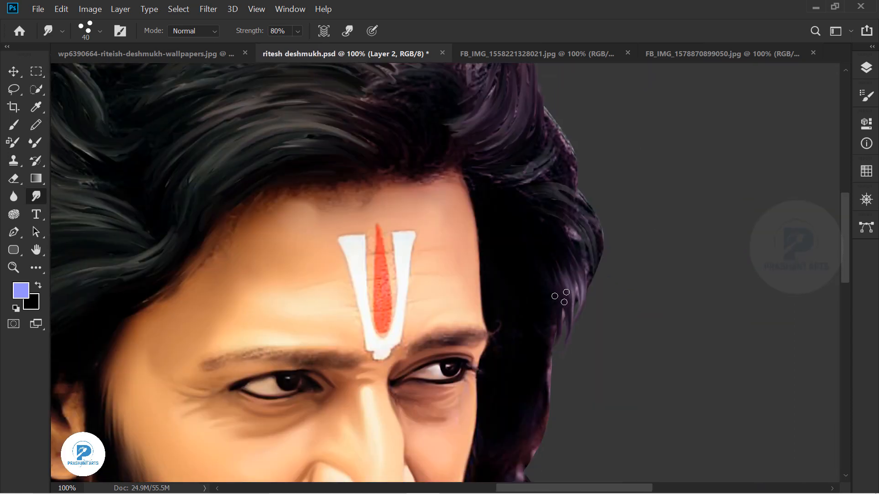
pyautogui.hotkey('ctrl', 'z')
pyautogui.moveTo(576, 292)
pyautogui.mouseDown()
pyautogui.moveTo(555, 365)
pyautogui.moveTo(575, 246)
pyautogui.mouseUp()
pyautogui.moveTo(564, 225); pyautogui.dragTo(562, 293)
pyautogui.moveTo(535, 401); pyautogui.dragTo(584, 352)
# Try a small smudge at the right hair edge, undo it, and return to the hair top.
pyautogui.moveTo(482, 460); pyautogui.dragTo(563, 418)
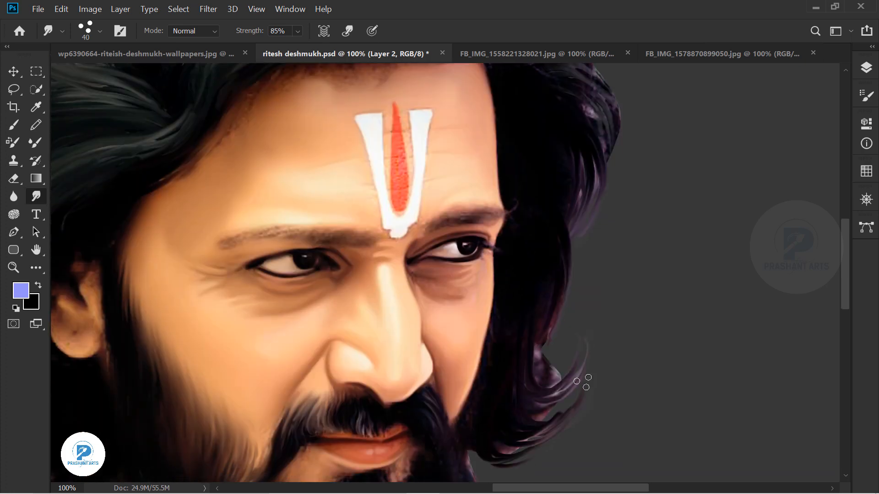
pyautogui.moveTo(551, 378); pyautogui.dragTo(577, 338)
pyautogui.moveTo(497, 419); pyautogui.dragTo(553, 253)
pyautogui.moveTo(536, 294); pyautogui.dragTo(574, 311)
pyautogui.hotkey('ctrl', 'z')
pyautogui.moveTo(662, 78); pyautogui.dragTo(561, 285)
pyautogui.moveTo(518, 96); pyautogui.dragTo(517, 297)
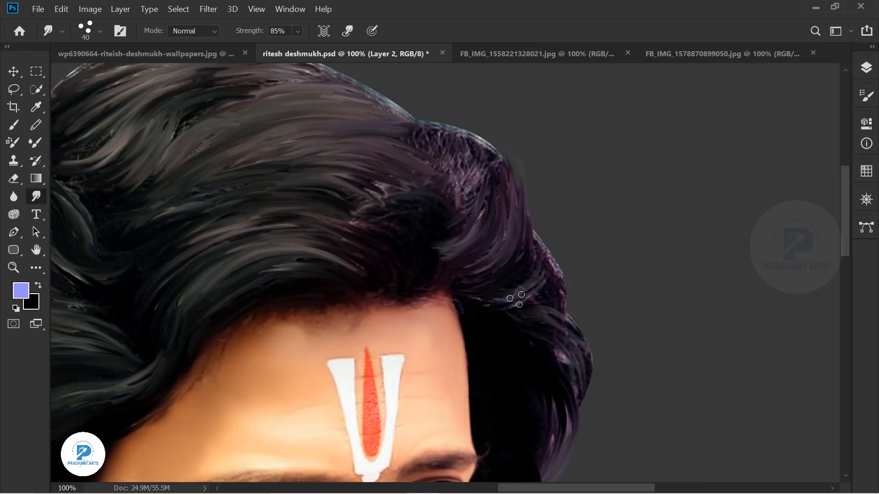
pyautogui.moveTo(286, 279); pyautogui.dragTo(451, 422)
pyautogui.click(21, 290)
# Sample the hair and set the foreground to a muted greyish-brown, after trying a lighter beige.
pyautogui.click(568, 223)
pyautogui.click(467, 257)
pyautogui.click(531, 226)
pyautogui.click(825, 196)
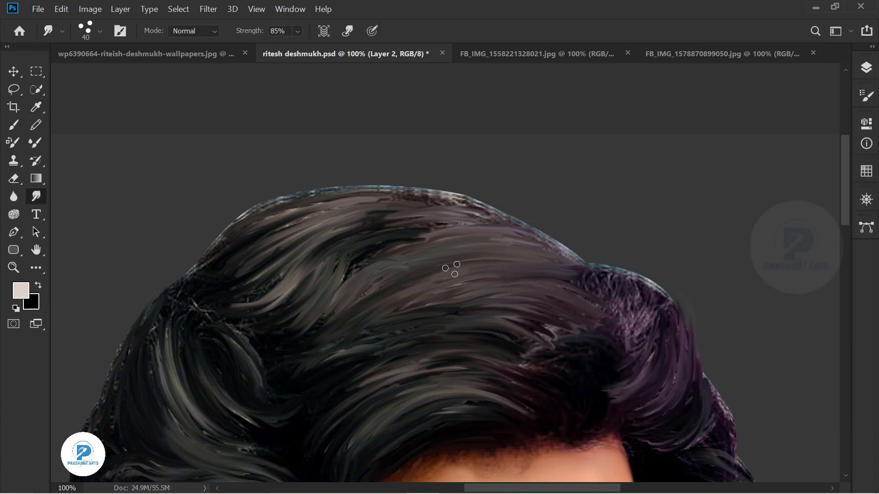
pyautogui.click(21, 290)
pyautogui.click(462, 249)
pyautogui.click(538, 272)
pyautogui.click(826, 197)
# Paint lighter strands across the top hair and crown, smudging the left hair edge downward.
pyautogui.moveTo(402, 276); pyautogui.dragTo(447, 251)
pyautogui.moveTo(391, 309)
pyautogui.mouseDown()
pyautogui.moveTo(465, 274)
pyautogui.moveTo(512, 306)
pyautogui.mouseUp()
pyautogui.moveTo(507, 334)
pyautogui.mouseDown()
pyautogui.moveTo(542, 258)
pyautogui.moveTo(442, 207)
pyautogui.mouseUp()
pyautogui.press('alt')
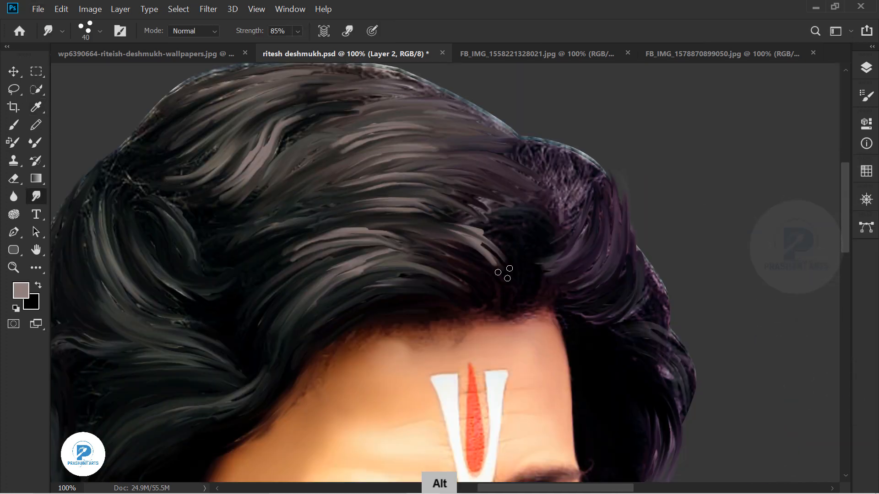
pyautogui.moveTo(503, 274)
pyautogui.mouseDown()
pyautogui.moveTo(518, 223)
pyautogui.moveTo(539, 238)
pyautogui.mouseUp()
pyautogui.moveTo(581, 201); pyautogui.dragTo(558, 135)
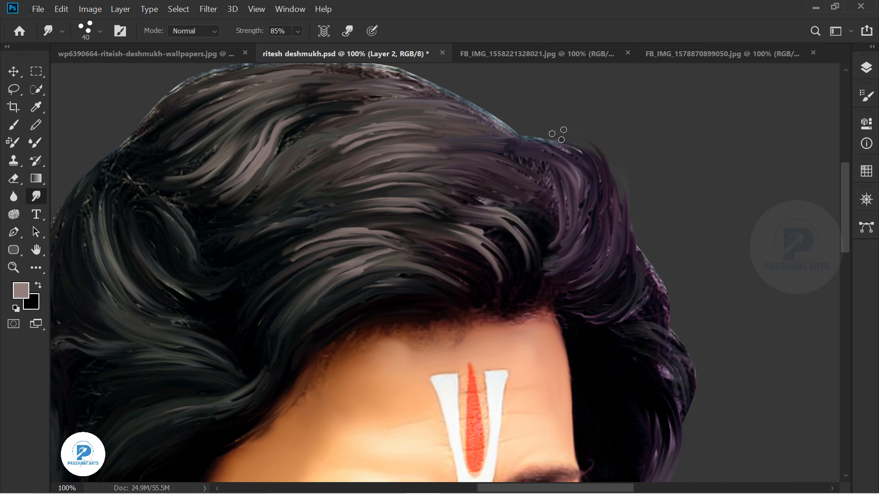
pyautogui.moveTo(201, 201)
pyautogui.mouseDown()
pyautogui.moveTo(379, 139)
pyautogui.moveTo(405, 75)
pyautogui.mouseUp()
pyautogui.moveTo(218, 291)
pyautogui.mouseDown()
pyautogui.moveTo(246, 224)
pyautogui.moveTo(240, 302)
pyautogui.mouseUp()
pyautogui.moveTo(218, 251); pyautogui.dragTo(233, 361)
pyautogui.moveTo(222, 225); pyautogui.dragTo(228, 359)
pyautogui.moveTo(208, 229); pyautogui.dragTo(220, 348)
pyautogui.moveTo(248, 210); pyautogui.dragTo(252, 337)
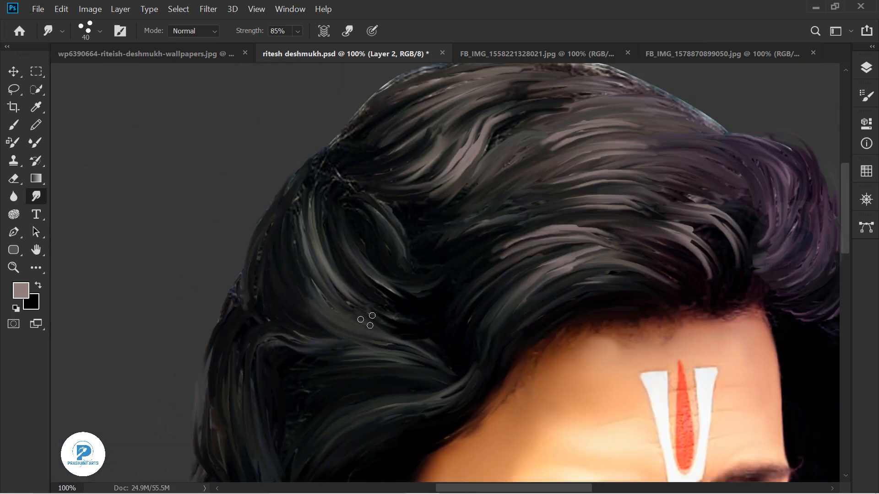
# Undo the last stroke and add a light grey strand into the hair.
pyautogui.hotkey('ctrl', 'z')
pyautogui.hotkey('ctrl', '-')
pyautogui.hotkey('ctrl', '=')
pyautogui.hotkey('ctrl', '-')
pyautogui.hotkey('ctrl', '-')
pyautogui.hotkey('ctrl', '-')
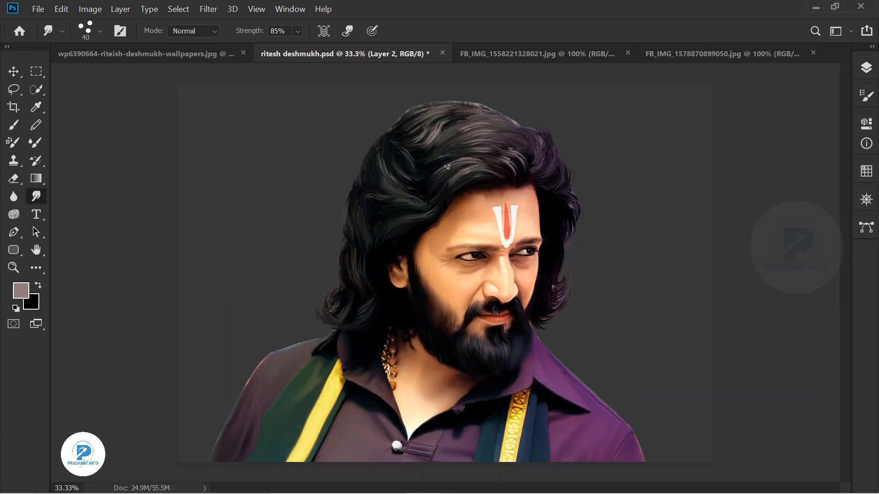
pyautogui.hotkey('ctrl', '=')
pyautogui.hotkey('ctrl', '-')
pyautogui.keyDown('alt'); pyautogui.scroll(1, 583, 139); pyautogui.keyUp('alt')
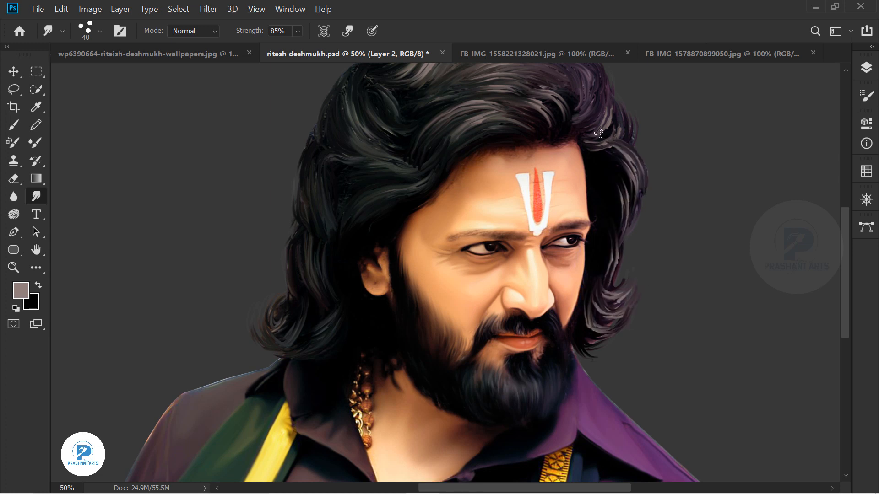
pyautogui.scroll(3, 399, 278)
pyautogui.moveTo(382, 316); pyautogui.dragTo(362, 342)
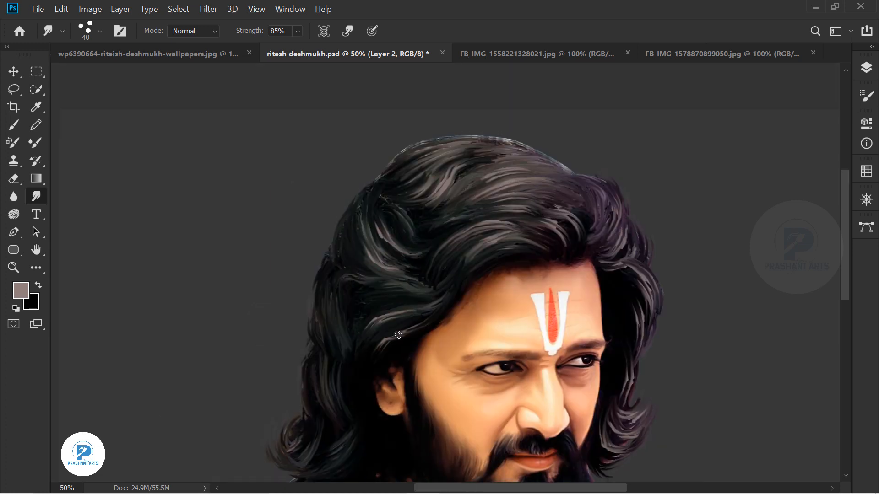
pyautogui.hotkey('ctrl', '-')
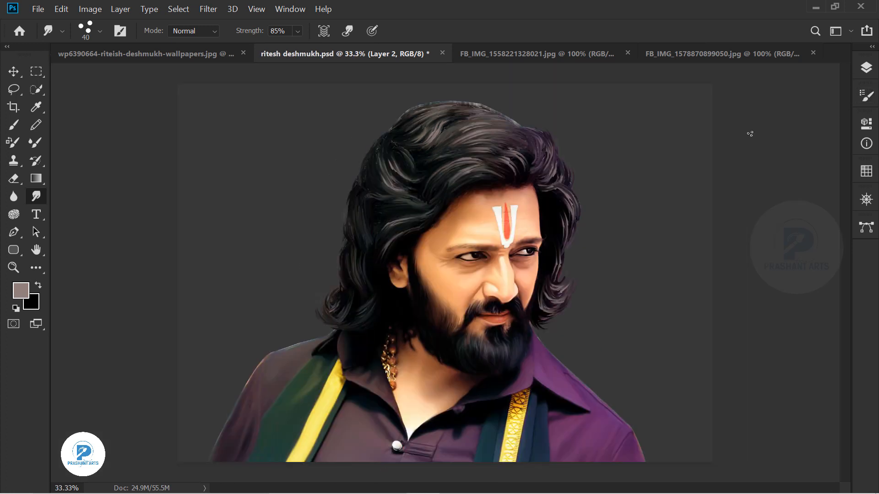
# Add a new Layer 3 set to the Color blend mode.
pyautogui.click(866, 68)
pyautogui.click(809, 435)
pyautogui.click(735, 104)
pyautogui.click(700, 432)
# Within a selection of the Layer 2 figure, tint the left hair olive with a 1000 px soft brush.
pyautogui.click(14, 125)
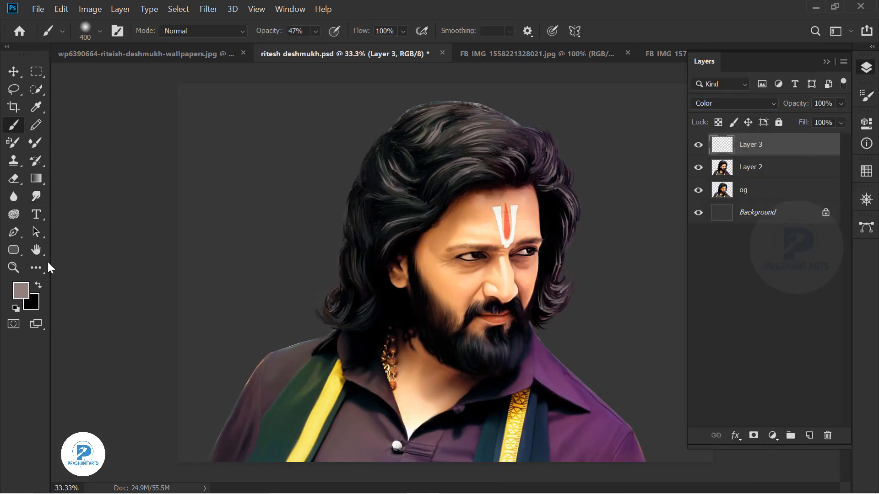
pyautogui.click(21, 290)
pyautogui.click(707, 326)
pyautogui.click(825, 196)
pyautogui.click(21, 291)
pyautogui.moveTo(713, 279)
pyautogui.mouseDown()
pyautogui.moveTo(714, 199)
pyautogui.moveTo(713, 235)
pyautogui.mouseUp()
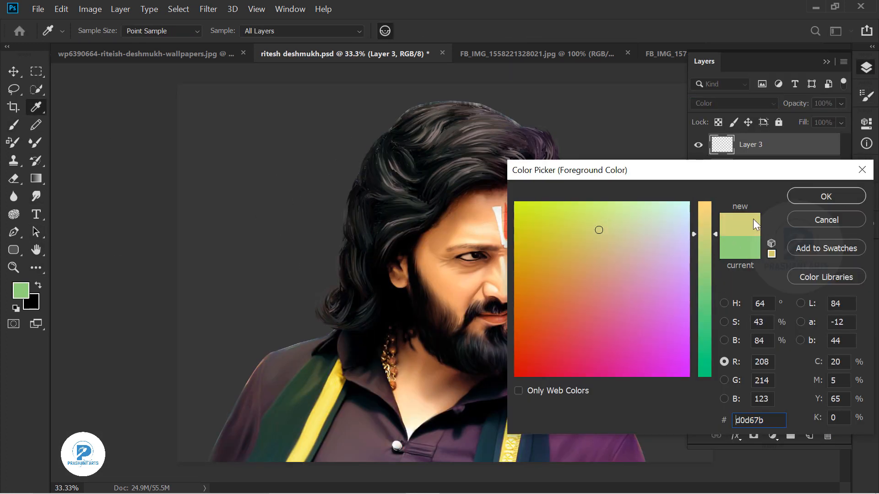
pyautogui.click(826, 195)
pyautogui.press(']')
pyautogui.press(']')
pyautogui.press(']')
pyautogui.press(']')
pyautogui.press(']')
pyautogui.press(']')
pyautogui.keyDown('ctrl'); pyautogui.click(722, 168); pyautogui.keyUp('ctrl')
pyautogui.moveTo(344, 149); pyautogui.dragTo(436, 113)
# Tint the right side of the hair pink and lower the tint layer to 21% opacity.
pyautogui.click(21, 291)
pyautogui.click(618, 319)
pyautogui.click(825, 195)
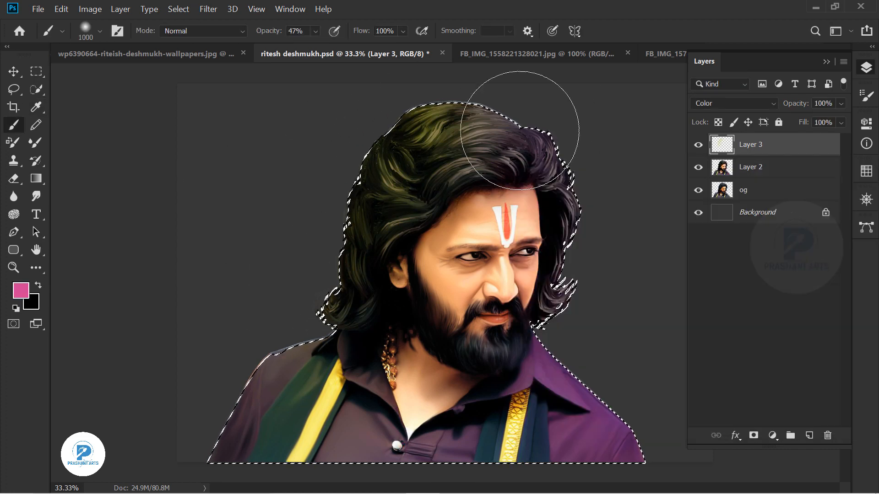
pyautogui.moveTo(520, 131); pyautogui.dragTo(611, 305)
pyautogui.moveTo(793, 104)
pyautogui.mouseDown()
pyautogui.moveTo(778, 118)
pyautogui.moveTo(737, 121)
pyautogui.mouseUp()
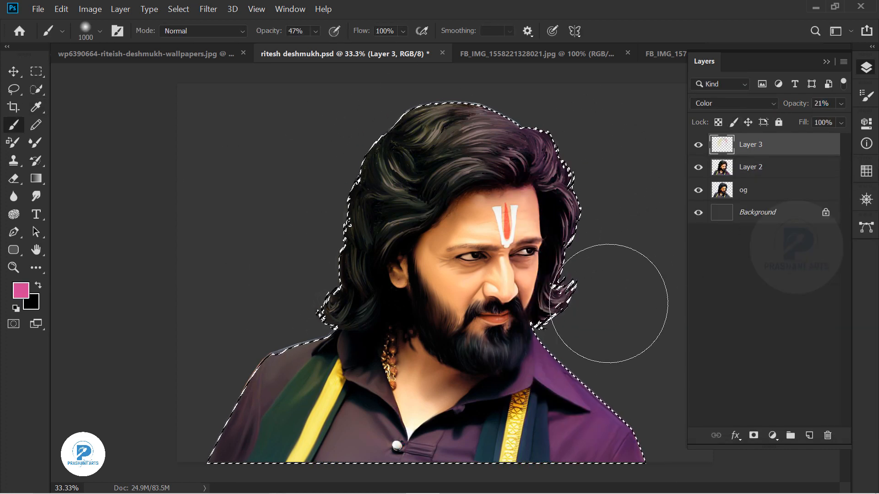
pyautogui.hotkey('ctrl', 'd')
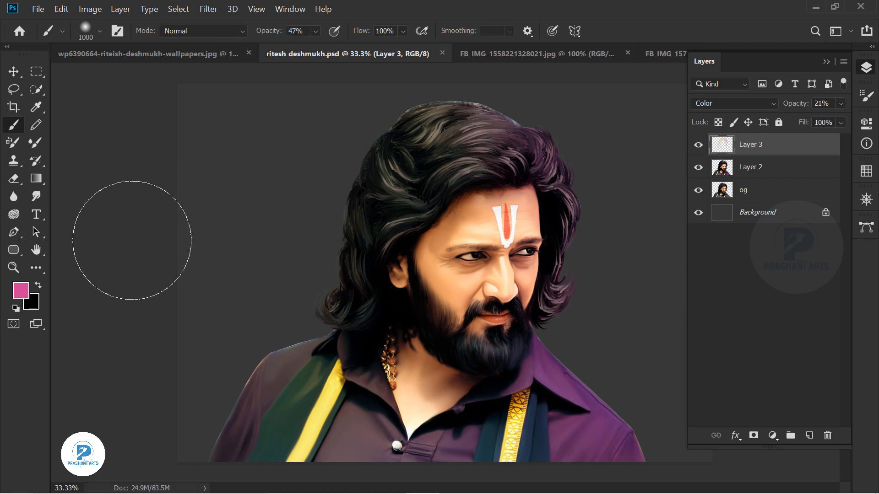
# Smooth the gold strap on Layer 2 with a 100 px smudge at 50% strength.
pyautogui.click(36, 196)
pyautogui.click(100, 31)
pyautogui.click(114, 134)
pyautogui.hotkey('ctrl', '+')
pyautogui.hotkey('ctrl', '+')
pyautogui.hotkey('ctrl', '+')
pyautogui.moveTo(570, 335); pyautogui.dragTo(457, 92)
pyautogui.press(']')
pyautogui.press(']')
pyautogui.press('[')
pyautogui.click(724, 168)
pyautogui.moveTo(500, 224); pyautogui.dragTo(476, 389)
pyautogui.hotkey('ctrl', 'z')
pyautogui.press('5')
pyautogui.moveTo(483, 321)
pyautogui.mouseDown()
pyautogui.moveTo(506, 212)
pyautogui.moveTo(460, 334)
pyautogui.moveTo(490, 351)
pyautogui.mouseUp()
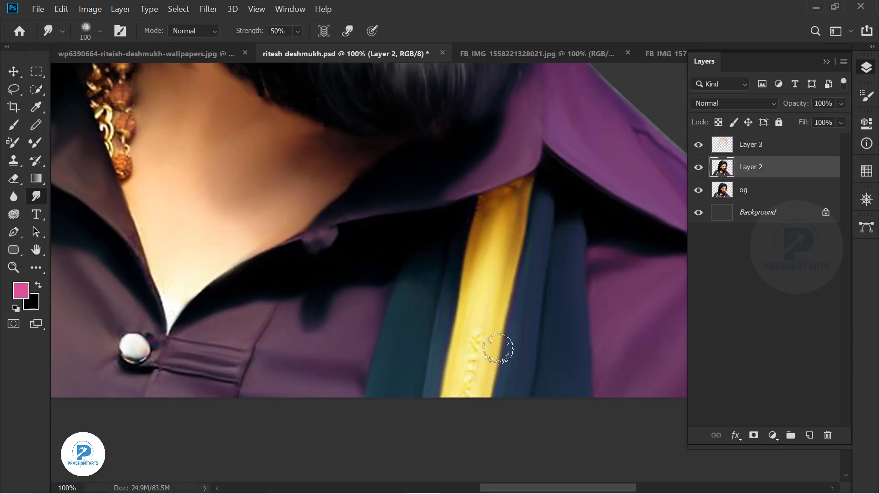
# Pick the scattered-dots 1813 brush and smudge the brow's upper edge into streaks.
pyautogui.hotkey('ctrl', '-')
pyautogui.hotkey('ctrl', '-')
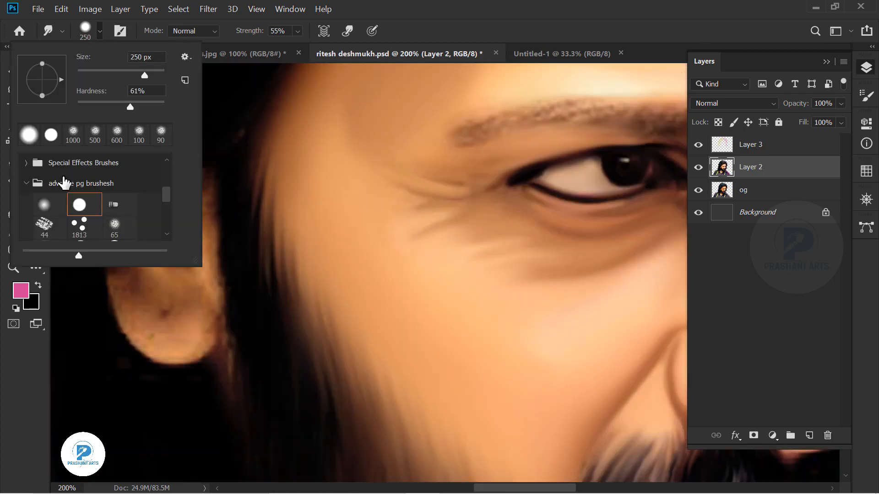
pyautogui.doubleClick(79, 224)
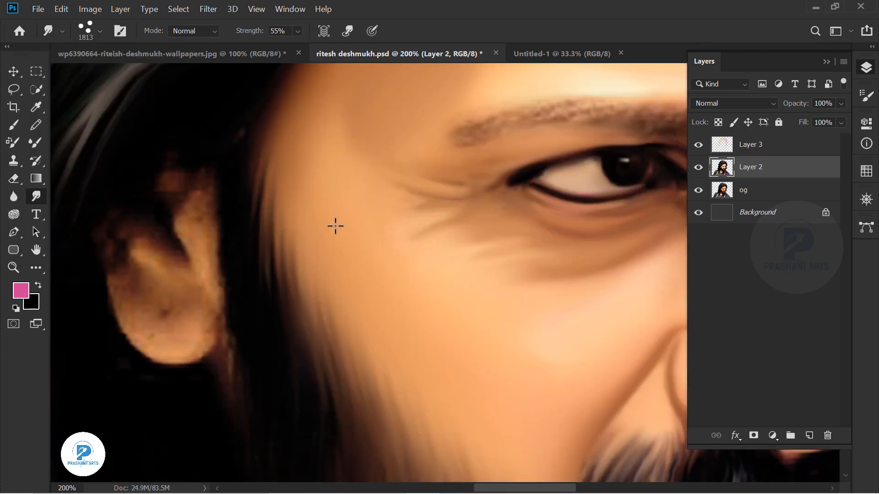
pyautogui.moveTo(410, 159); pyautogui.dragTo(263, 340)
pyautogui.moveTo(350, 300); pyautogui.dragTo(400, 283)
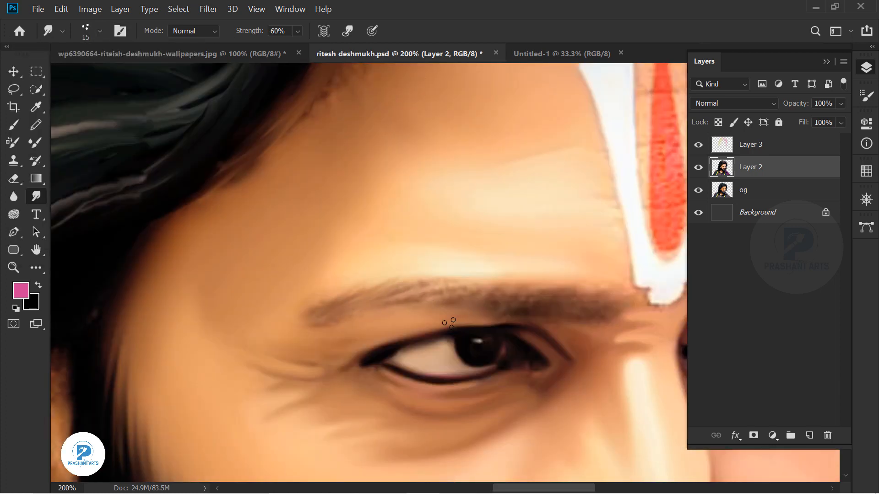
# Smudge the hairline into streaks with a size-20 brush at 80% strength.
pyautogui.moveTo(636, 268); pyautogui.dragTo(313, 232)
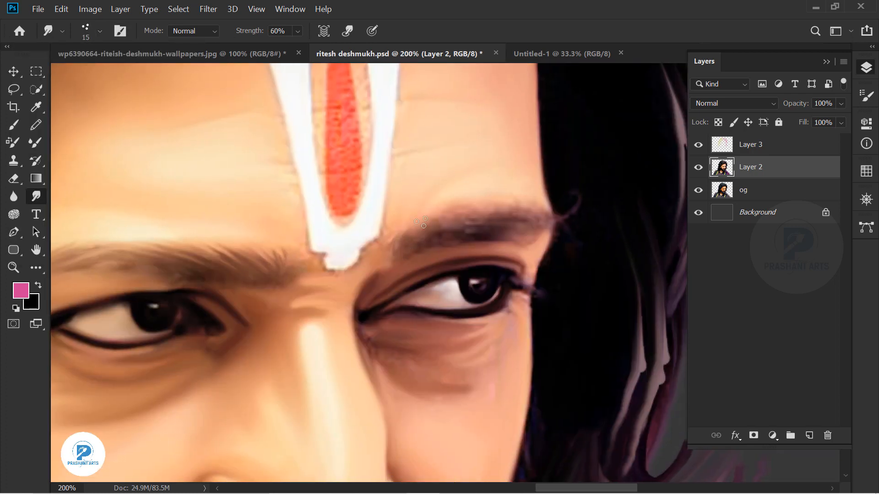
pyautogui.moveTo(144, 271); pyautogui.dragTo(293, 295)
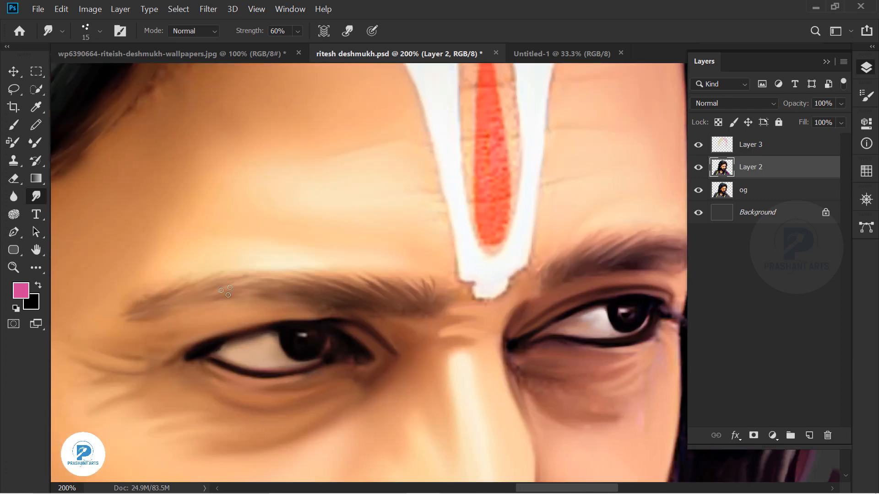
pyautogui.moveTo(311, 109); pyautogui.dragTo(418, 401)
pyautogui.press(']')
pyautogui.moveTo(457, 236); pyautogui.dragTo(402, 316)
pyautogui.hotkey('ctrl', 'z')
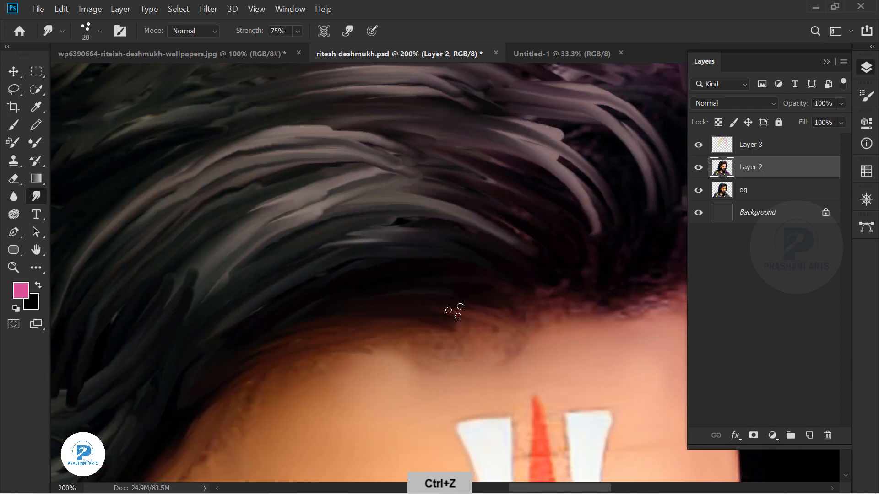
pyautogui.moveTo(457, 327); pyautogui.dragTo(404, 315)
pyautogui.press('8')
pyautogui.moveTo(501, 327); pyautogui.dragTo(448, 302)
pyautogui.moveTo(543, 322); pyautogui.dragTo(459, 286)
pyautogui.moveTo(379, 288); pyautogui.dragTo(462, 244)
pyautogui.moveTo(524, 300); pyautogui.dragTo(400, 278)
# Blend hair into skin along the forehead hairline and pull strands up into the top of the head.
pyautogui.moveTo(494, 271); pyautogui.dragTo(315, 315)
pyautogui.moveTo(373, 318)
pyautogui.mouseDown()
pyautogui.moveTo(294, 294)
pyautogui.moveTo(301, 296)
pyautogui.mouseUp()
pyautogui.moveTo(466, 305); pyautogui.dragTo(341, 311)
pyautogui.moveTo(342, 321); pyautogui.dragTo(399, 280)
pyautogui.moveTo(384, 314); pyautogui.dragTo(405, 292)
pyautogui.moveTo(408, 306); pyautogui.dragTo(455, 229)
pyautogui.moveTo(447, 310); pyautogui.dragTo(457, 238)
pyautogui.moveTo(373, 234); pyautogui.dragTo(277, 163)
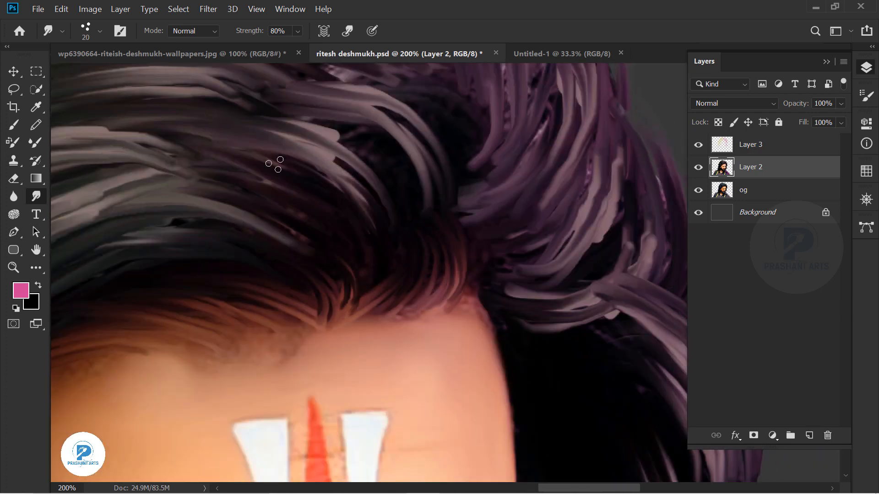
pyautogui.moveTo(198, 292); pyautogui.dragTo(335, 237)
pyautogui.moveTo(128, 389); pyautogui.dragTo(426, 203)
pyautogui.hotkey('ctrl', 'z')
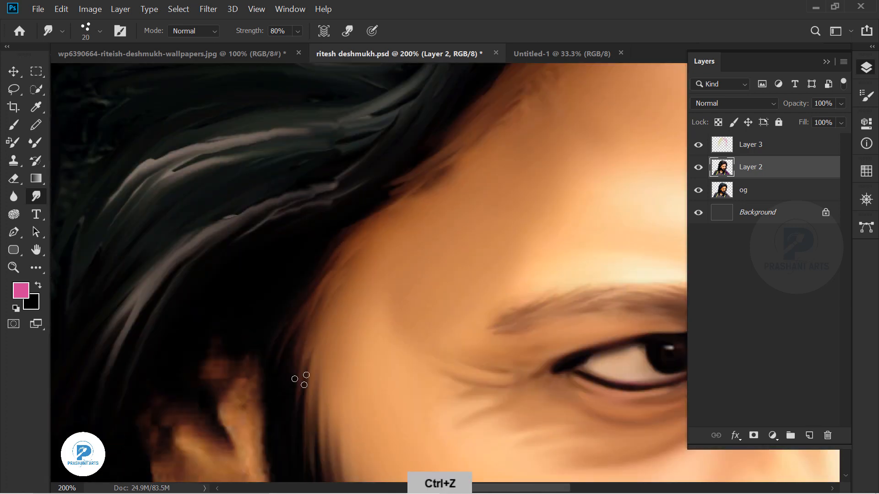
# Soften the outer hair edges with a textured 150 px smudge brush at lower strength.
pyautogui.hotkey('ctrl', '-')
pyautogui.hotkey('ctrl', '-')
pyautogui.hotkey('ctrl', '-')
pyautogui.hscroll(3, 499, 167)
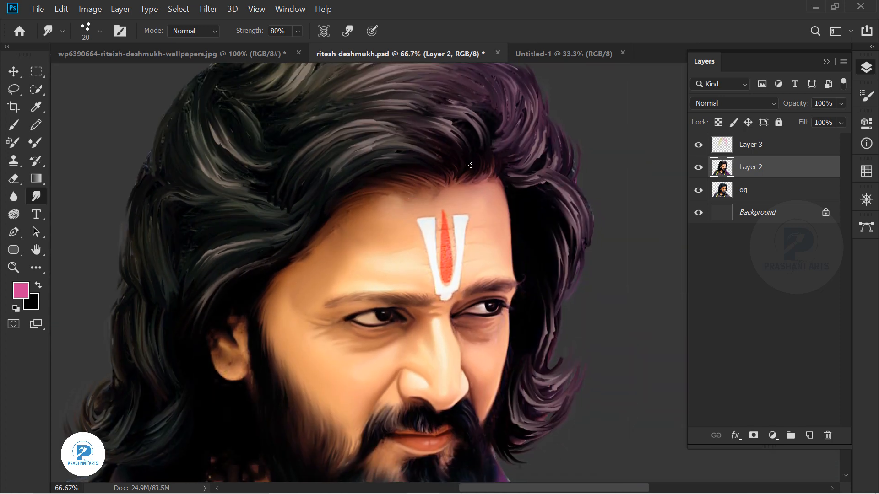
pyautogui.click(100, 31)
pyautogui.click(120, 228)
pyautogui.click(418, 42)
pyautogui.press(']')
pyautogui.press(']')
pyautogui.press(']')
pyautogui.press(']')
pyautogui.press(']')
pyautogui.press(']')
pyautogui.moveTo(292, 234); pyautogui.dragTo(235, 287)
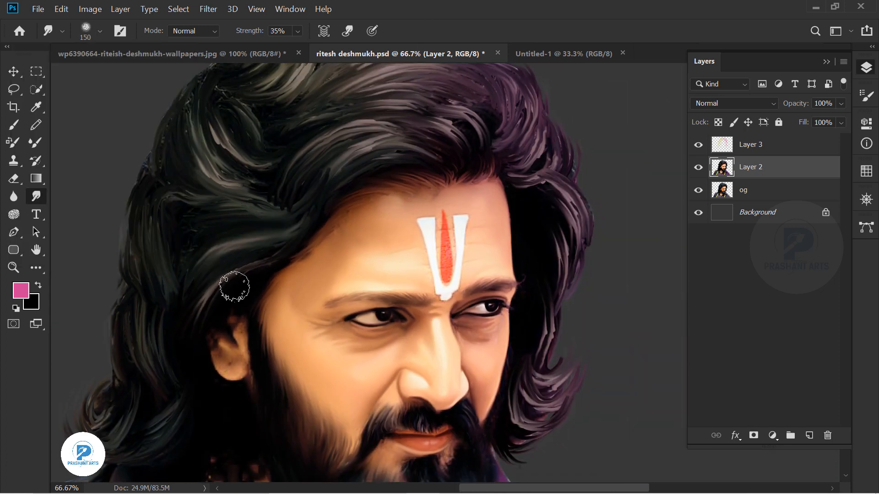
pyautogui.hotkey('ctrl', 'z')
pyautogui.press('2')
pyautogui.press('5')
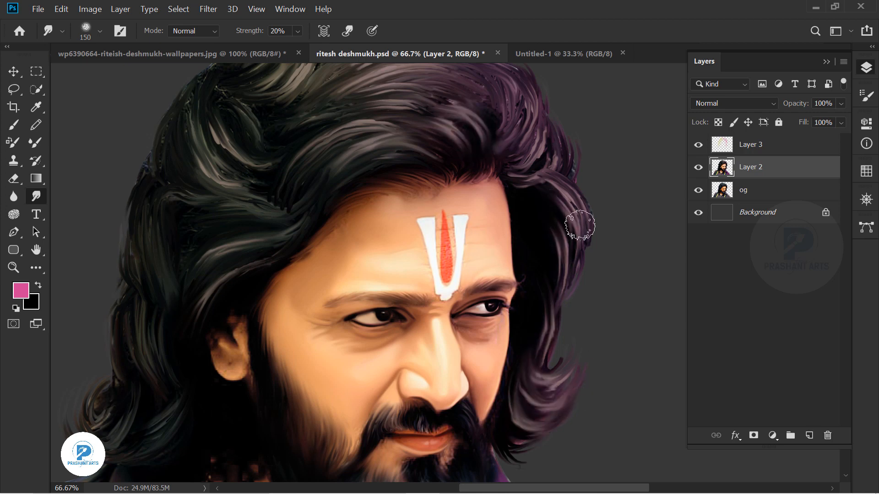
pyautogui.moveTo(275, 97); pyautogui.dragTo(373, 183)
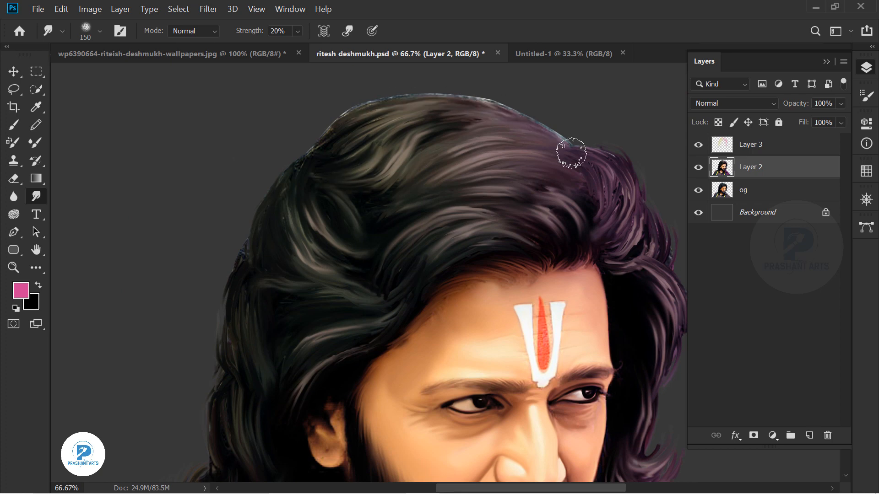
pyautogui.moveTo(215, 410); pyautogui.dragTo(315, 288)
pyautogui.moveTo(355, 227); pyautogui.dragTo(356, 158)
pyautogui.hotkey('ctrl', '-')
pyautogui.hotkey('ctrl', '-')
pyautogui.hotkey('ctrl', '=')
pyautogui.hotkey('ctrl', '=')
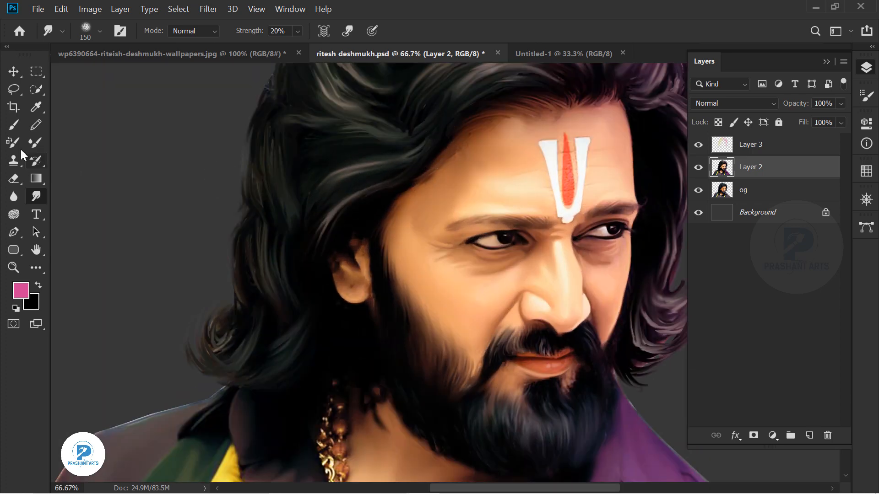
# Set up a 250 px paint brush with a near-black colour sampled from the hair.
pyautogui.click(13, 125)
pyautogui.keyDown('alt'); pyautogui.click(321, 160); pyautogui.keyUp('alt')
pyautogui.press(']')
pyautogui.press('[')
pyautogui.press('[')
pyautogui.press('[')
pyautogui.press('[')
pyautogui.press('[')
pyautogui.press('[')
pyautogui.press('[')
pyautogui.press('[')
pyautogui.press('[')
pyautogui.press('[')
pyautogui.press('[')
pyautogui.press('[')
pyautogui.moveTo(329, 193); pyautogui.dragTo(323, 249)
pyautogui.hotkey('ctrl', '-')
pyautogui.hotkey('ctrl', '-')
pyautogui.hotkey('ctrl', '-')
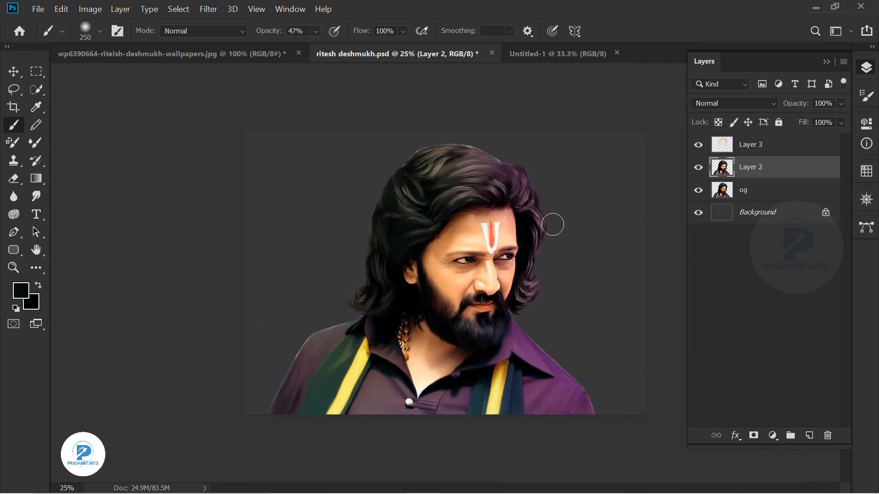
# Delete the Layer 3 colour layer and save the portrait document.
pyautogui.press('v')
pyautogui.click(744, 147)
pyautogui.click(698, 145)
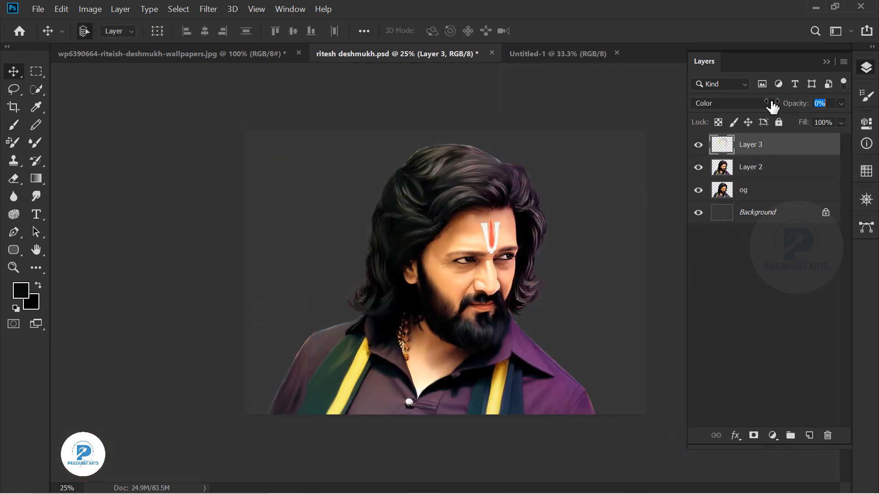
pyautogui.press('Delete')
pyautogui.hotkey('ctrl', 's')
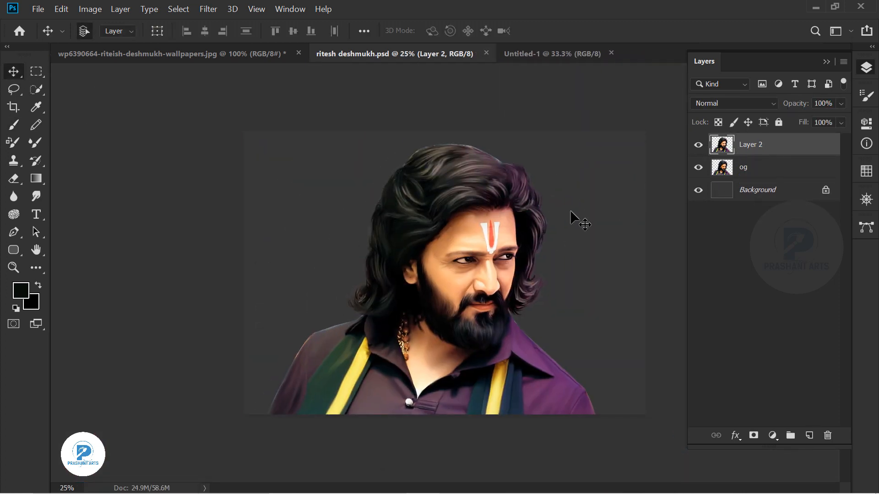
# Bring the watercolour image from Untitled-1 into the portrait, placed below the og layer.
pyautogui.click(530, 53)
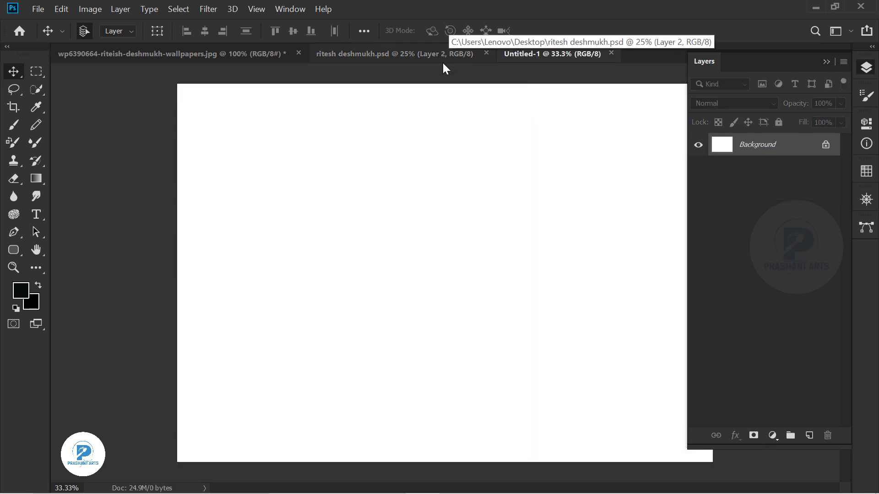
pyautogui.click(371, 61)
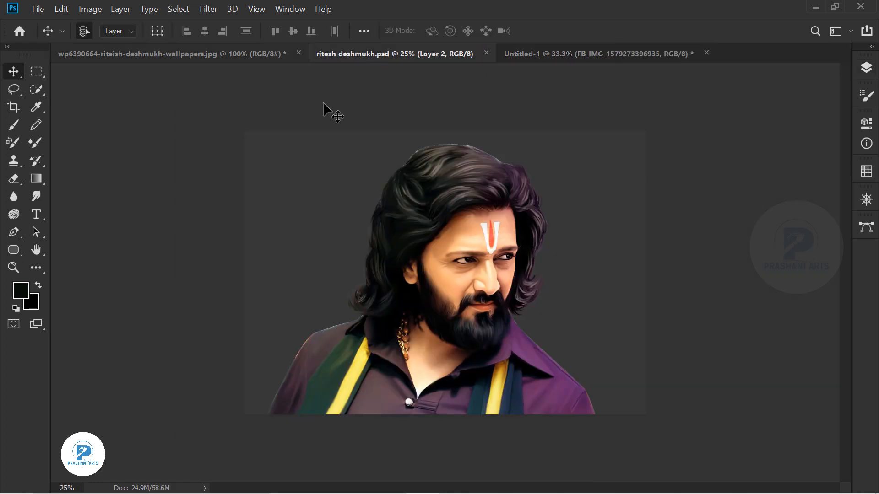
pyautogui.click(595, 54)
pyautogui.moveTo(421, 120); pyautogui.dragTo(526, 319)
pyautogui.click(866, 67)
pyautogui.moveTo(783, 146); pyautogui.dragTo(778, 201)
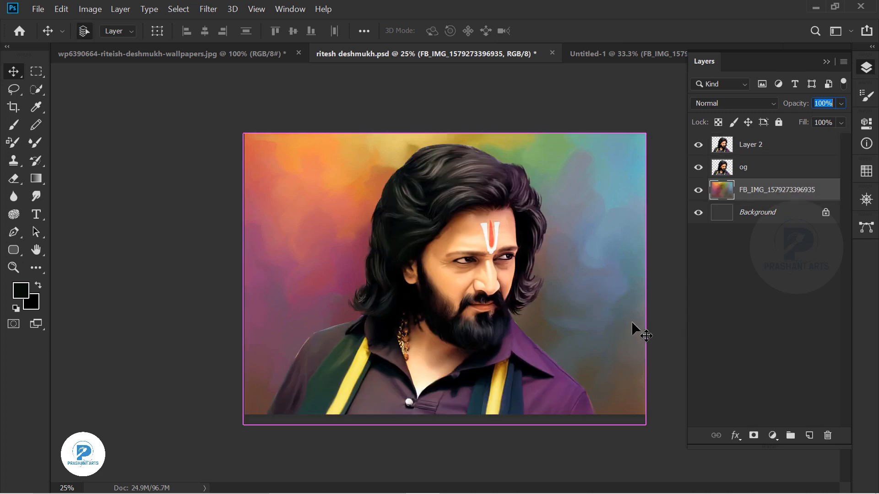
# Flip the watercolour background horizontally with Free Transform and commit it.
pyautogui.hotkey('ctrl', 't')
pyautogui.rightClick(575, 146)
pyautogui.click(643, 323)
pyautogui.rightClick(561, 282)
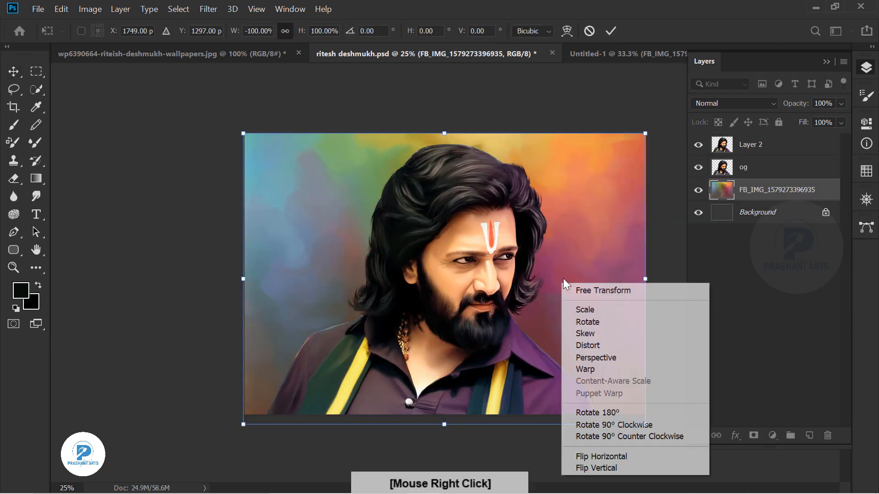
pyautogui.click(590, 449)
pyautogui.press('Return')
# Move og below the watercolour background and add an empty layer above the background.
pyautogui.click(747, 151)
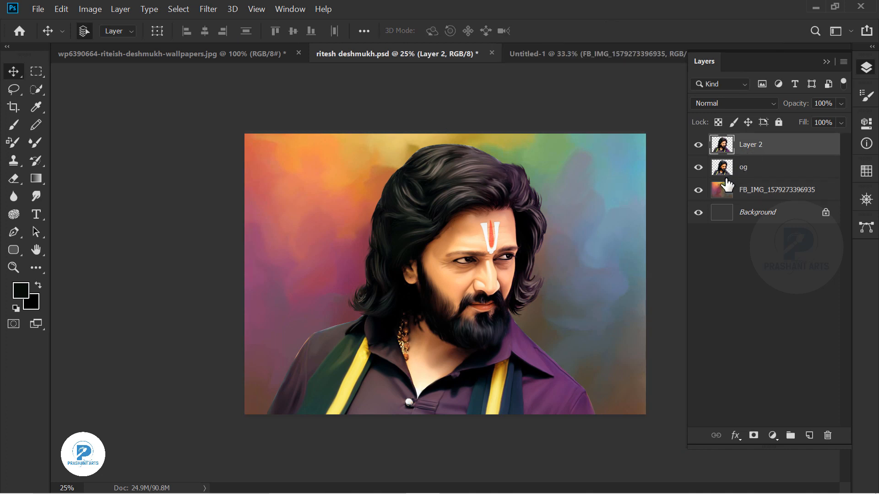
pyautogui.moveTo(754, 171); pyautogui.dragTo(755, 199)
pyautogui.click(756, 170)
pyautogui.click(809, 435)
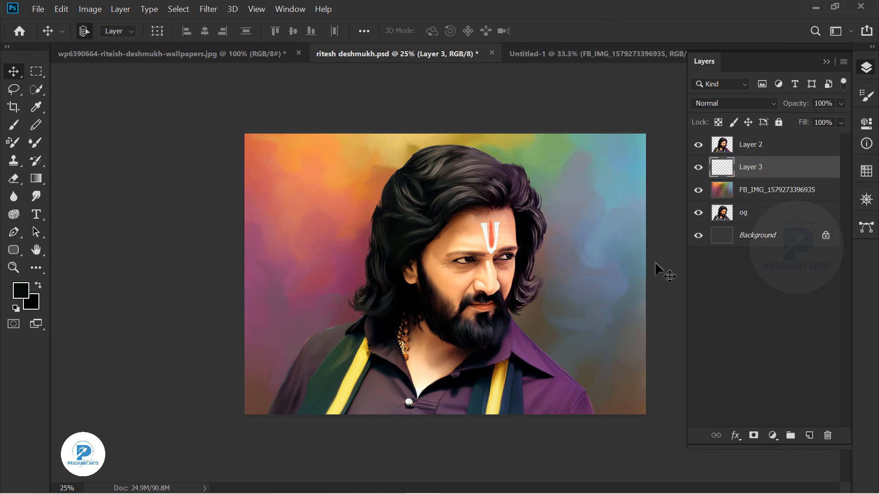
pyautogui.click(768, 195)
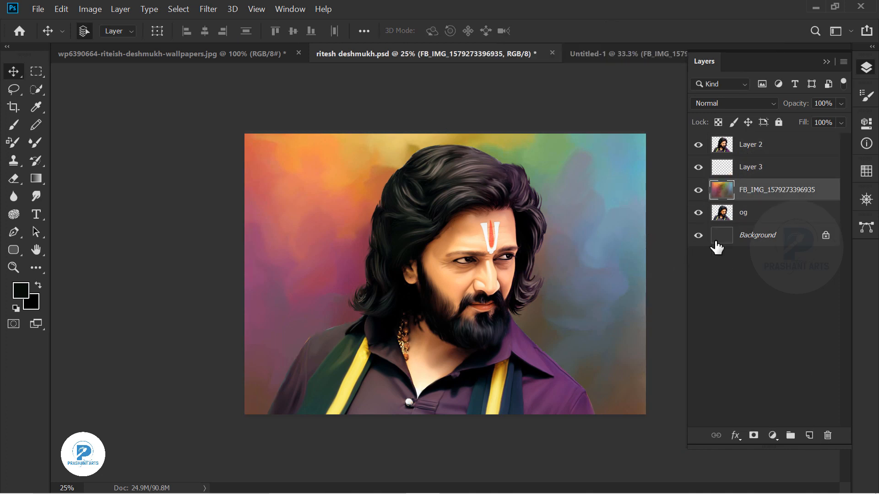
pyautogui.click(760, 148)
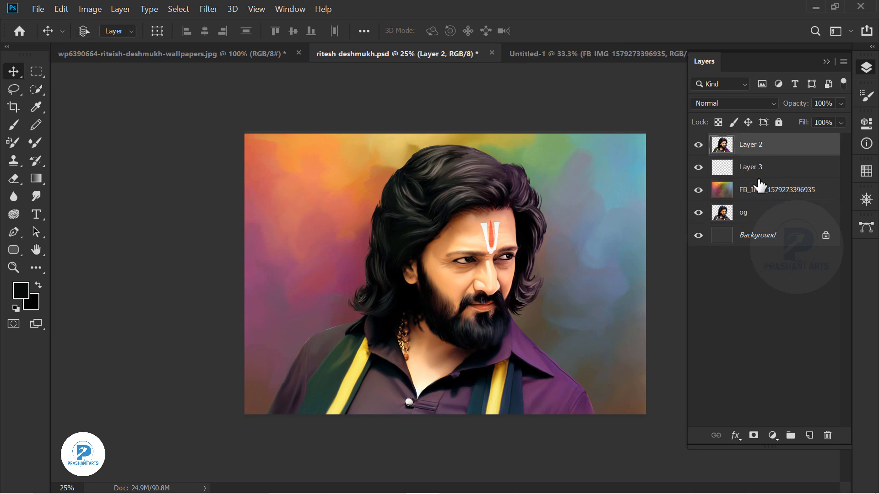
# Duplicate Layer 2 and give the copy a cyan Linear Dodge Inner Shadow.
pyautogui.hotkey('ctrl', 'j')
pyautogui.click(736, 435)
pyautogui.click(768, 344)
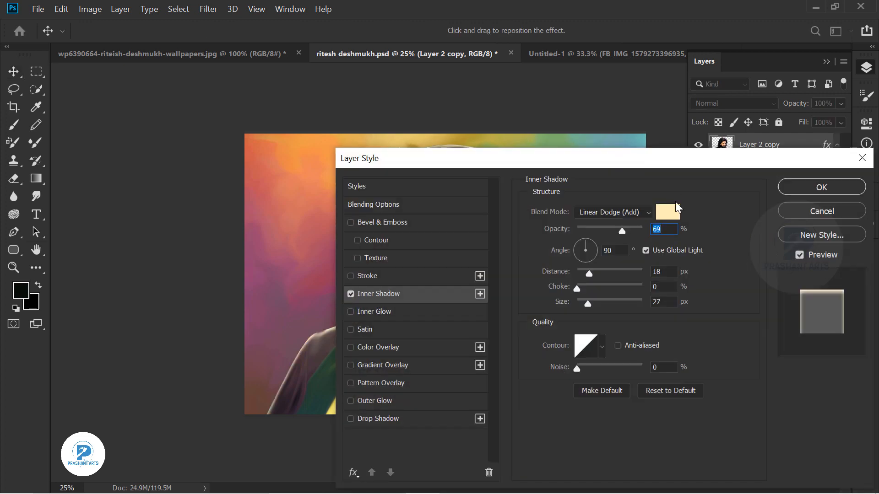
pyautogui.click(674, 207)
pyautogui.click(643, 140)
pyautogui.click(690, 215)
pyautogui.press('Return')
# Raise the cyan inner shadow to 100% opacity with a larger distance and apply it.
pyautogui.moveTo(672, 158); pyautogui.dragTo(259, 174)
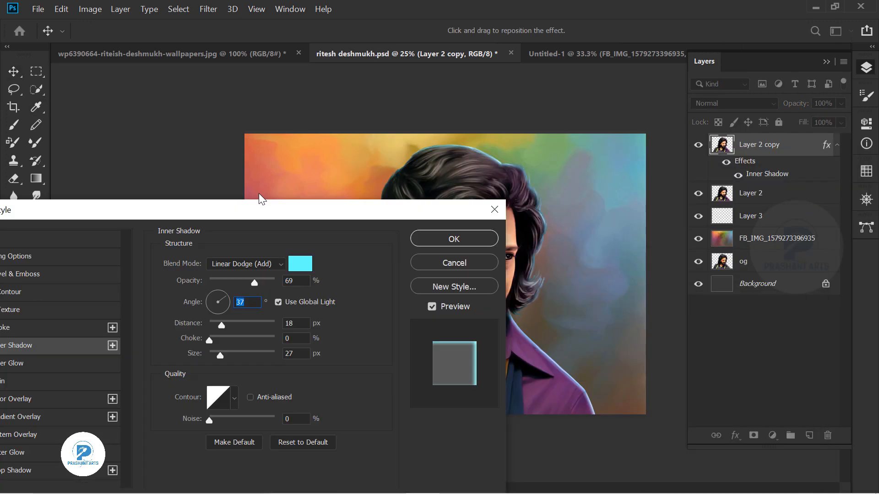
pyautogui.moveTo(207, 248); pyautogui.dragTo(230, 247)
pyautogui.moveTo(183, 290); pyautogui.dragTo(166, 320)
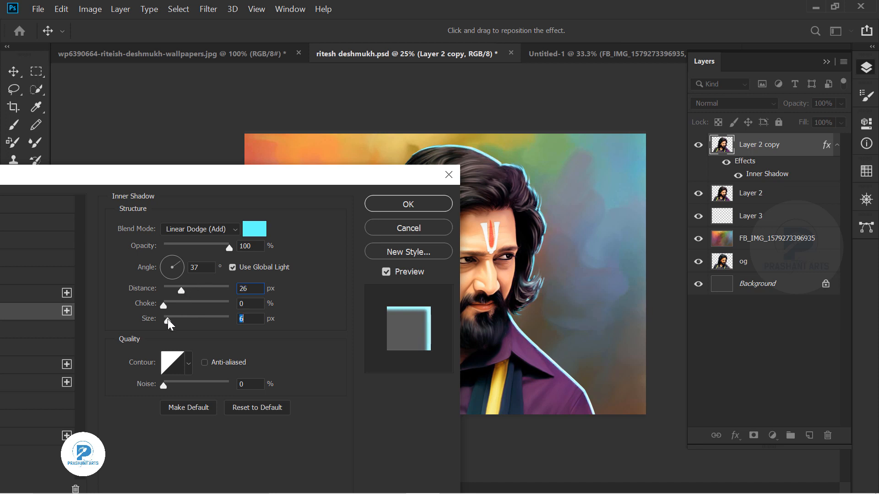
pyautogui.click(390, 206)
# Merge the rim-light copy with a new empty layer above Layer 2.
pyautogui.click(755, 194)
pyautogui.hotkey('ctrl', 'shift', 'alt', 'n')
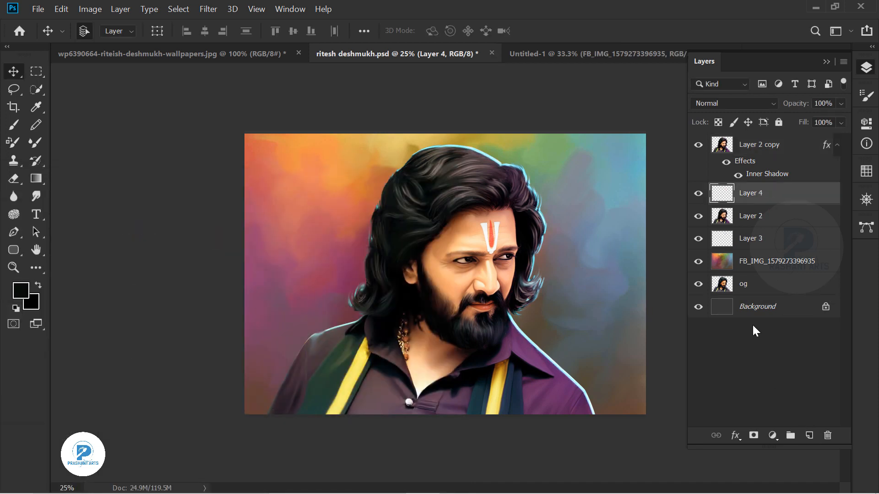
pyautogui.hotkey('alt', ']')
pyautogui.hotkey('ctrl', 'e')
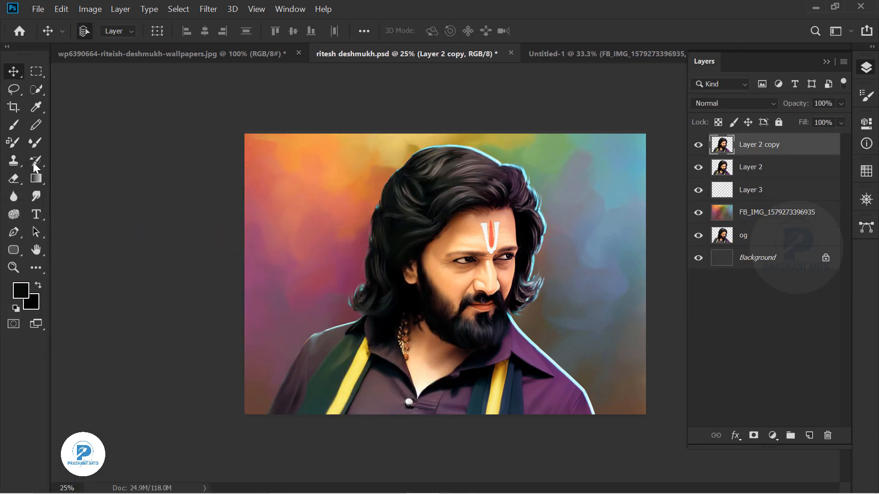
pyautogui.click(14, 179)
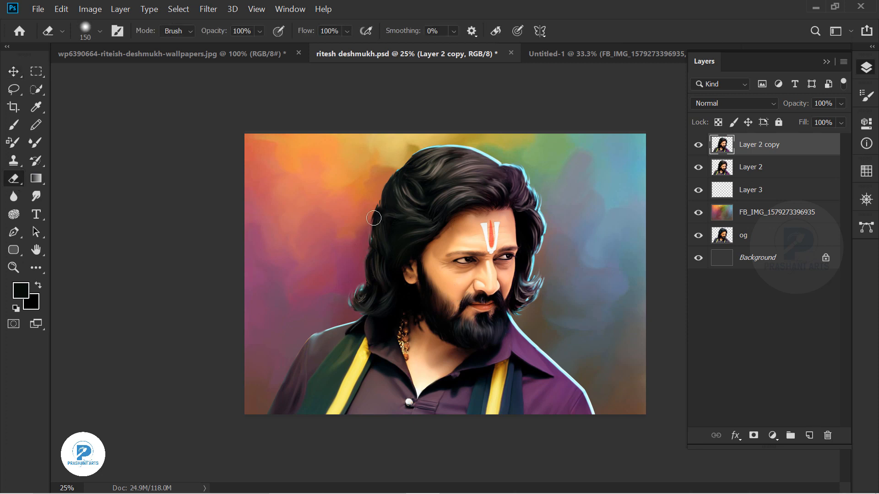
# Alt-drag a copy of Layer 2 below the watercolour background and merge the rim light into Layer 2.
pyautogui.click(765, 173)
pyautogui.moveTo(765, 173); pyautogui.dragTo(746, 231)
pyautogui.click(756, 152)
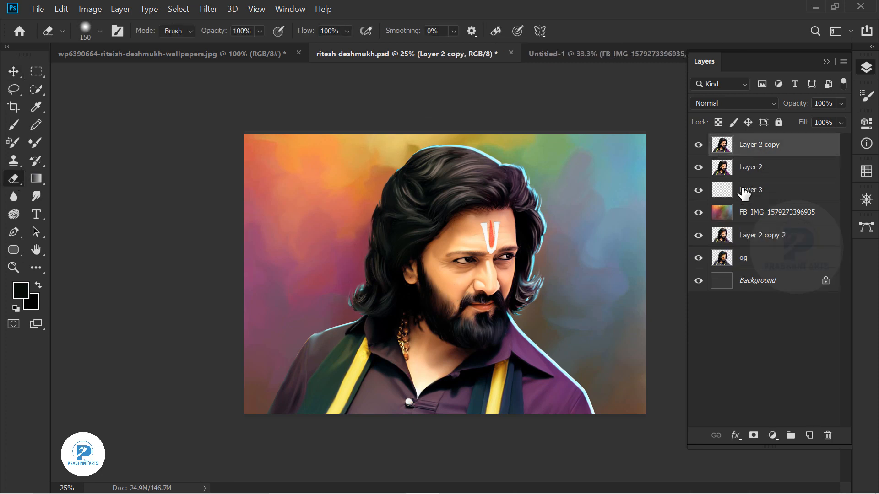
pyautogui.hotkey('ctrl', 'e')
# Choose the Smudge tool with a speckled 20 px brush.
pyautogui.click(37, 196)
pyautogui.click(99, 32)
pyautogui.doubleClick(78, 131)
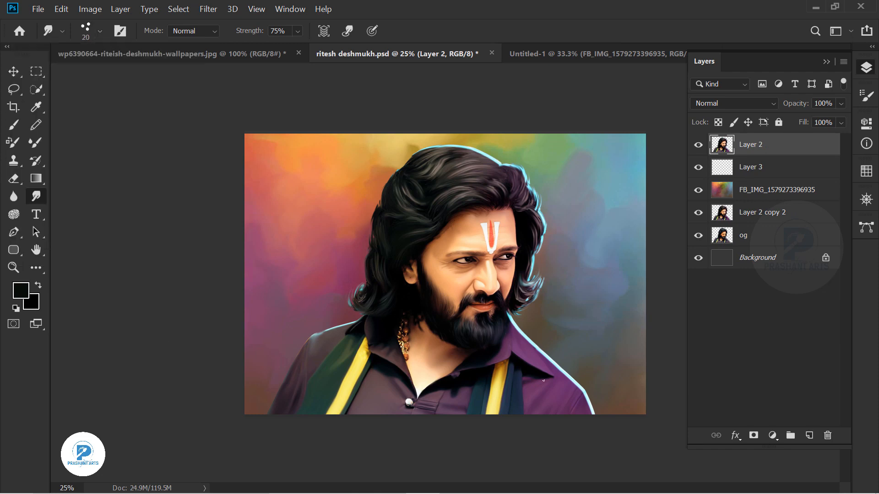
# Zoom to 200% on the top of the hair and raise smudge strength to 85%.
pyautogui.hotkey('ctrl', '1')
pyautogui.moveTo(543, 237); pyautogui.dragTo(410, 369)
pyautogui.hotkey('ctrl', '+')
pyautogui.press('8')
pyautogui.press('5')
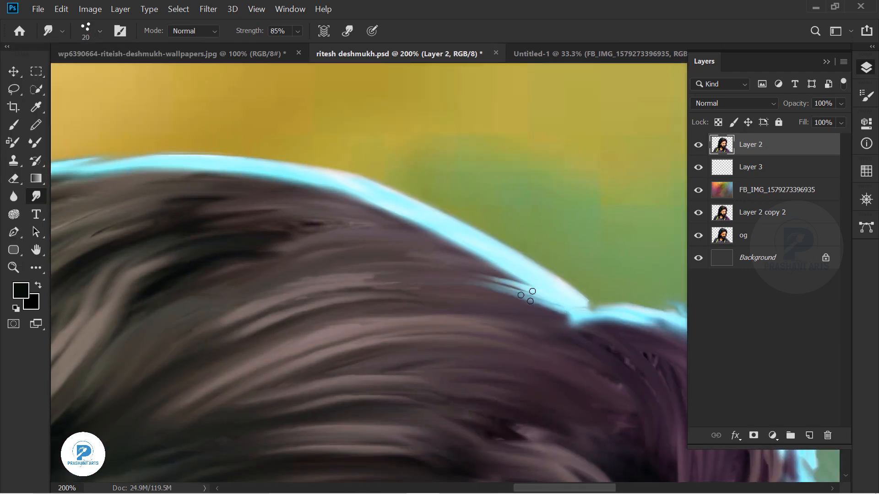
pyautogui.moveTo(269, 218)
pyautogui.mouseDown()
pyautogui.moveTo(259, 320)
pyautogui.moveTo(151, 343)
pyautogui.mouseUp()
# Smudge cyan rim-light strands into the top edge of the hair.
pyautogui.moveTo(361, 293); pyautogui.dragTo(261, 322)
pyautogui.moveTo(490, 300); pyautogui.dragTo(348, 332)
pyautogui.moveTo(595, 338)
pyautogui.mouseDown()
pyautogui.moveTo(384, 292)
pyautogui.moveTo(247, 295)
pyautogui.mouseUp()
pyautogui.moveTo(435, 316); pyautogui.dragTo(275, 316)
pyautogui.moveTo(485, 343); pyautogui.dragTo(311, 339)
pyautogui.moveTo(514, 405); pyautogui.dragTo(249, 332)
pyautogui.moveTo(389, 313)
pyautogui.mouseDown()
pyautogui.moveTo(439, 335)
pyautogui.moveTo(517, 405)
pyautogui.mouseUp()
# Redo the last stroke and keep pulling cyan strands into the lower hair edge.
pyautogui.hotkey('ctrl', 'z')
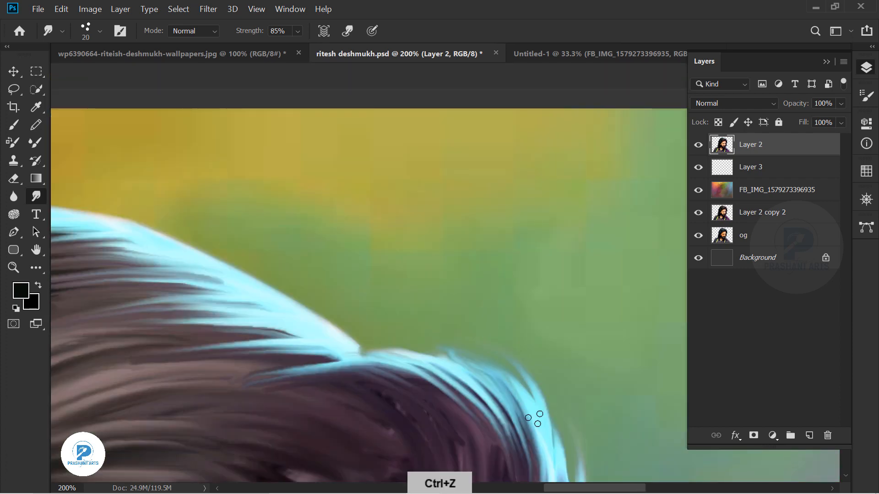
pyautogui.moveTo(458, 341); pyautogui.dragTo(533, 395)
pyautogui.moveTo(412, 359); pyautogui.dragTo(250, 387)
pyautogui.moveTo(544, 466); pyautogui.dragTo(432, 272)
pyautogui.moveTo(483, 316); pyautogui.dragTo(430, 414)
pyautogui.moveTo(398, 238); pyautogui.dragTo(407, 370)
pyautogui.moveTo(407, 339); pyautogui.dragTo(379, 409)
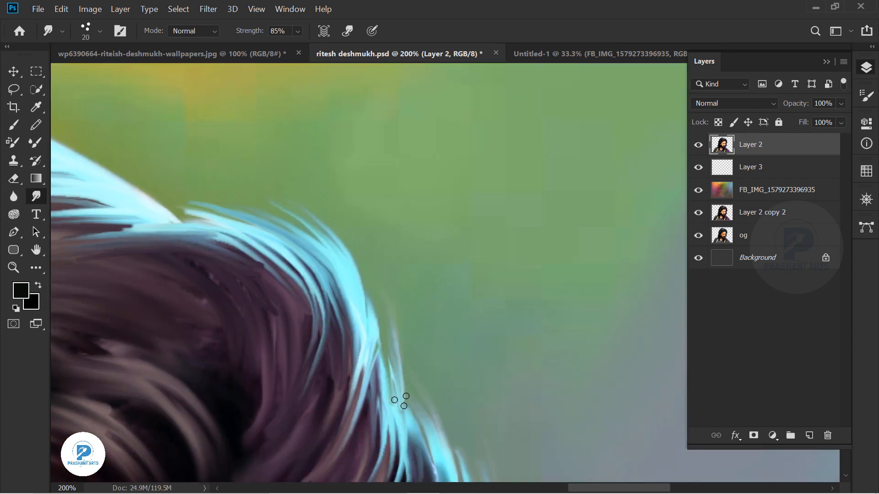
pyautogui.moveTo(439, 412); pyautogui.dragTo(343, 260)
pyautogui.moveTo(380, 299); pyautogui.dragTo(314, 386)
# Blend cyan strands into the hair beside the forehead and the eye.
pyautogui.moveTo(435, 439); pyautogui.dragTo(408, 187)
pyautogui.moveTo(389, 238); pyautogui.dragTo(451, 307)
pyautogui.moveTo(467, 284); pyautogui.dragTo(462, 373)
pyautogui.moveTo(440, 293); pyautogui.dragTo(439, 412)
pyautogui.moveTo(445, 386); pyautogui.dragTo(441, 249)
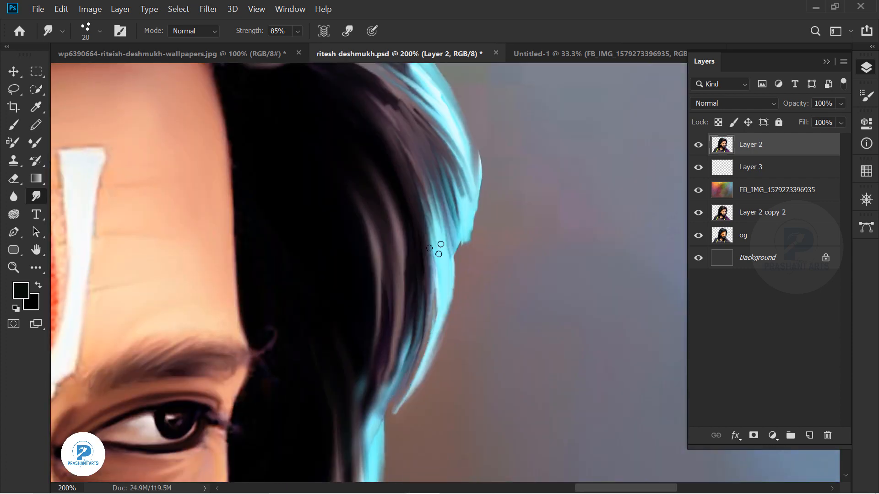
pyautogui.moveTo(473, 215); pyautogui.dragTo(444, 334)
pyautogui.moveTo(444, 256); pyautogui.dragTo(394, 412)
pyautogui.moveTo(462, 242); pyautogui.dragTo(457, 343)
pyautogui.moveTo(403, 402)
pyautogui.mouseDown()
pyautogui.moveTo(457, 264)
pyautogui.moveTo(403, 426)
pyautogui.mouseUp()
pyautogui.moveTo(411, 411); pyautogui.dragTo(418, 309)
pyautogui.moveTo(391, 206); pyautogui.dragTo(382, 371)
pyautogui.hotkey('ctrl', 'z')
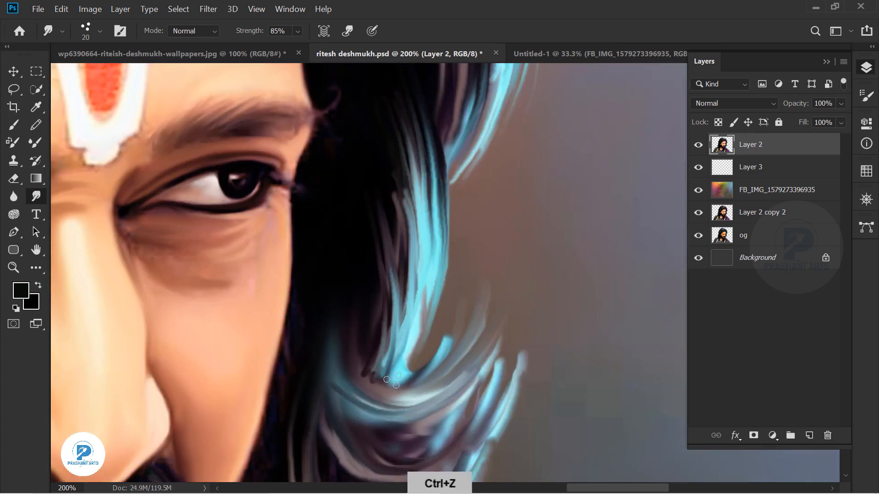
pyautogui.moveTo(343, 334); pyautogui.dragTo(500, 284)
pyautogui.moveTo(341, 270); pyautogui.dragTo(457, 393)
# Zoom out to 50%, enlarge the smudge brush to 35 and try smudging the right hair tips.
pyautogui.hotkey('ctrl', '-')
pyautogui.hotkey('ctrl', '-')
pyautogui.hotkey('ctrl', '-')
pyautogui.hotkey('ctrl', '-')
pyautogui.hotkey('ctrl', '=')
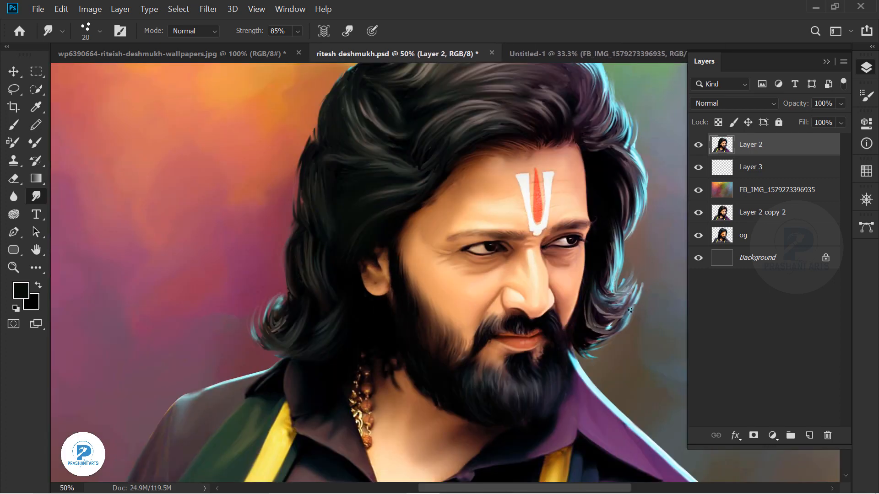
pyautogui.moveTo(632, 291); pyautogui.dragTo(551, 309)
pyautogui.press(']')
pyautogui.press(']')
pyautogui.press(']')
pyautogui.moveTo(549, 305); pyautogui.dragTo(533, 342)
pyautogui.hotkey('ctrl', 'z')
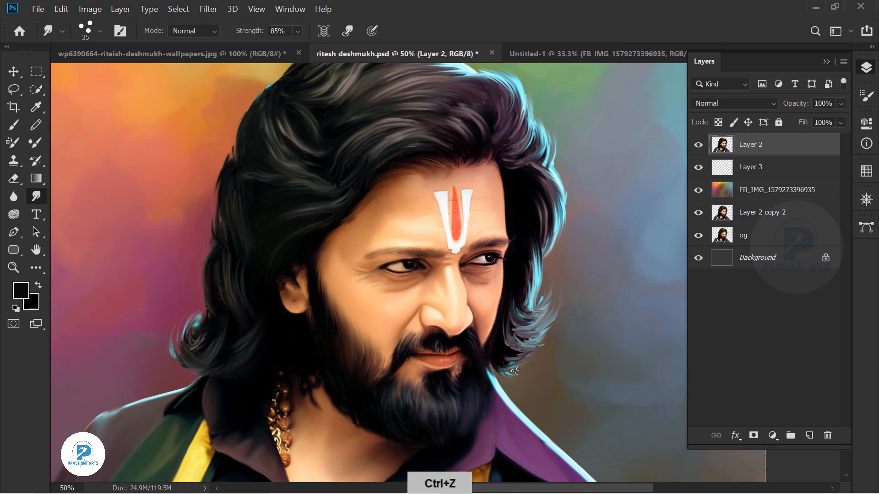
pyautogui.scroll(3, 274, 189)
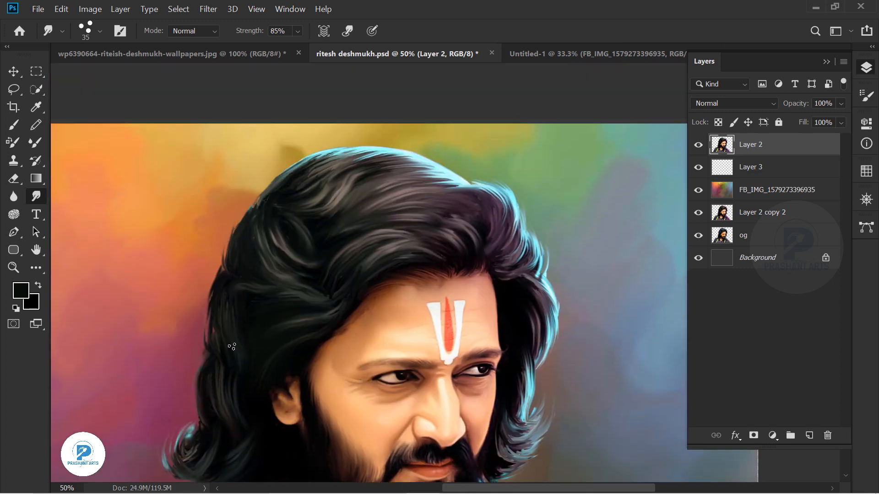
pyautogui.scroll(-3, 197, 334)
pyautogui.hotkey('ctrl', '-')
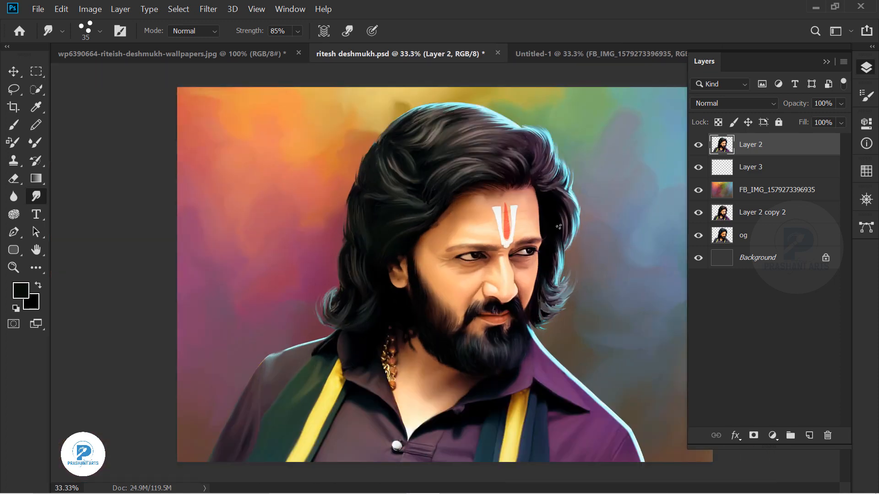
# Set a 600px smudge brush at 14% and test smudging the background beside the hair.
pyautogui.click(100, 31)
pyautogui.click(105, 220)
pyautogui.moveTo(359, 149); pyautogui.dragTo(342, 176)
pyautogui.hotkey('ctrl', 'z')
pyautogui.moveTo(262, 37); pyautogui.dragTo(241, 37)
pyautogui.hotkey('ctrl', 'z')
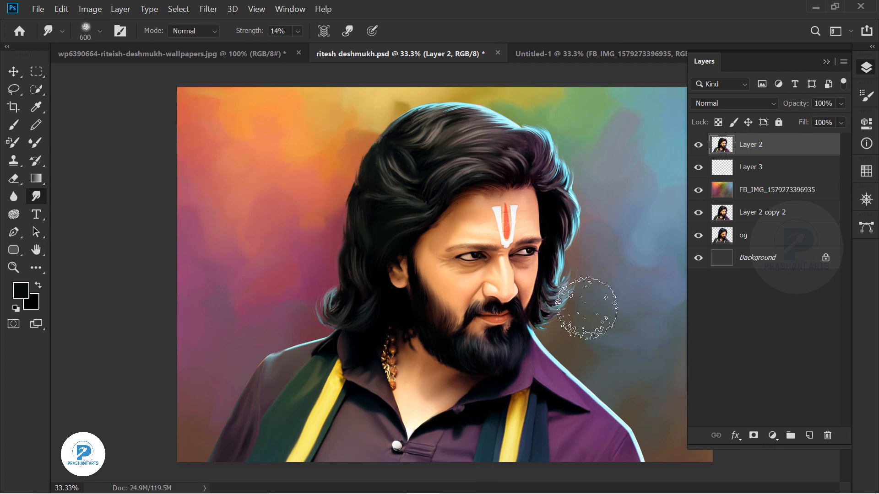
# Duplicate Layer 2, mask and paint away parts of it, then merge it into Layer 2 copy 3.
pyautogui.hotkey('ctrl', '-')
pyautogui.moveTo(749, 216); pyautogui.dragTo(749, 155)
pyautogui.click(750, 148)
pyautogui.click(754, 436)
pyautogui.press('b')
pyautogui.moveTo(514, 322); pyautogui.dragTo(531, 339)
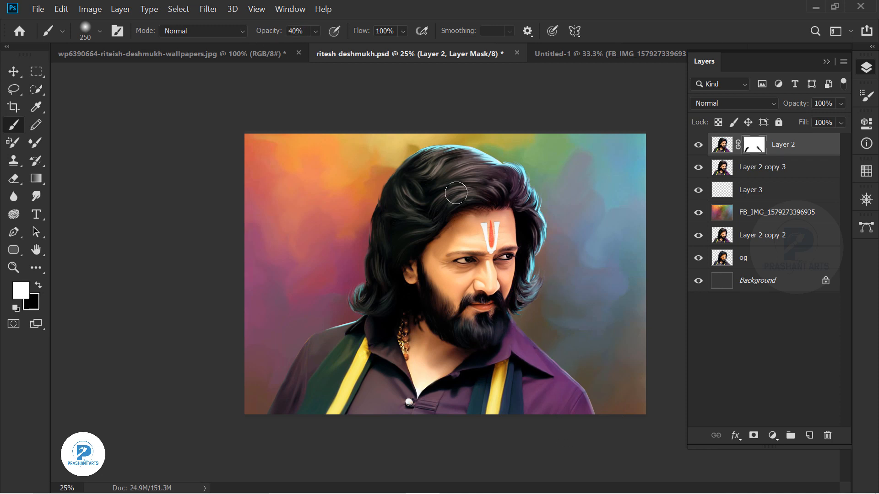
pyautogui.click(768, 145)
pyautogui.hotkey('ctrl', 'e')
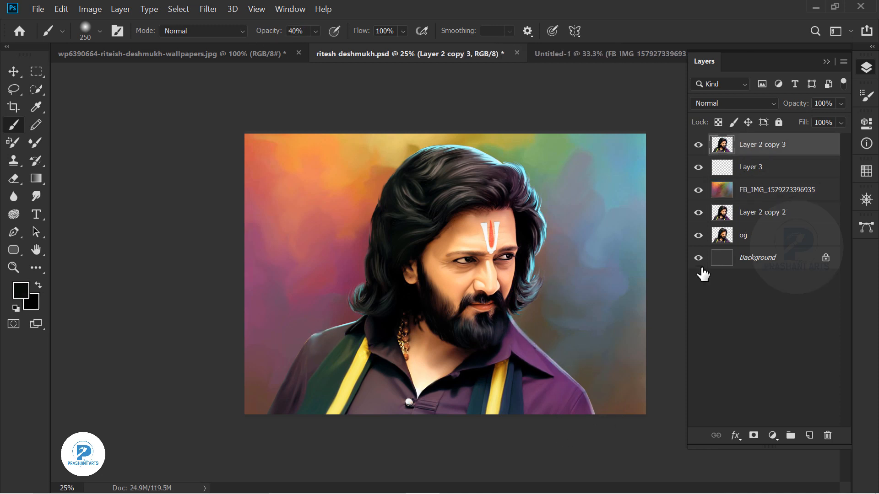
# On Layer 3 at 33.33% zoom, draw thin hair strands along the left hair edge.
pyautogui.click(755, 167)
pyautogui.hotkey('ctrl', '+')
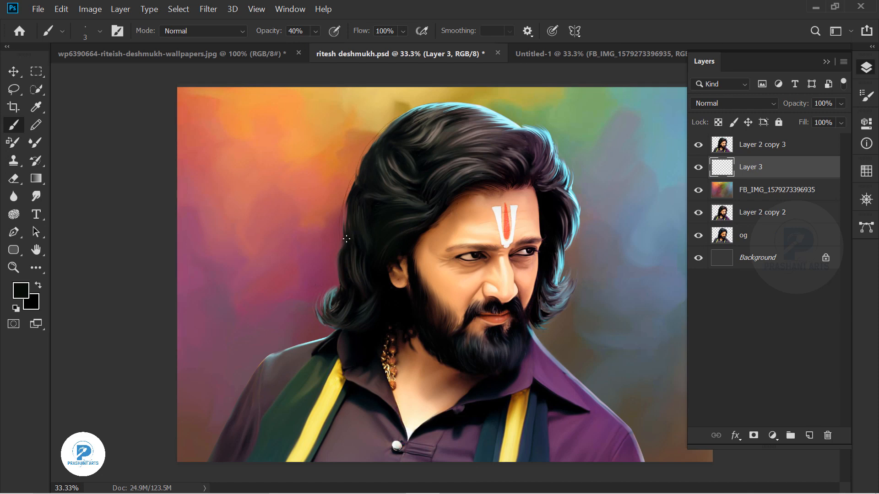
pyautogui.hotkey('ctrl', '2')
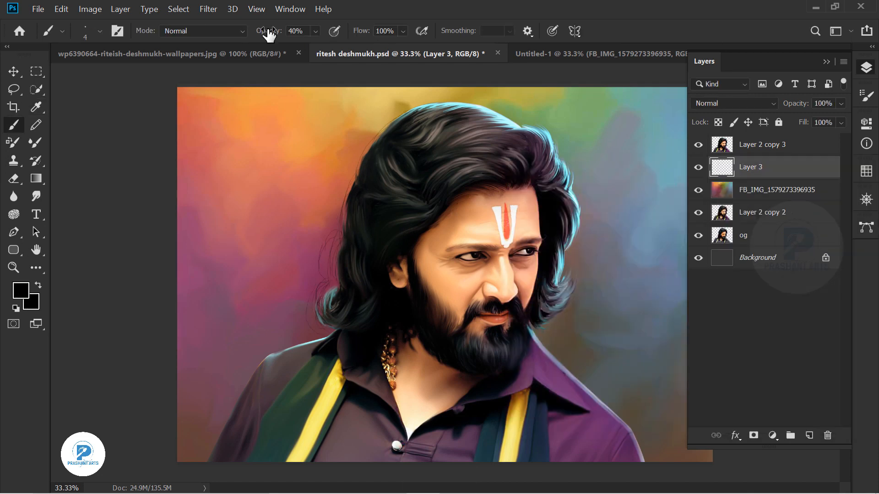
pyautogui.moveTo(268, 35); pyautogui.dragTo(273, 35)
pyautogui.moveTo(322, 287); pyautogui.dragTo(312, 315)
pyautogui.hotkey('ctrl', 'z')
pyautogui.hotkey('ctrl', 'z')
pyautogui.moveTo(388, 128); pyautogui.dragTo(364, 154)
pyautogui.hotkey('ctrl', 'z')
pyautogui.moveTo(408, 110); pyautogui.dragTo(364, 150)
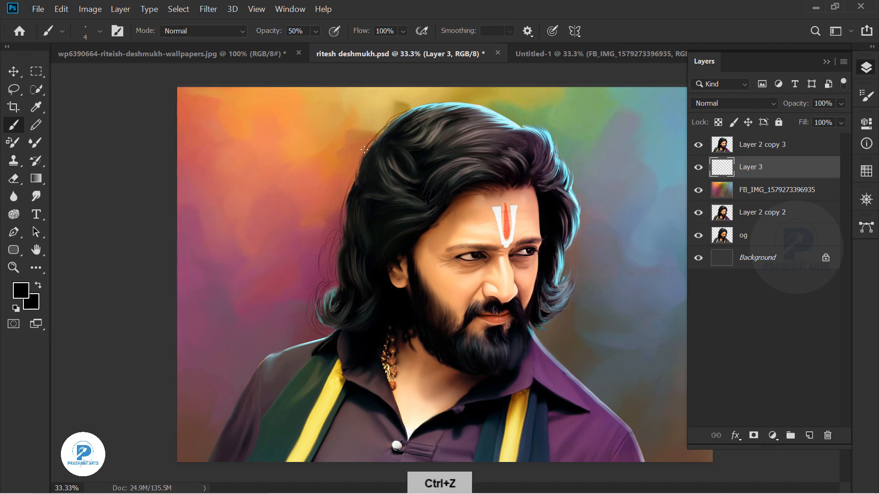
# Pick a light colour and a 3px brush and draw strands along the right hair edge.
pyautogui.hotkey('ctrl', '2')
pyautogui.press('[')
pyautogui.moveTo(565, 248); pyautogui.dragTo(562, 278)
pyautogui.moveTo(577, 261); pyautogui.dragTo(575, 292)
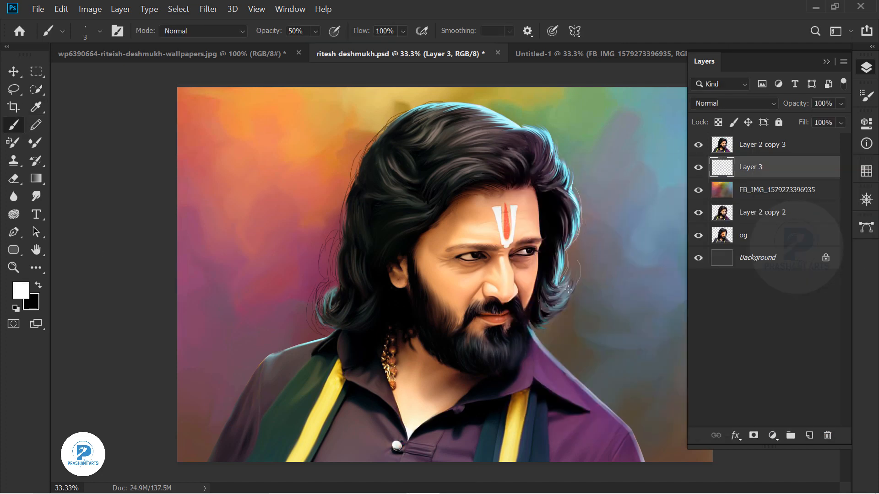
pyautogui.hotkey('ctrl', 'z')
pyautogui.moveTo(541, 329); pyautogui.dragTo(566, 317)
pyautogui.hotkey('ctrl', 'z')
# Add light strands along the top and upper-right hair and around the lower-left curl.
pyautogui.moveTo(506, 111); pyautogui.dragTo(534, 123)
pyautogui.hotkey('ctrl', 'z')
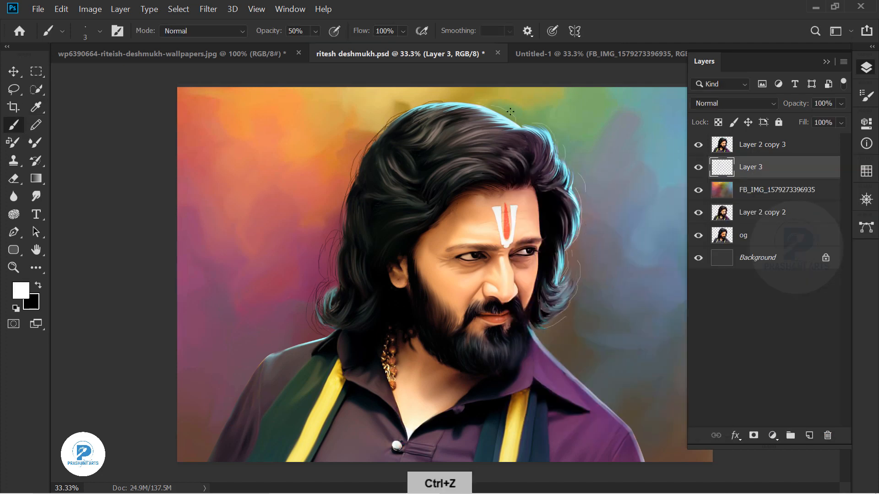
pyautogui.moveTo(448, 101); pyautogui.dragTo(486, 105)
pyautogui.moveTo(559, 128); pyautogui.dragTo(568, 136)
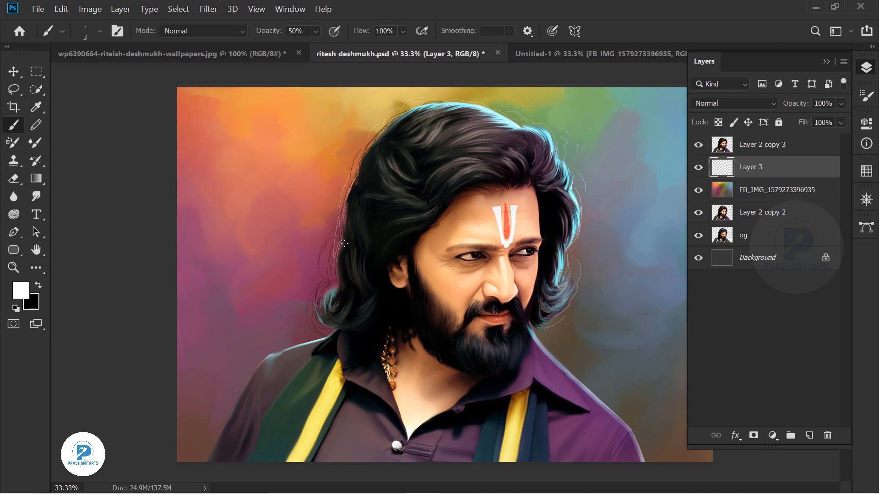
pyautogui.hotkey('ctrl', 'z')
pyautogui.moveTo(329, 281); pyautogui.dragTo(311, 307)
pyautogui.moveTo(328, 328); pyautogui.dragTo(304, 296)
# Create a new Layer 4 on top and draw light flyaway strands over the top hair at 50%.
pyautogui.hotkey('alt', ']')
pyautogui.hotkey('ctrl', 'shift', 'alt', 'n')
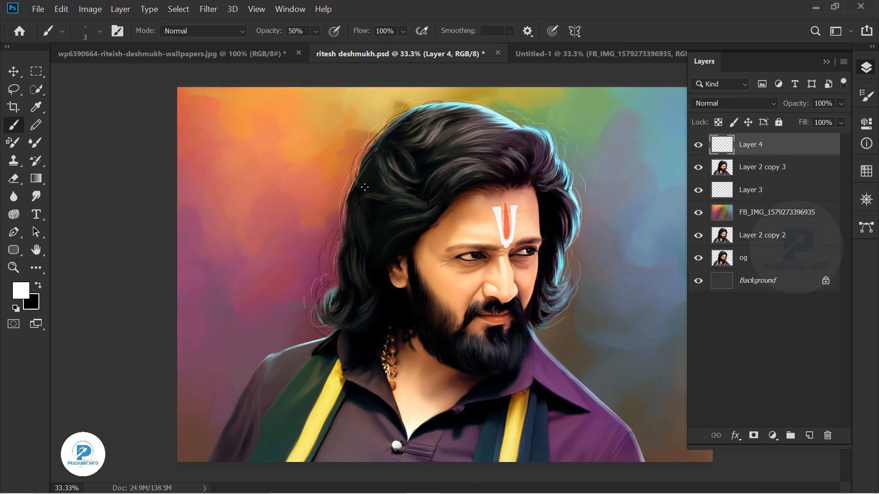
pyautogui.hotkey('ctrl', '+')
pyautogui.moveTo(500, 179); pyautogui.dragTo(444, 319)
pyautogui.moveTo(408, 217); pyautogui.dragTo(453, 200)
pyautogui.moveTo(416, 209); pyautogui.dragTo(437, 195)
pyautogui.moveTo(386, 188); pyautogui.dragTo(370, 214)
pyautogui.moveTo(371, 211)
pyautogui.mouseDown()
pyautogui.moveTo(345, 221)
pyautogui.moveTo(322, 258)
pyautogui.mouseUp()
pyautogui.moveTo(289, 298); pyautogui.dragTo(331, 305)
pyautogui.hotkey('ctrl', 'z')
pyautogui.moveTo(366, 331)
pyautogui.mouseDown()
pyautogui.moveTo(331, 350)
pyautogui.moveTo(319, 342)
pyautogui.mouseUp()
pyautogui.moveTo(328, 356)
pyautogui.mouseDown()
pyautogui.moveTo(308, 370)
pyautogui.moveTo(349, 289)
pyautogui.mouseUp()
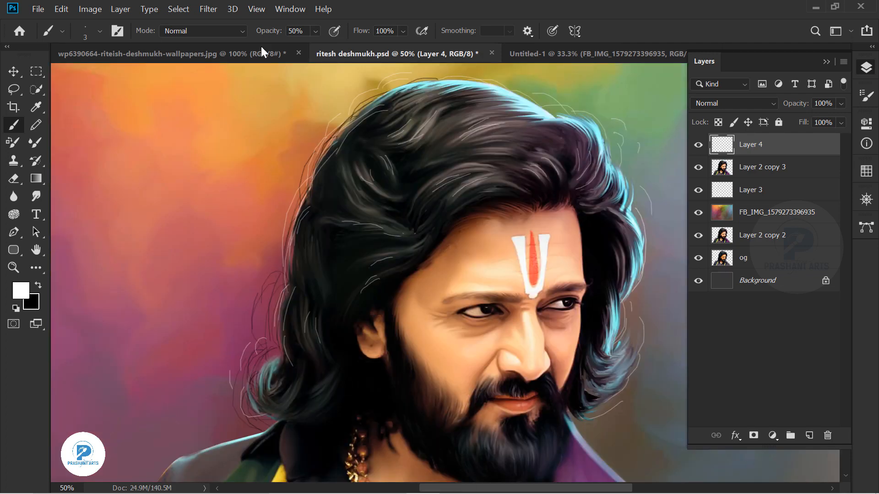
# Soften the strands with a 1.4 px Gaussian Blur, then paint more strands on Layer 3.
pyautogui.press('l')
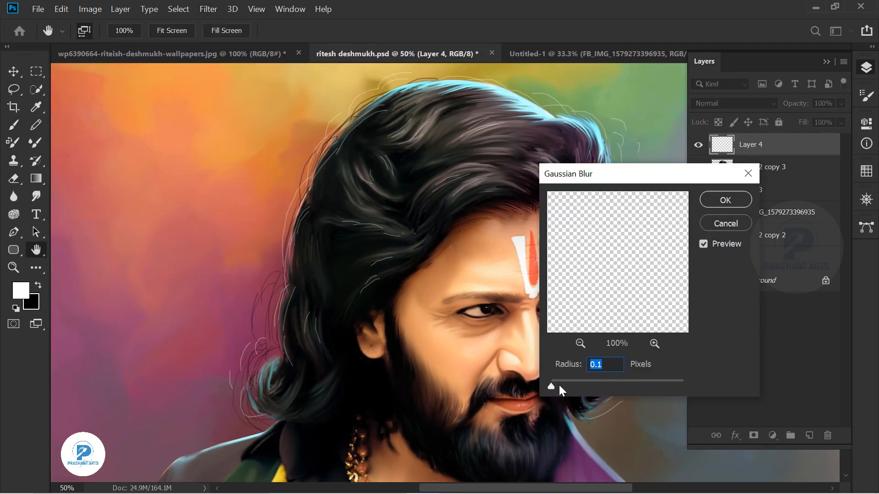
pyautogui.moveTo(558, 385)
pyautogui.mouseDown()
pyautogui.moveTo(573, 378)
pyautogui.moveTo(558, 379)
pyautogui.mouseUp()
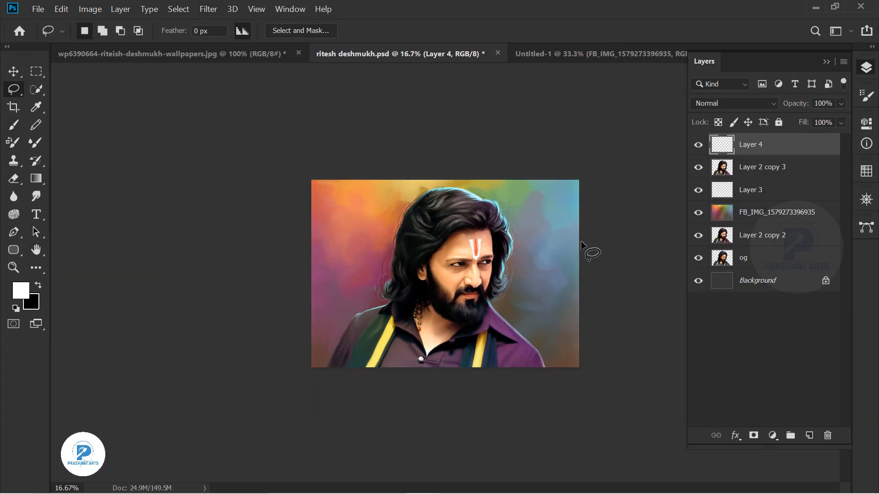
pyautogui.hotkey('ctrl', '+')
pyautogui.hotkey('ctrl', '+')
pyautogui.hotkey('ctrl', '+')
pyautogui.click(751, 190)
pyautogui.click(14, 125)
pyautogui.click(39, 285)
pyautogui.moveTo(296, 112); pyautogui.dragTo(280, 137)
pyautogui.hotkey('ctrl', '-')
pyautogui.hotkey('ctrl', '-')
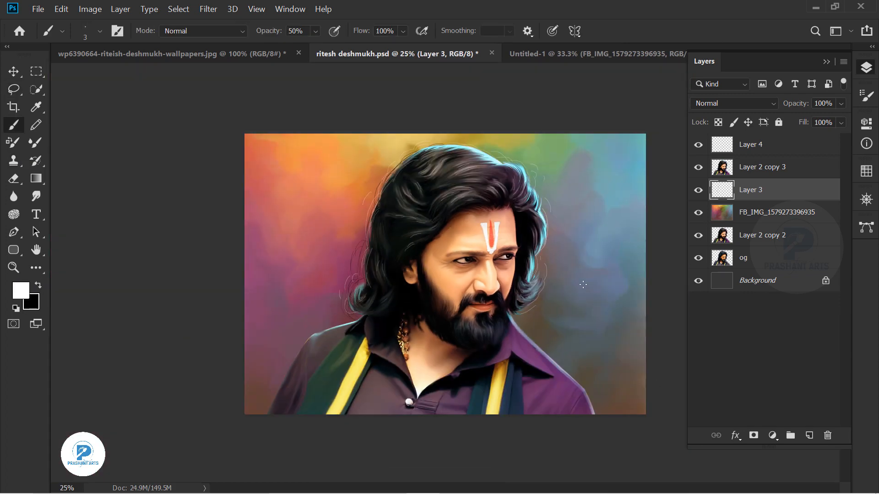
# Set Layer 5 to Color blend mode and tint the hair cyan inside the figure selection.
pyautogui.click(809, 435)
pyautogui.click(770, 105)
pyautogui.click(699, 252)
pyautogui.press(']')
pyautogui.press(']')
pyautogui.press(']')
pyautogui.press(']')
pyautogui.press(']')
pyautogui.press(']')
pyautogui.press(']')
pyautogui.press(']')
pyautogui.press(']')
pyautogui.press(']')
pyautogui.press(']')
pyautogui.press(']')
pyautogui.press(']')
pyautogui.press(']')
pyautogui.press(']')
pyautogui.press(']')
pyautogui.press(']')
pyautogui.press(']')
pyautogui.press(']')
pyautogui.press(']')
pyautogui.click(20, 290)
pyautogui.click(765, 188)
pyautogui.keyDown('ctrl'); pyautogui.click(721, 190); pyautogui.keyUp('ctrl')
pyautogui.moveTo(555, 175); pyautogui.dragTo(523, 168)
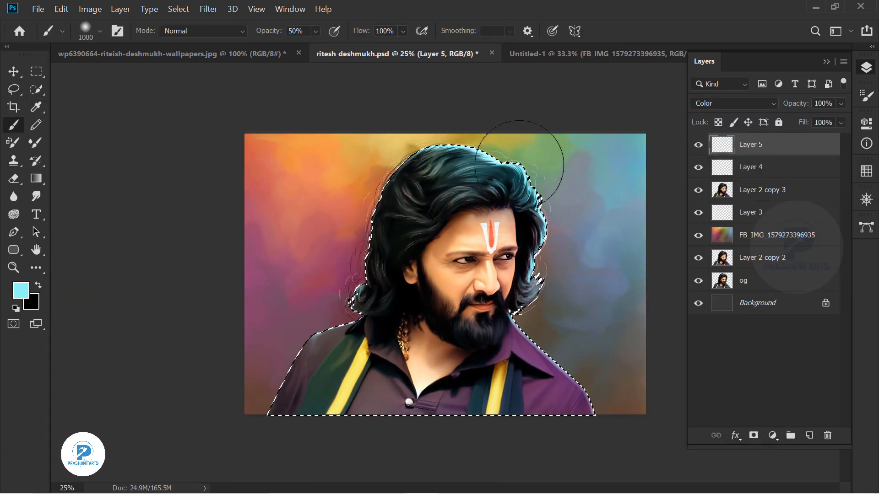
pyautogui.moveTo(795, 105); pyautogui.dragTo(767, 107)
# Paint a faint green tint over the hair at reduced Layer 5 opacity.
pyautogui.click(21, 291)
pyautogui.moveTo(715, 290); pyautogui.dragTo(715, 329)
pyautogui.click(673, 221)
pyautogui.click(826, 196)
pyautogui.moveTo(406, 191); pyautogui.dragTo(354, 275)
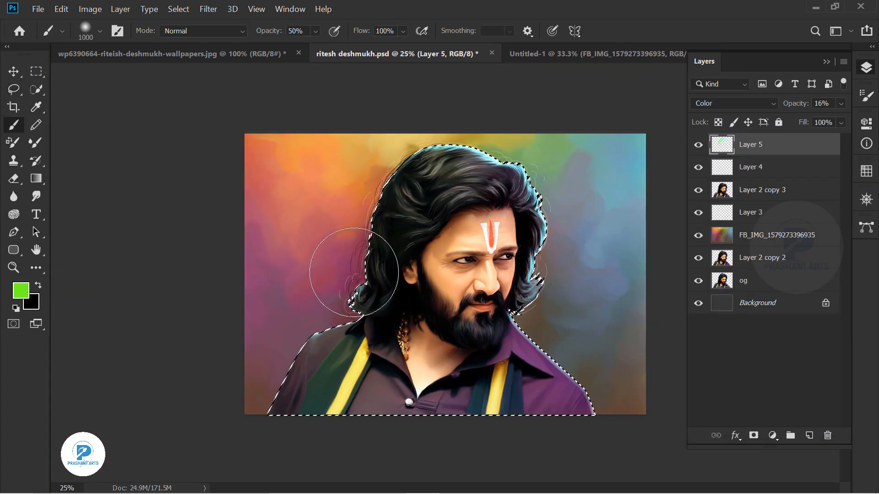
pyautogui.hotkey('ctrl', 'z')
pyautogui.moveTo(275, 32); pyautogui.dragTo(264, 32)
pyautogui.moveTo(405, 191); pyautogui.dragTo(389, 298)
pyautogui.moveTo(793, 106); pyautogui.dragTo(788, 105)
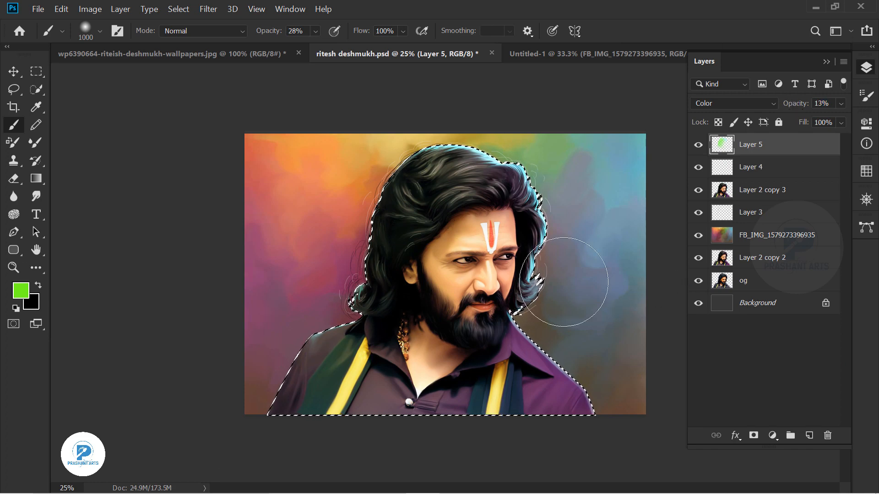
# Move Layer 5 below Layer 4 and try merging it down, then undo the merge.
pyautogui.moveTo(779, 146); pyautogui.dragTo(773, 178)
pyautogui.hotkey('ctrl', 'e')
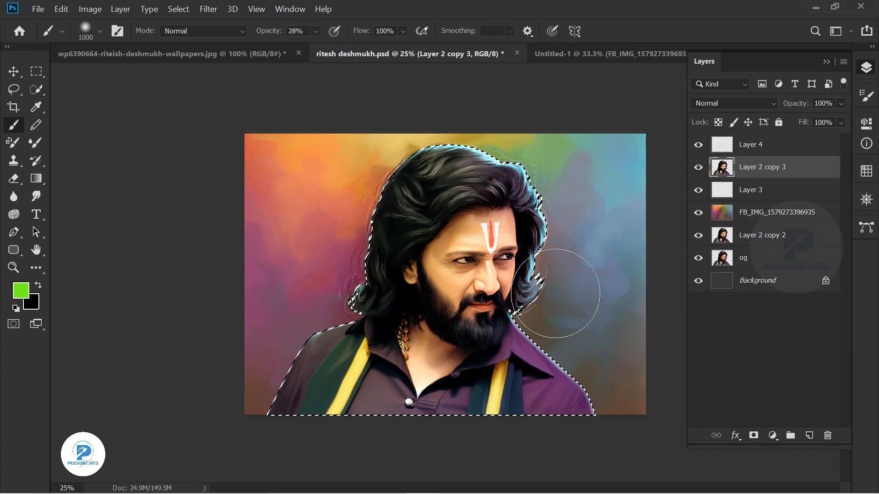
pyautogui.hotkey('ctrl', 'd')
pyautogui.hotkey('ctrl', 'z')
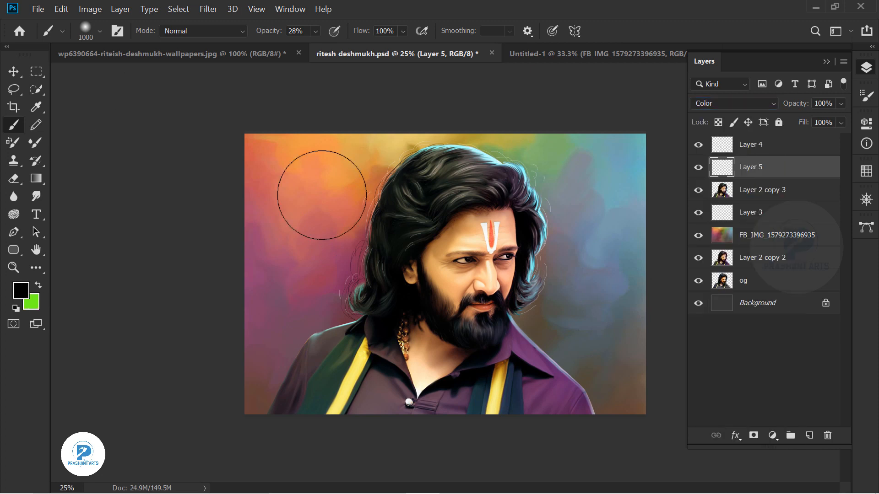
# Paint darker hair shading on new Layer 6 with a 500 px brush, placed on top at 90% opacity.
pyautogui.click(721, 186)
pyautogui.click(809, 435)
pyautogui.press('[')
pyautogui.press('[')
pyautogui.press('[')
pyautogui.press('[')
pyautogui.press('[')
pyautogui.moveTo(449, 181)
pyautogui.mouseDown()
pyautogui.moveTo(411, 236)
pyautogui.moveTo(443, 179)
pyautogui.mouseUp()
pyautogui.moveTo(774, 190); pyautogui.dragTo(780, 136)
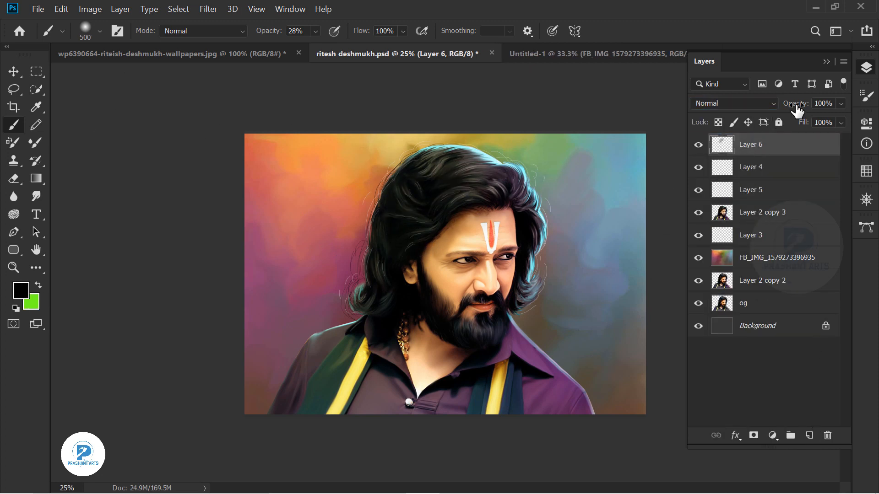
pyautogui.press('v')
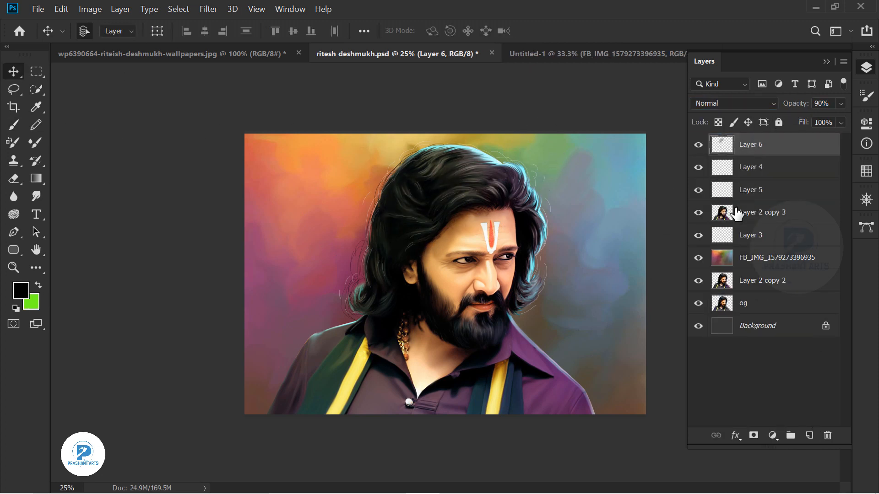
pyautogui.click(708, 241)
pyautogui.press('i')
pyautogui.press('b')
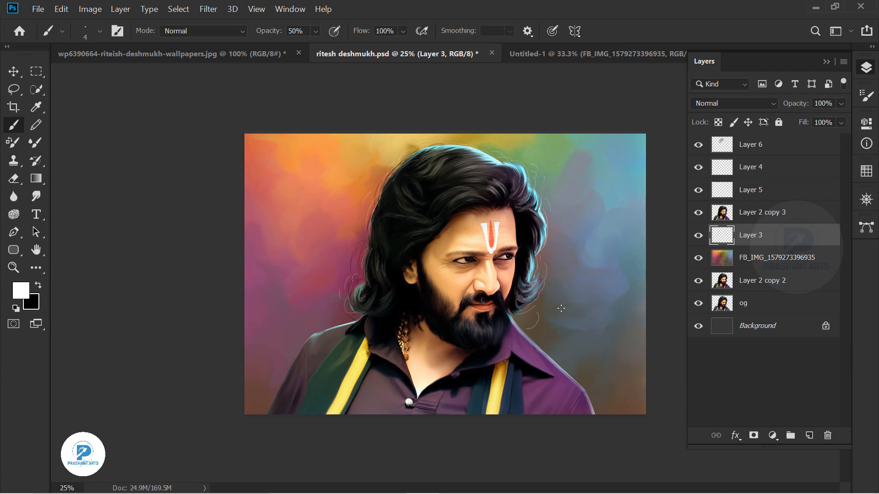
pyautogui.hotkey('ctrl', '+')
pyautogui.hotkey('ctrl', '+')
pyautogui.hotkey('ctrl', '+')
pyautogui.hotkey('ctrl', '+')
pyautogui.hotkey('ctrl', '+')
# Group the top painting layers into Group 1 and the lower layers into Group 2.
pyautogui.click(752, 145)
pyautogui.keyDown('shift'); pyautogui.click(751, 195); pyautogui.keyUp('shift')
pyautogui.hotkey('ctrl', 'g')
pyautogui.click(778, 209)
pyautogui.keyDown('shift'); pyautogui.click(804, 276); pyautogui.keyUp('shift')
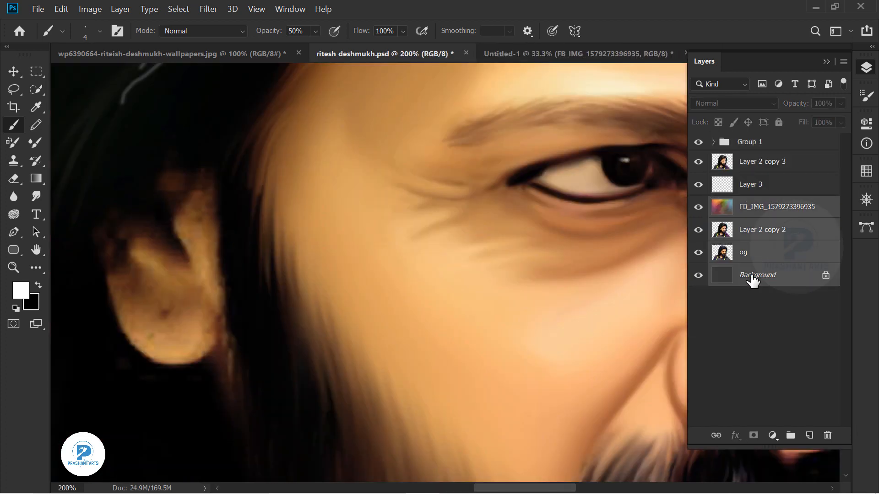
pyautogui.click(825, 275)
pyautogui.click(778, 206)
pyautogui.keyDown('shift'); pyautogui.click(778, 275); pyautogui.keyUp('shift')
pyautogui.hotkey('ctrl', 'g')
# Add a new layer above Group 1 and pick a light cyan colour.
pyautogui.click(774, 142)
pyautogui.click(809, 435)
pyautogui.hotkey('ctrl', '+')
pyautogui.hotkey('ctrl', '+')
pyautogui.click(36, 196)
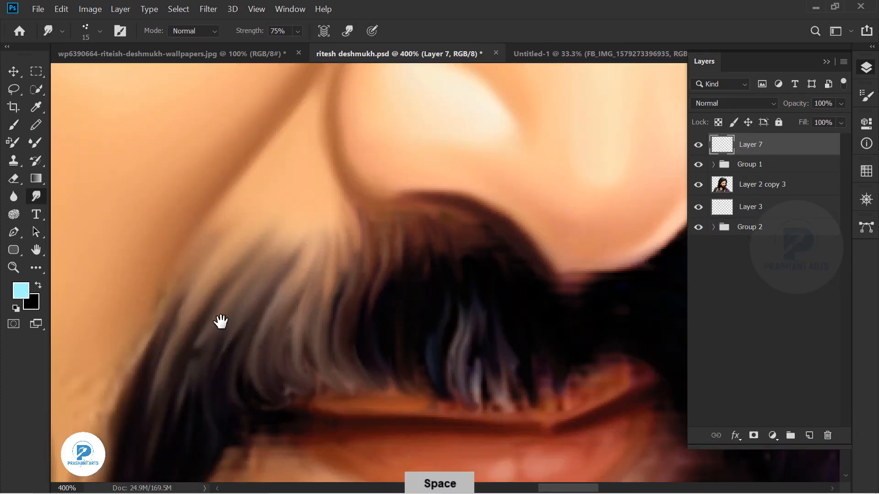
# Smudge cyan strands across the left and centre of the moustache.
pyautogui.moveTo(274, 285); pyautogui.dragTo(290, 230)
pyautogui.moveTo(301, 270); pyautogui.dragTo(326, 210)
pyautogui.moveTo(330, 275); pyautogui.dragTo(341, 214)
pyautogui.moveTo(369, 300); pyautogui.dragTo(357, 201)
pyautogui.moveTo(402, 293); pyautogui.dragTo(388, 211)
pyautogui.moveTo(439, 298); pyautogui.dragTo(417, 224)
pyautogui.moveTo(203, 337); pyautogui.dragTo(219, 272)
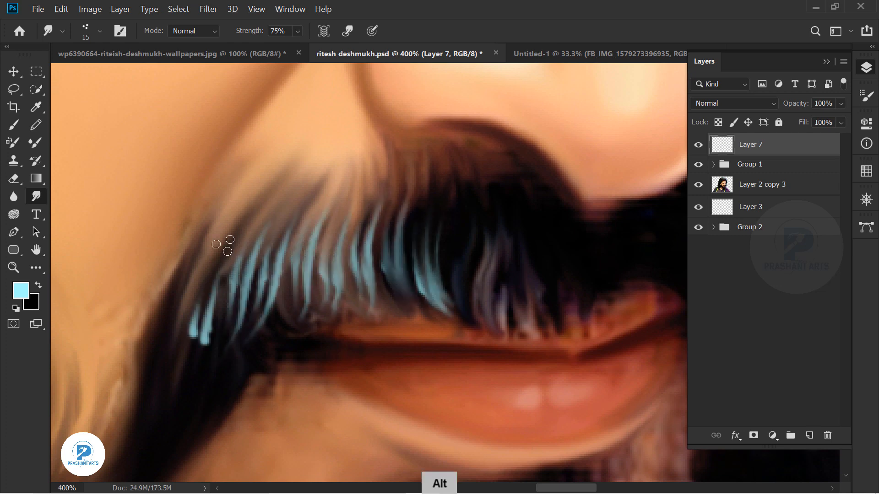
pyautogui.moveTo(183, 389); pyautogui.dragTo(341, 206)
pyautogui.moveTo(332, 215)
pyautogui.mouseDown()
pyautogui.moveTo(305, 274)
pyautogui.moveTo(288, 279)
pyautogui.mouseUp()
pyautogui.hotkey('ctrl', '-')
pyautogui.hotkey('ctrl', '-')
pyautogui.hotkey('ctrl', '-')
pyautogui.hotkey('ctrl', '-')
pyautogui.hotkey('ctrl', '-')
pyautogui.hotkey('ctrl', '+')
pyautogui.hotkey('ctrl', '+')
pyautogui.hotkey('ctrl', '+')
pyautogui.hotkey('ctrl', '+')
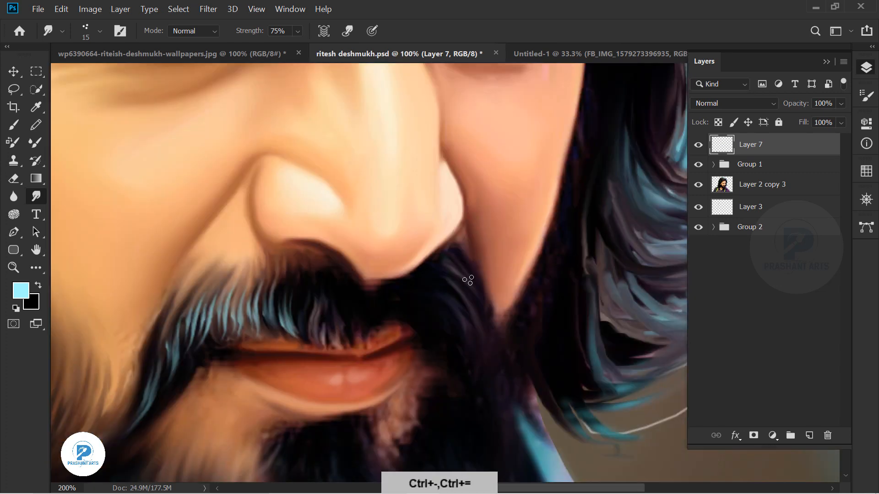
# Smudge cyan strands into the right side of the moustache.
pyautogui.moveTo(440, 307); pyautogui.dragTo(477, 364)
pyautogui.moveTo(471, 306); pyautogui.dragTo(489, 352)
pyautogui.moveTo(454, 321); pyautogui.dragTo(479, 376)
pyautogui.moveTo(438, 297); pyautogui.dragTo(471, 357)
pyautogui.moveTo(420, 283); pyautogui.dragTo(433, 337)
pyautogui.hotkey('ctrl', '-')
pyautogui.hotkey('ctrl', '-')
pyautogui.hotkey('ctrl', '-')
pyautogui.hotkey('ctrl', '-')
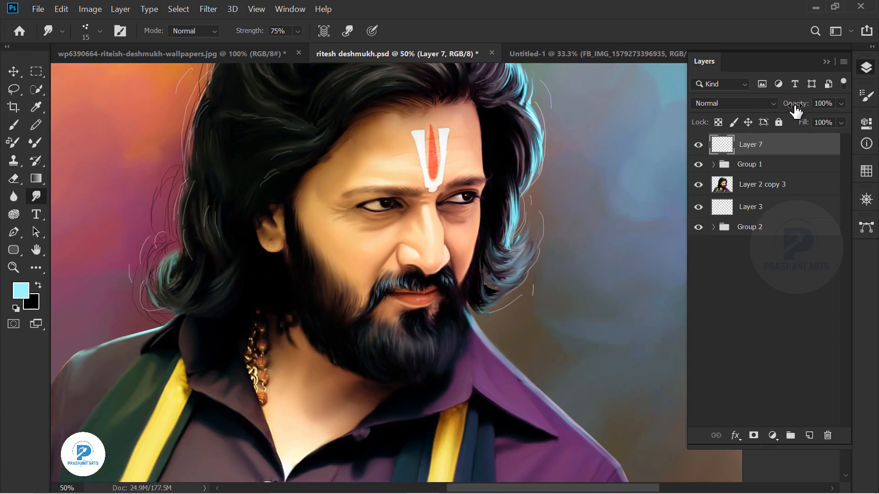
# Lower Layer 7 to 73% opacity and smudge cyan beard strands at 80% strength.
pyautogui.moveTo(794, 105); pyautogui.dragTo(775, 112)
pyautogui.hotkey('ctrl', '+')
pyautogui.hotkey('ctrl', '+')
pyautogui.hotkey('ctrl', '+')
pyautogui.moveTo(439, 393); pyautogui.dragTo(399, 183)
pyautogui.press('8')
pyautogui.moveTo(360, 362); pyautogui.dragTo(360, 406)
pyautogui.moveTo(342, 340); pyautogui.dragTo(344, 402)
pyautogui.moveTo(377, 353); pyautogui.dragTo(380, 396)
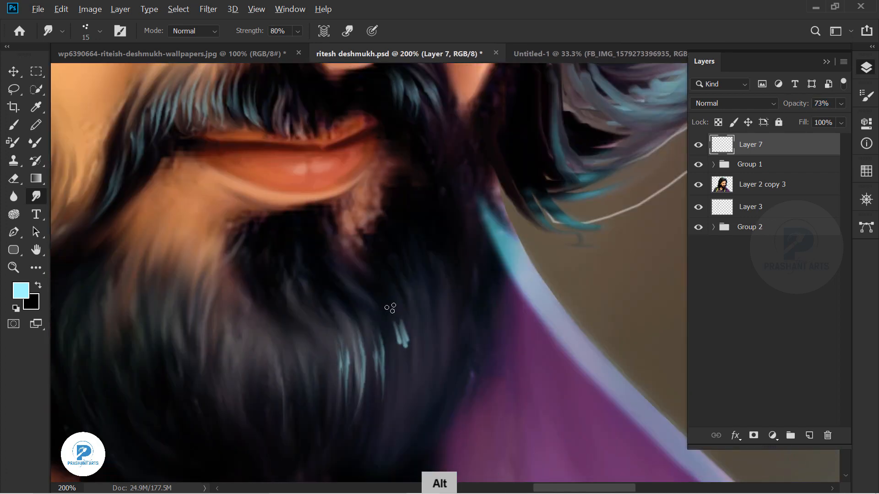
pyautogui.moveTo(393, 325); pyautogui.dragTo(407, 385)
pyautogui.moveTo(394, 350); pyautogui.dragTo(398, 412)
# Raise smudge strength to 85% and pull cyan strands through the beard's left-centre.
pyautogui.press('5')
pyautogui.moveTo(326, 321); pyautogui.dragTo(330, 402)
pyautogui.moveTo(315, 347); pyautogui.dragTo(314, 421)
pyautogui.moveTo(299, 356); pyautogui.dragTo(302, 432)
pyautogui.moveTo(268, 355); pyautogui.dragTo(263, 421)
# Add cyan strands along the beard's left side, right side and centre.
pyautogui.moveTo(231, 348); pyautogui.dragTo(332, 349)
pyautogui.moveTo(300, 363)
pyautogui.mouseDown()
pyautogui.moveTo(298, 317)
pyautogui.moveTo(332, 424)
pyautogui.mouseUp()
pyautogui.moveTo(274, 362)
pyautogui.mouseDown()
pyautogui.moveTo(281, 320)
pyautogui.moveTo(263, 305)
pyautogui.mouseUp()
pyautogui.moveTo(237, 292); pyautogui.dragTo(347, 308)
pyautogui.moveTo(341, 375); pyautogui.dragTo(355, 307)
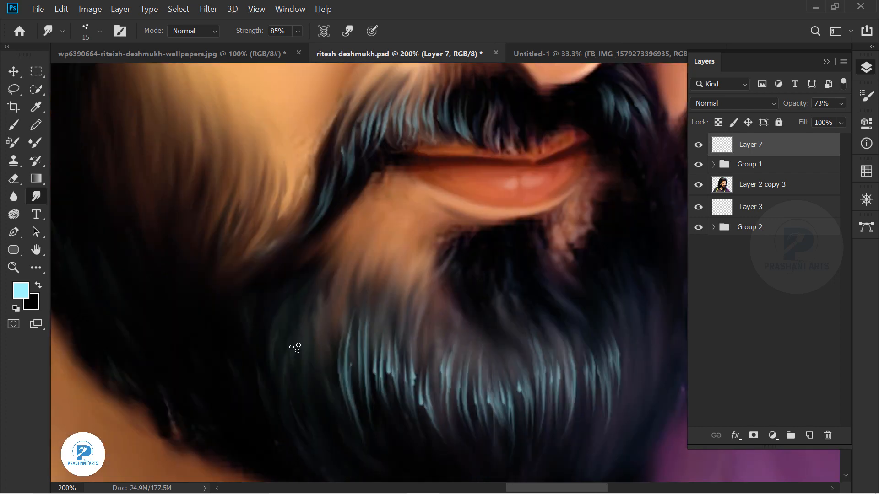
pyautogui.moveTo(581, 353); pyautogui.dragTo(356, 340)
pyautogui.moveTo(408, 316); pyautogui.dragTo(396, 281)
pyautogui.moveTo(406, 312); pyautogui.dragTo(419, 361)
pyautogui.moveTo(301, 317); pyautogui.dragTo(272, 277)
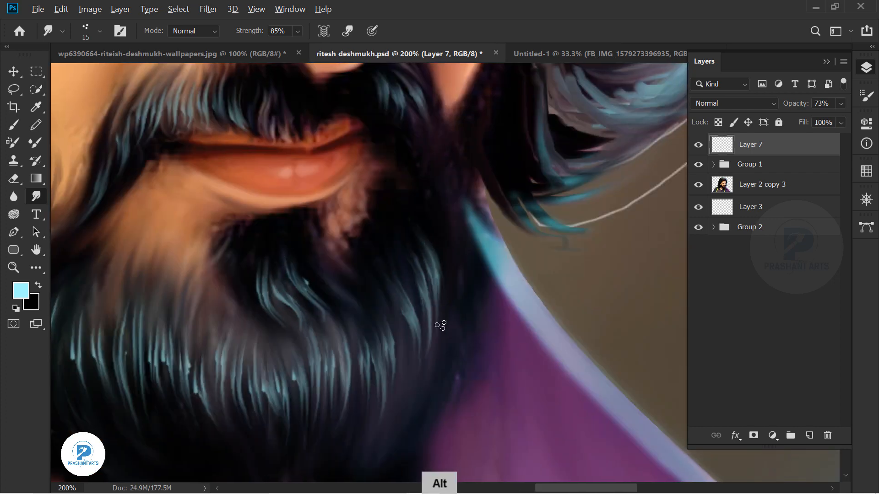
# Undo the clumped beard strokes and set Layer 7 opacity to 51%.
pyautogui.hotkey('ctrl', '-')
pyautogui.hotkey('ctrl', '-')
pyautogui.hotkey('ctrl', '-')
pyautogui.scroll(3, 374, 370)
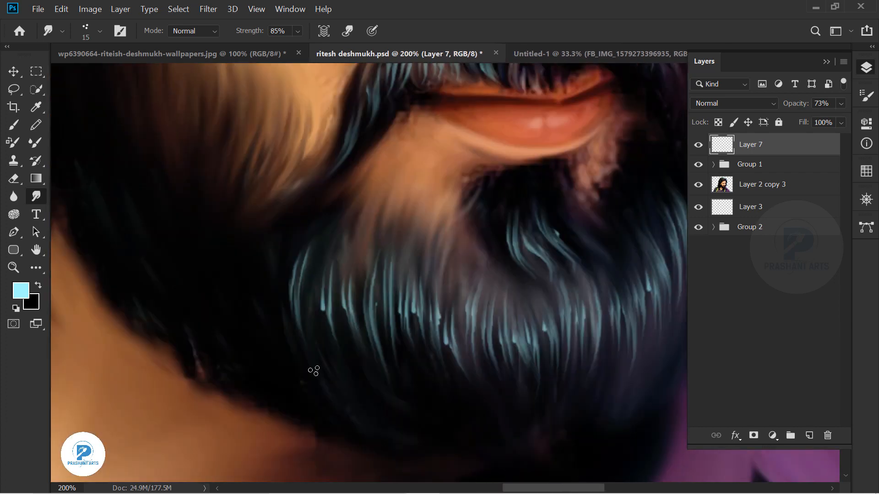
pyautogui.hotkey('ctrl', 'z')
pyautogui.hotkey('ctrl', 'z')
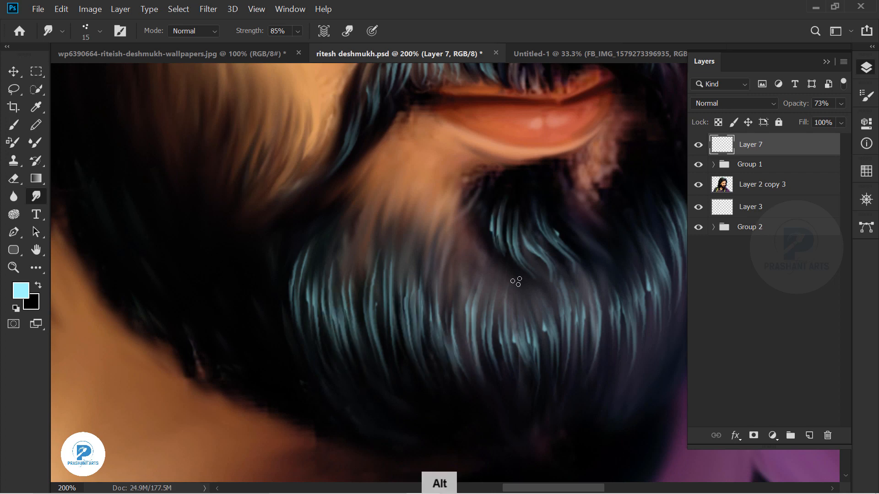
pyautogui.hotkey('ctrl', '-')
pyautogui.hotkey('ctrl', '-')
pyautogui.hotkey('ctrl', '-')
pyautogui.hotkey('ctrl', '-')
pyautogui.press('e')
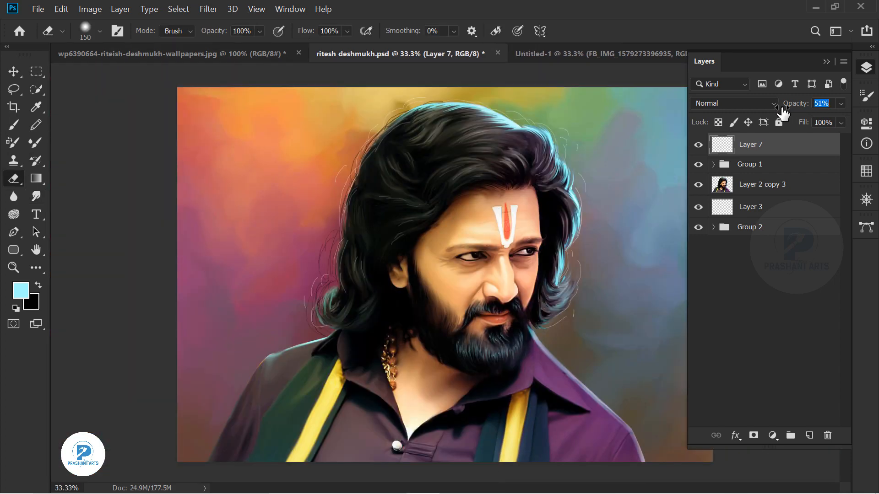
pyautogui.click(36, 196)
pyautogui.hotkey('ctrl', '=')
pyautogui.hotkey('ctrl', '=')
# Pull light-blue hair strands through the beard and along its edge, undoing a stray stroke.
pyautogui.moveTo(441, 323); pyautogui.dragTo(408, 187)
pyautogui.hotkey('ctrl', '=')
pyautogui.hotkey('ctrl', '=')
pyautogui.moveTo(311, 218); pyautogui.dragTo(319, 277)
pyautogui.moveTo(288, 206); pyautogui.dragTo(285, 174)
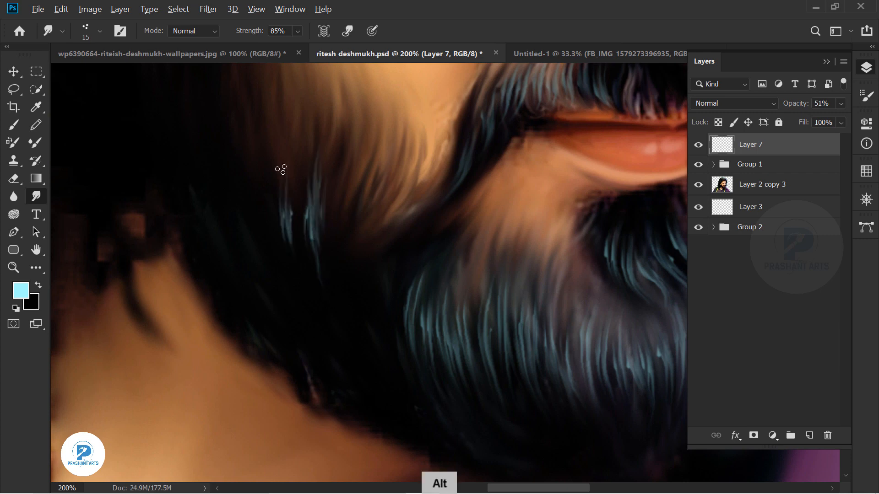
pyautogui.moveTo(306, 110); pyautogui.dragTo(288, 229)
pyautogui.hotkey('ctrl', 'z')
pyautogui.moveTo(338, 177); pyautogui.dragTo(341, 257)
pyautogui.moveTo(294, 120); pyautogui.dragTo(366, 266)
# Smudge fine light-blue strands near the cheek and beside the ear.
pyautogui.moveTo(286, 211); pyautogui.dragTo(293, 327)
pyautogui.moveTo(260, 155); pyautogui.dragTo(262, 251)
pyautogui.moveTo(275, 254); pyautogui.dragTo(264, 343)
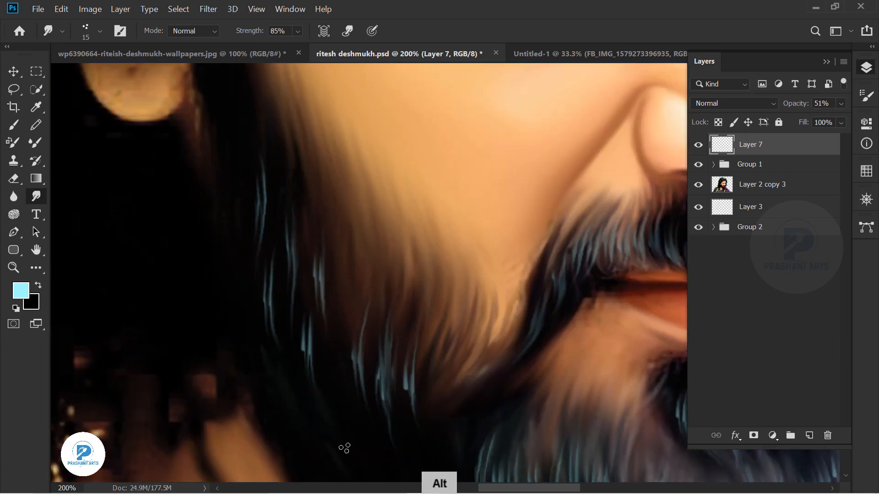
pyautogui.moveTo(241, 124); pyautogui.dragTo(284, 297)
pyautogui.moveTo(290, 252); pyautogui.dragTo(279, 348)
pyautogui.moveTo(264, 224); pyautogui.dragTo(270, 298)
pyautogui.moveTo(263, 222); pyautogui.dragTo(260, 172)
pyautogui.moveTo(257, 170); pyautogui.dragTo(279, 297)
pyautogui.moveTo(271, 295); pyautogui.dragTo(272, 232)
# Smudge additional light-blue hair strands across the beard.
pyautogui.moveTo(343, 406); pyautogui.dragTo(316, 154)
pyautogui.moveTo(304, 158); pyautogui.dragTo(293, 231)
pyautogui.moveTo(314, 183)
pyautogui.mouseDown()
pyautogui.moveTo(322, 262)
pyautogui.moveTo(381, 333)
pyautogui.mouseUp()
pyautogui.moveTo(399, 397); pyautogui.dragTo(405, 203)
pyautogui.moveTo(397, 295); pyautogui.dragTo(420, 346)
pyautogui.moveTo(460, 278); pyautogui.dragTo(480, 352)
pyautogui.scroll(-3, 514, 390)
# Partly fade the beard highlights with the eraser at about 46%, then 28% strength.
pyautogui.click(13, 178)
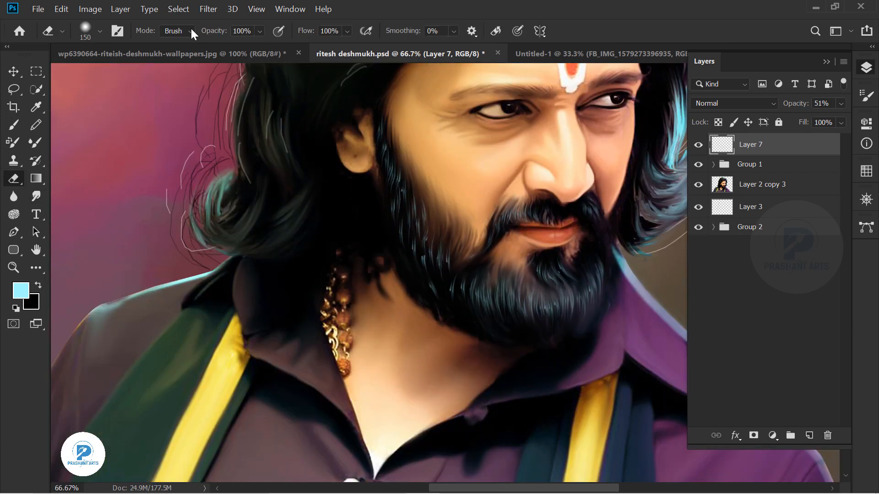
pyautogui.moveTo(204, 32); pyautogui.dragTo(179, 34)
pyautogui.press(']')
pyautogui.press('[')
pyautogui.moveTo(400, 219); pyautogui.dragTo(393, 276)
pyautogui.moveTo(351, 241); pyautogui.dragTo(297, 311)
pyautogui.moveTo(213, 31); pyautogui.dragTo(205, 31)
pyautogui.press('[')
pyautogui.press('[')
pyautogui.moveTo(378, 347); pyautogui.dragTo(426, 371)
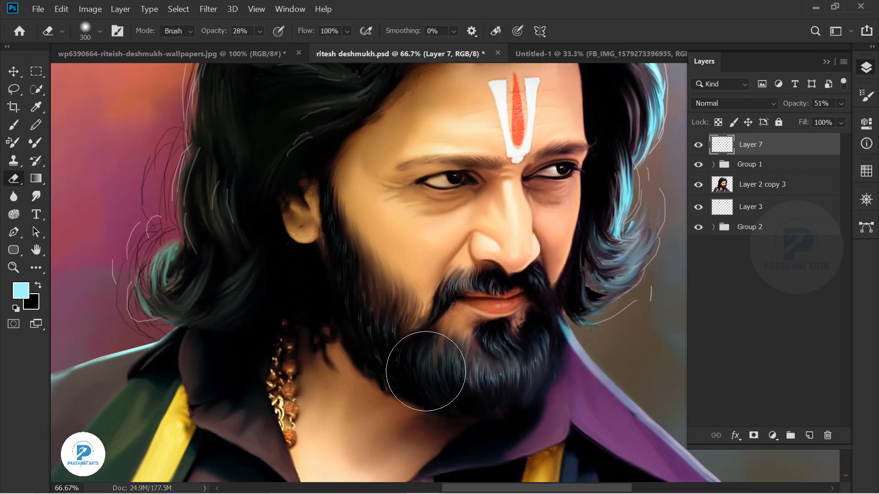
# Smudge the hairline into the forehead on the Layer 2 copy 3 portrait layer.
pyautogui.hotkey('ctrl', '=')
pyautogui.hotkey('ctrl', '-')
pyautogui.hotkey('ctrl', '-')
pyautogui.hotkey('ctrl', '-')
pyautogui.hotkey('ctrl', '-')
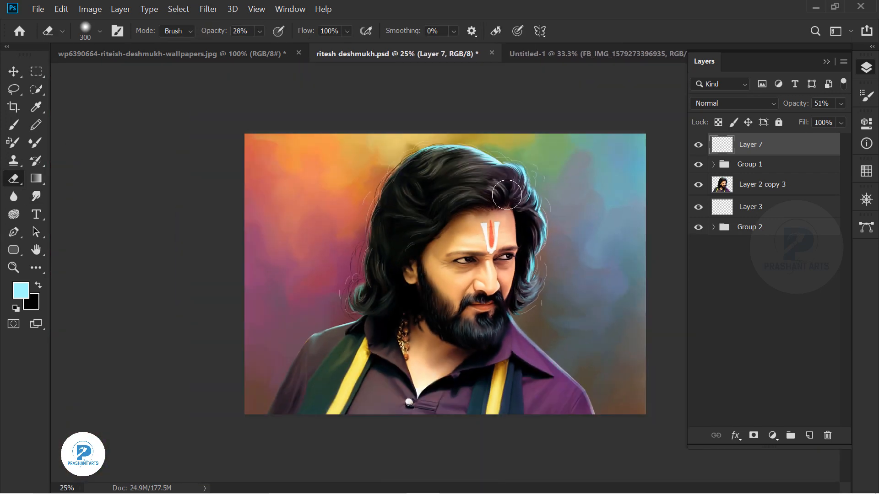
pyautogui.hotkey('ctrl', '=')
pyautogui.hotkey('ctrl', '=')
pyautogui.moveTo(583, 216)
pyautogui.mouseDown()
pyautogui.moveTo(478, 189)
pyautogui.moveTo(462, 225)
pyautogui.mouseUp()
pyautogui.press('r')
pyautogui.hotkey('ctrl', '=')
pyautogui.hotkey('ctrl', '=')
pyautogui.hotkey('ctrl', '=')
pyautogui.moveTo(268, 158)
pyautogui.mouseDown()
pyautogui.moveTo(482, 281)
pyautogui.moveTo(661, 478)
pyautogui.mouseUp()
pyautogui.press(']')
pyautogui.press(']')
pyautogui.click(761, 185)
pyautogui.moveTo(414, 256); pyautogui.dragTo(348, 300)
pyautogui.moveTo(329, 315)
pyautogui.mouseDown()
pyautogui.moveTo(274, 353)
pyautogui.moveTo(439, 226)
pyautogui.mouseUp()
# Redo the smudging on the lower forehead hairline so it looks softer.
pyautogui.hotkey('ctrl', 'z')
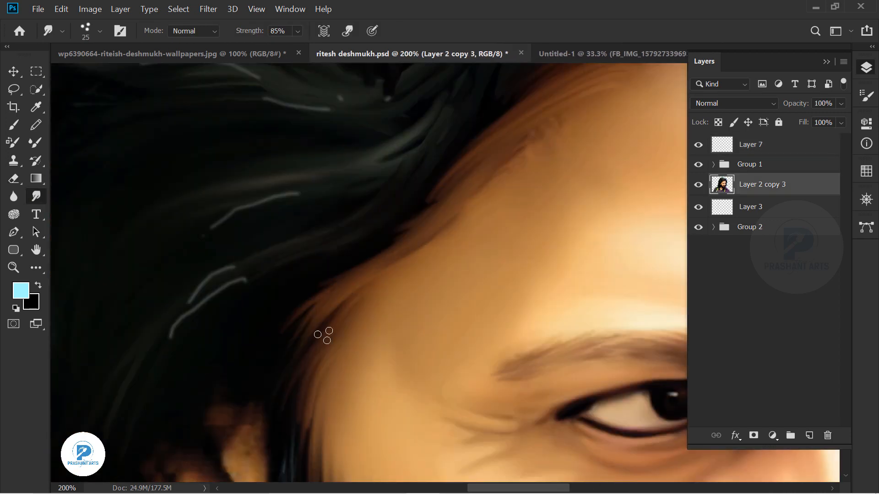
pyautogui.moveTo(303, 327); pyautogui.dragTo(382, 272)
pyautogui.moveTo(509, 123); pyautogui.dragTo(390, 308)
pyautogui.moveTo(343, 343)
pyautogui.mouseDown()
pyautogui.moveTo(478, 256)
pyautogui.moveTo(572, 216)
pyautogui.mouseUp()
pyautogui.moveTo(559, 195); pyautogui.dragTo(355, 249)
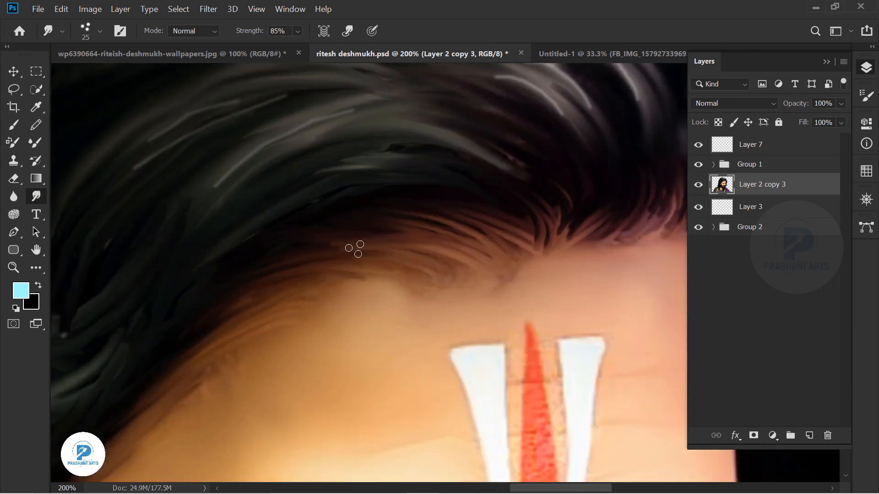
pyautogui.moveTo(568, 230); pyautogui.dragTo(311, 253)
pyautogui.hotkey('ctrl', 'z')
# Smudge the right-side hair and the hairline above the forehead mark, then check the portrait.
pyautogui.moveTo(417, 210); pyautogui.dragTo(341, 271)
pyautogui.moveTo(502, 118); pyautogui.dragTo(577, 203)
pyautogui.moveTo(471, 316); pyautogui.dragTo(310, 225)
pyautogui.moveTo(405, 180); pyautogui.dragTo(505, 233)
pyautogui.hotkey('ctrl', '-')
pyautogui.hotkey('ctrl', '-')
pyautogui.hotkey('ctrl', '-')
pyautogui.hotkey('ctrl', '-')
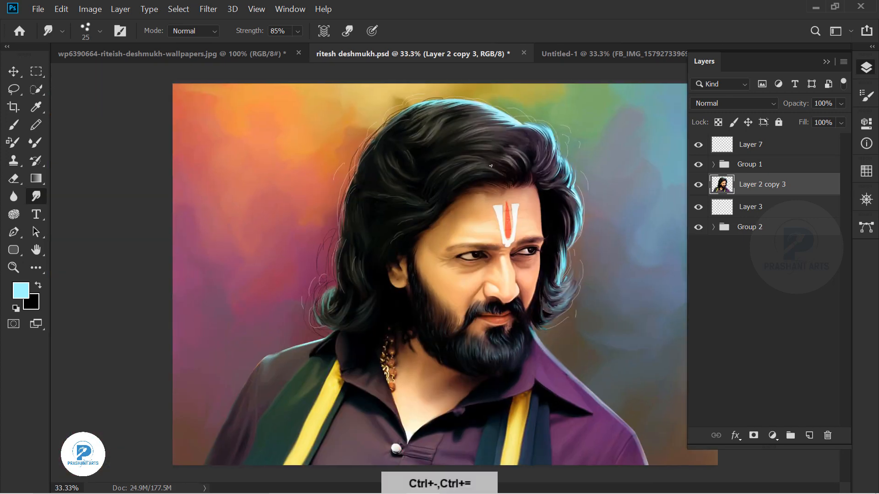
pyautogui.hotkey('ctrl', '=')
# Compare Layer 6 hidden and shown, then fade its strands to 44% opacity.
pyautogui.click(713, 164)
pyautogui.click(698, 184)
pyautogui.click(698, 184)
pyautogui.hotkey('ctrl', '-')
pyautogui.hotkey('ctrl', '-')
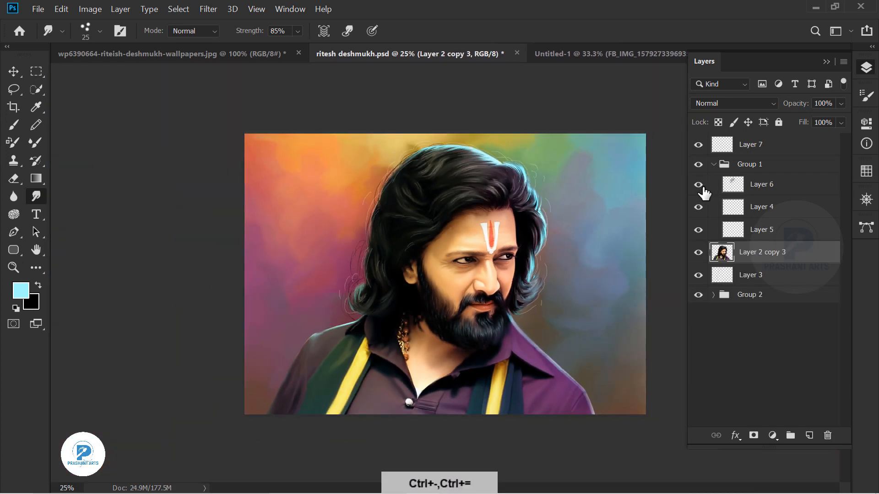
pyautogui.click(698, 184)
pyautogui.click(698, 184)
pyautogui.click(778, 184)
pyautogui.moveTo(790, 104); pyautogui.dragTo(765, 113)
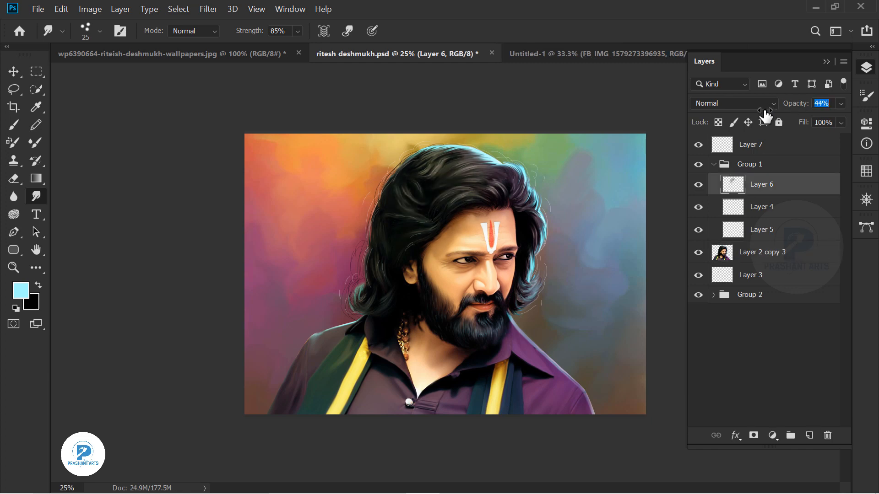
# Make Layer 4 visible and active, and lasso part of its strands.
pyautogui.click(697, 207)
pyautogui.hotkey('ctrl', '=')
pyautogui.hotkey('ctrl', '=')
pyautogui.click(737, 213)
pyautogui.hotkey('ctrl', '-')
pyautogui.hotkey('ctrl', '-')
pyautogui.click(14, 89)
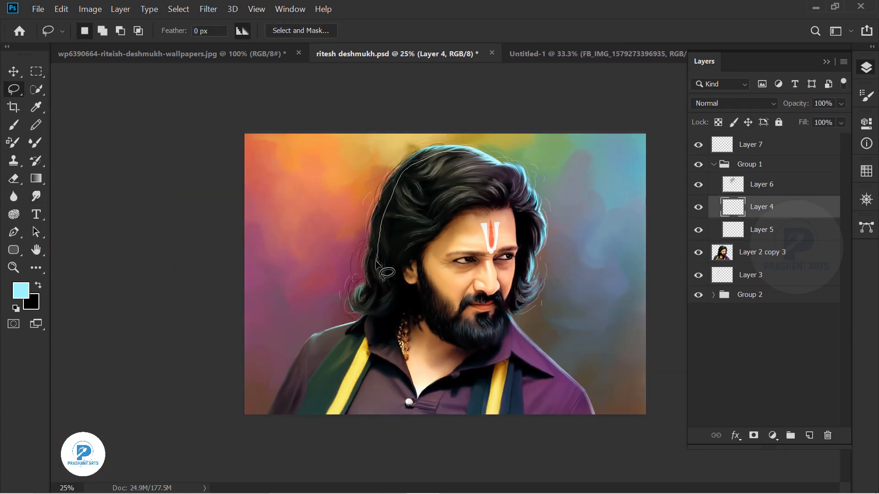
# Apply a 1.4 px Gaussian Blur to the selected Layer 4 strands and deselect.
pyautogui.click(208, 9)
pyautogui.moveTo(239, 154)
pyautogui.click(442, 201)
pyautogui.hotkey('ctrl', '=')
pyautogui.hotkey('ctrl', '=')
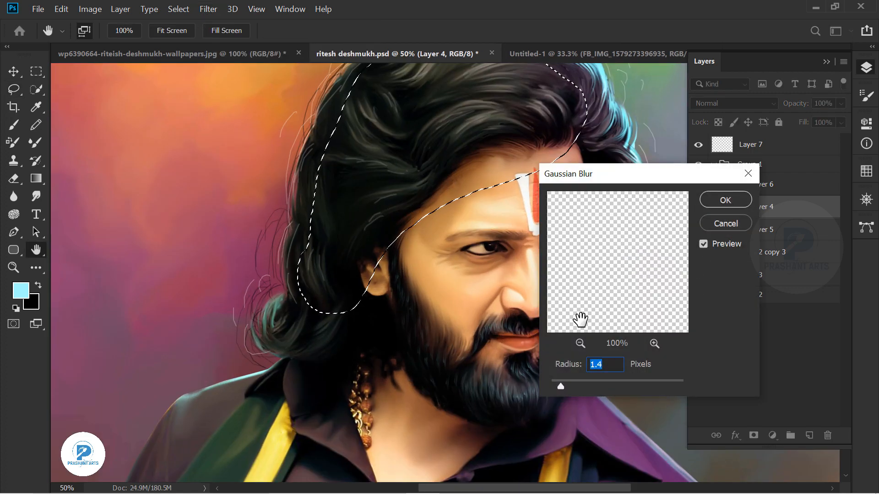
pyautogui.moveTo(560, 386); pyautogui.dragTo(570, 382)
pyautogui.press('Return')
pyautogui.hotkey('ctrl', 'd')
pyautogui.hotkey('ctrl', '-')
pyautogui.hotkey('ctrl', '-')
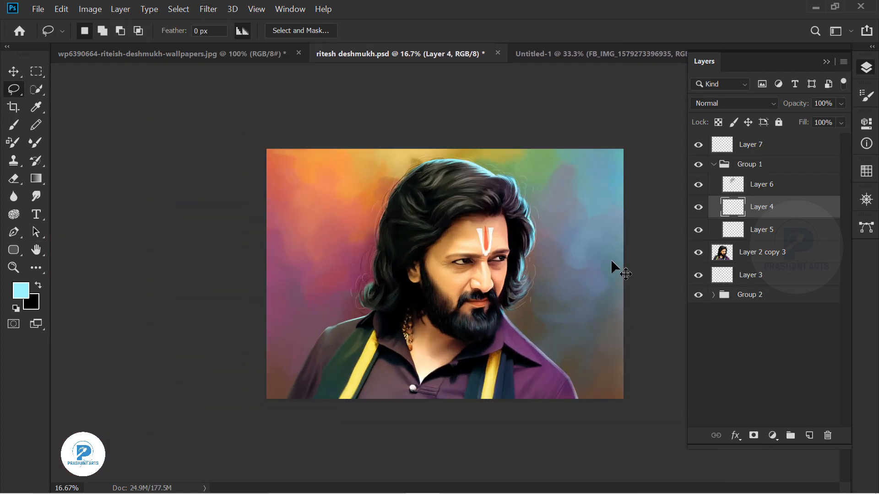
pyautogui.click(714, 164)
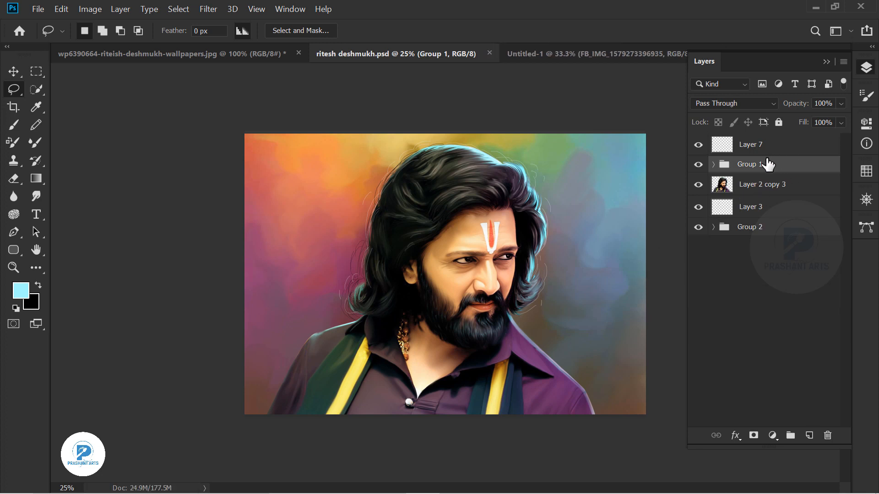
# Merge copies of Layer 7 through Layer 3 into one layer, grouping the originals as hidden Group 3.
pyautogui.hotkey('alt', ']')
pyautogui.keyDown('shift'); pyautogui.click(761, 206); pyautogui.keyUp('shift')
pyautogui.hotkey('ctrl', 'j')
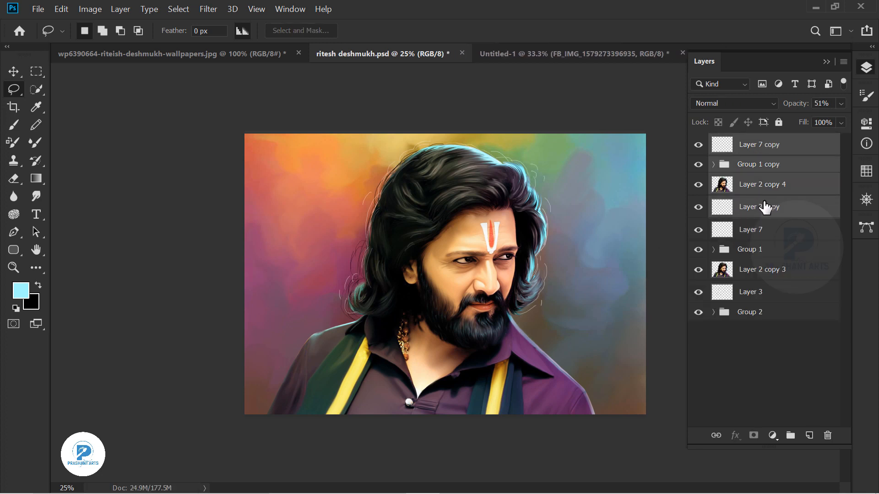
pyautogui.hotkey('ctrl', 'e')
pyautogui.hotkey('alt', '[')
pyautogui.keyDown('shift'); pyautogui.click(751, 224); pyautogui.keyUp('shift')
pyautogui.hotkey('ctrl', 'g')
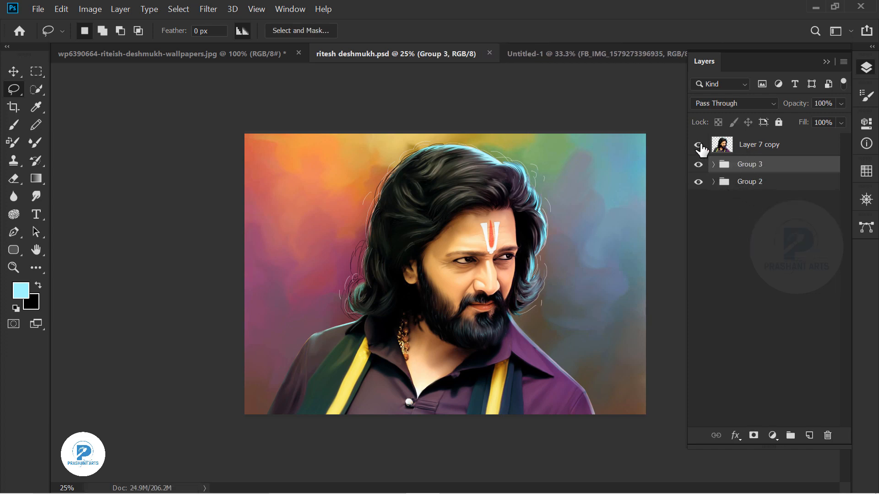
pyautogui.click(698, 165)
# Sharpen the merged Layer 7 copy with Unsharp Mask.
pyautogui.click(743, 151)
pyautogui.hotkey('ctrl', '+')
pyautogui.hotkey('ctrl', '+')
pyautogui.click(214, 12)
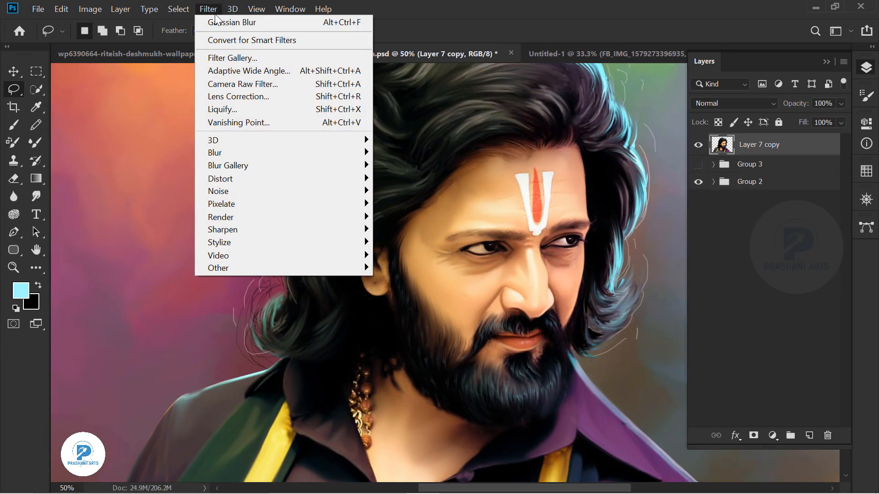
pyautogui.moveTo(266, 230)
pyautogui.click(423, 294)
pyautogui.click(808, 189)
pyautogui.hotkey('ctrl', '-')
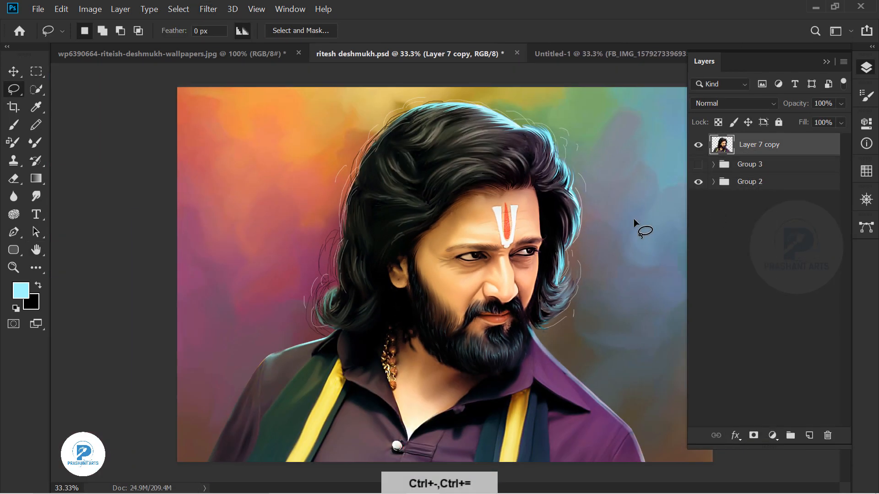
pyautogui.hotkey('ctrl', '-')
# Apply Match Color with Luminance 115 and Color Intensity 136.
pyautogui.click(90, 9)
pyautogui.moveTo(114, 45)
pyautogui.click(270, 302)
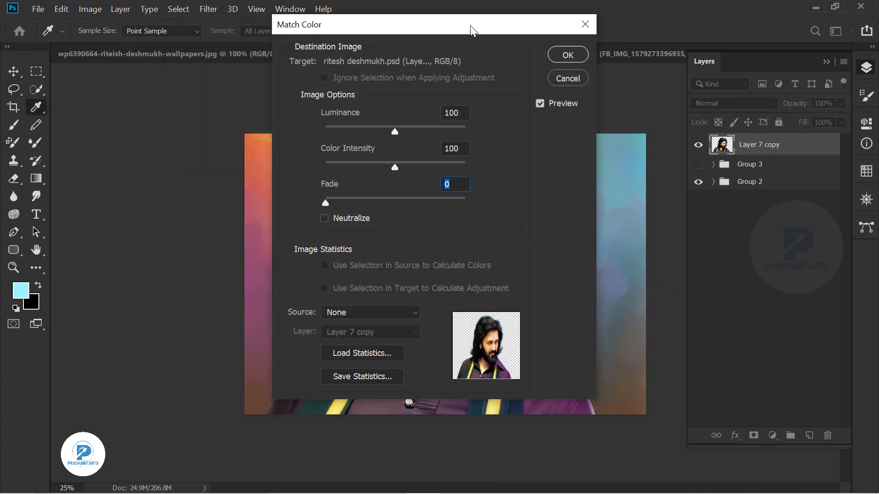
pyautogui.moveTo(471, 30); pyautogui.dragTo(275, 92)
pyautogui.moveTo(199, 193)
pyautogui.mouseDown()
pyautogui.moveTo(224, 199)
pyautogui.moveTo(209, 194)
pyautogui.mouseUp()
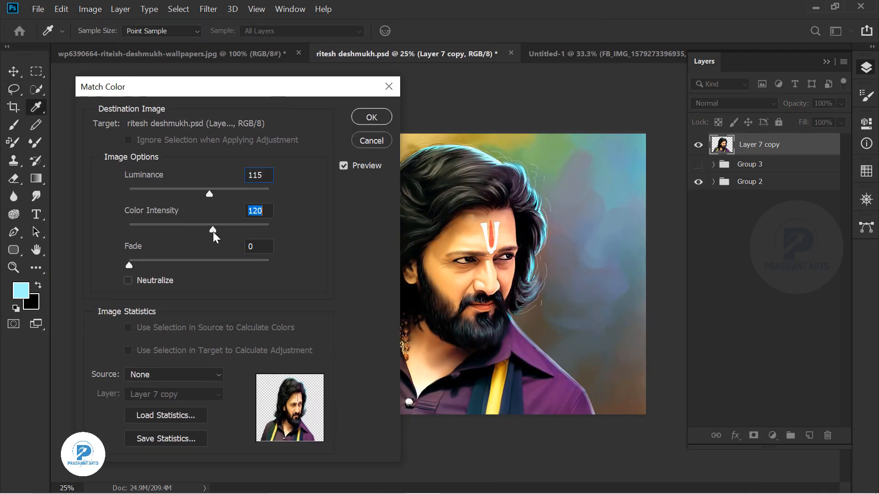
pyautogui.moveTo(226, 232); pyautogui.dragTo(224, 232)
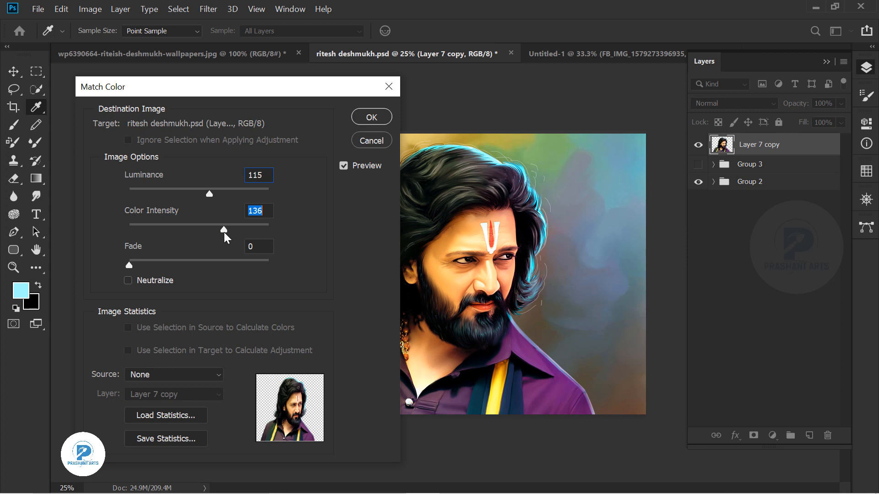
pyautogui.click(371, 117)
pyautogui.press('l')
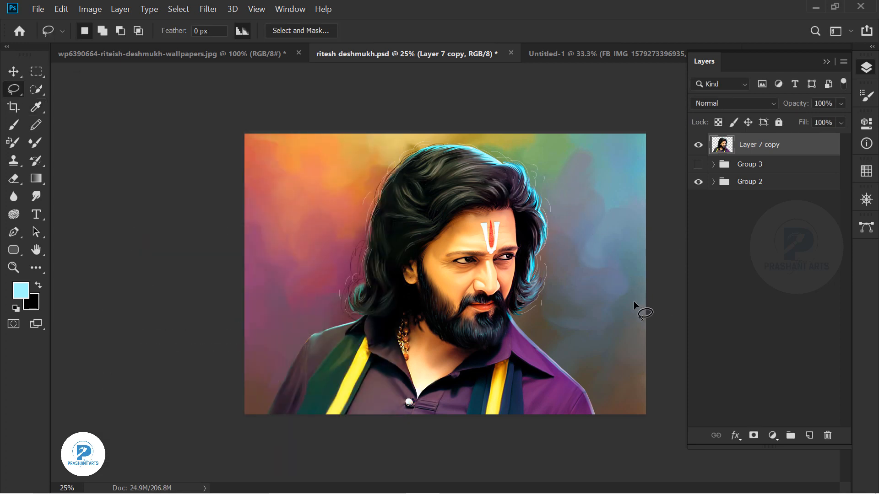
pyautogui.hotkey('ctrl', '+')
# Pick the Brush tool and adjust its size in the brush presets.
pyautogui.click(37, 196)
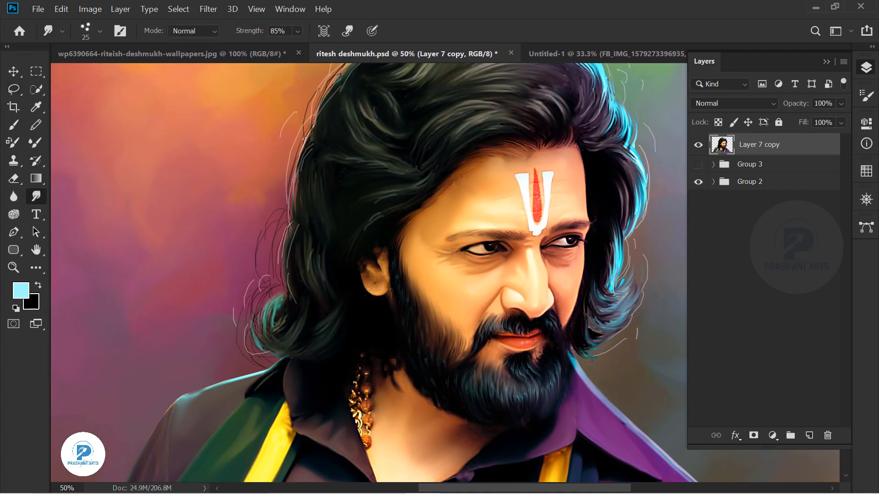
pyautogui.click(100, 32)
pyautogui.moveTo(166, 221)
pyautogui.mouseDown()
pyautogui.moveTo(172, 150)
pyautogui.moveTo(164, 199)
pyautogui.mouseUp()
pyautogui.press('Escape')
pyautogui.hotkey('alt', 'Tab')
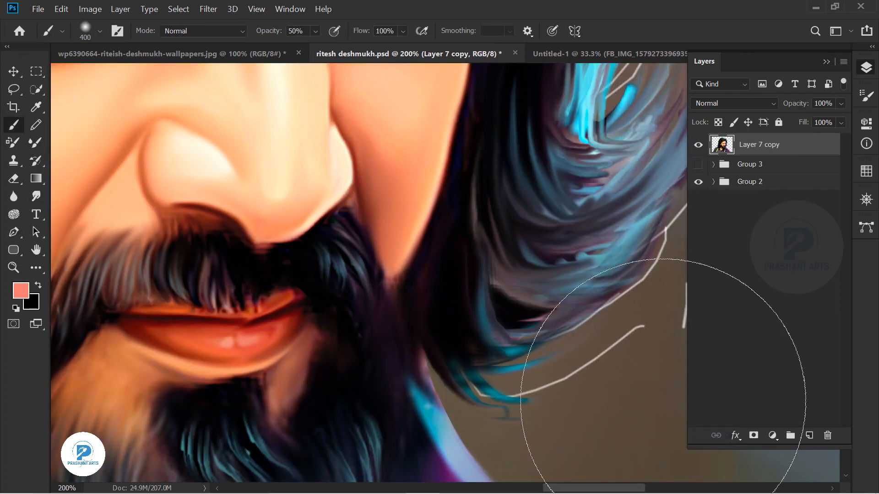
pyautogui.hotkey('ctrl', '-')
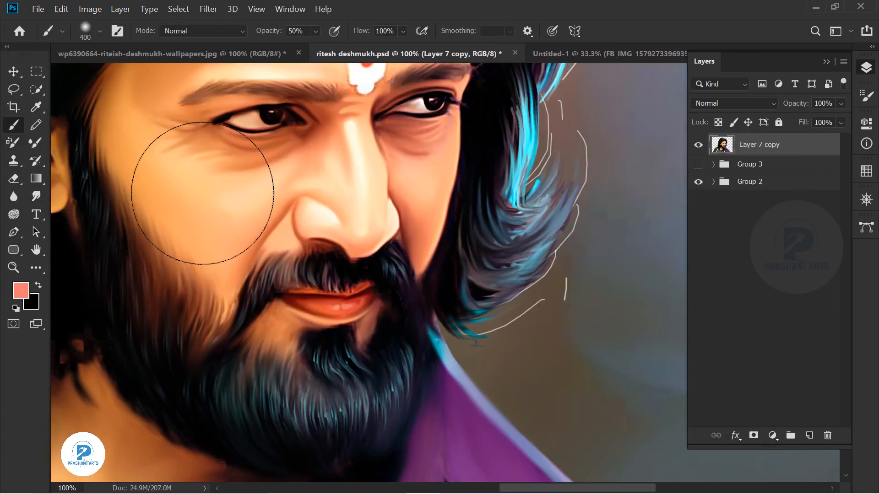
# Set the foreground to black and paint a fine line along the upper eyelid.
pyautogui.click(21, 290)
pyautogui.click(522, 372)
pyautogui.click(826, 196)
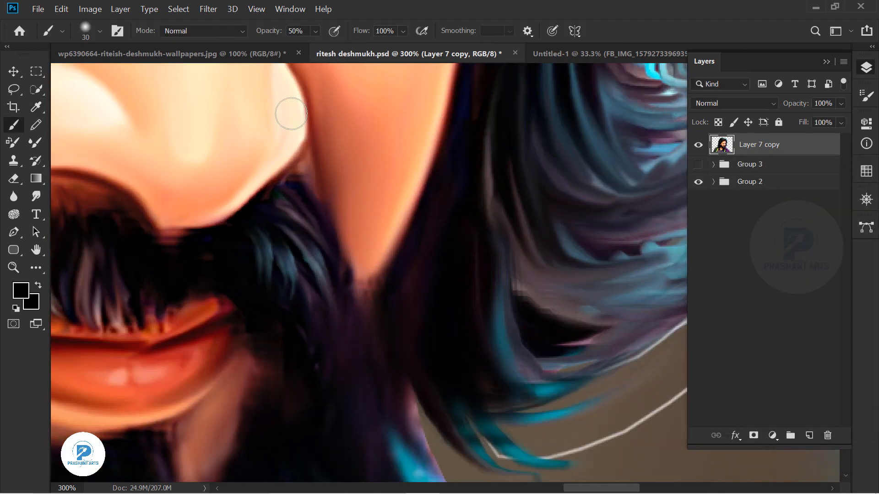
pyautogui.moveTo(291, 114); pyautogui.dragTo(254, 182)
pyautogui.hotkey('ctrl', '+')
pyautogui.hotkey('ctrl', '+')
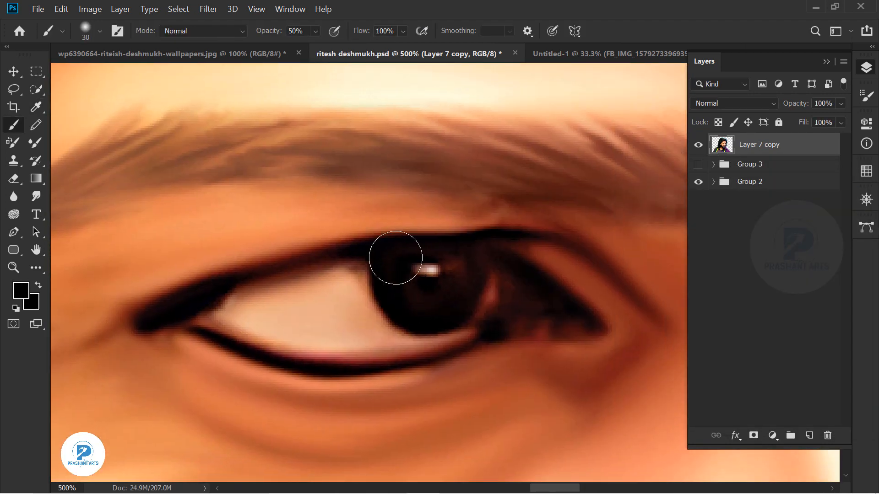
pyautogui.moveTo(205, 291); pyautogui.dragTo(369, 249)
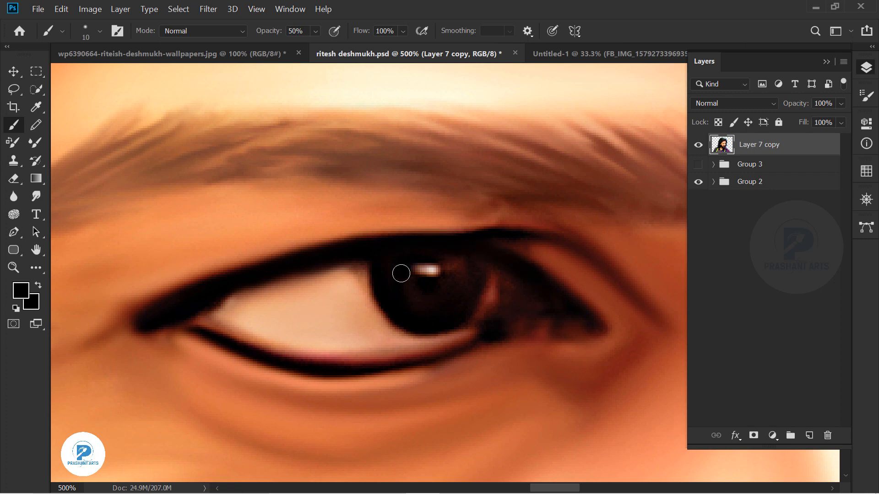
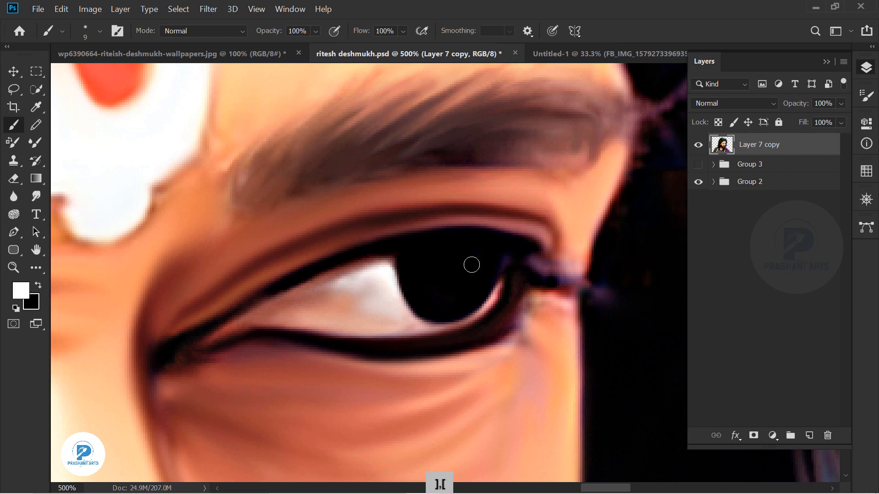
# Paint twin white catchlights in the pupil of the first eye.
pyautogui.click(474, 263)
pyautogui.moveTo(385, 252); pyautogui.dragTo(448, 259)
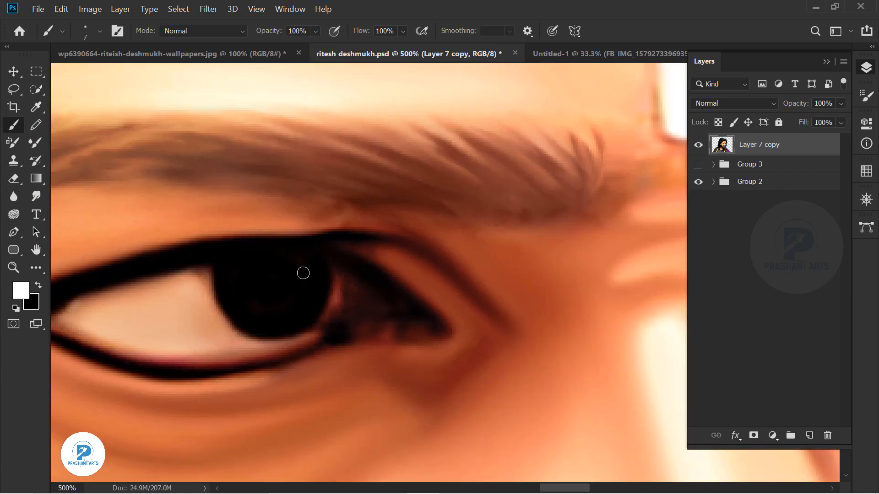
pyautogui.click(298, 271)
pyautogui.hotkey('ctrl', 'z')
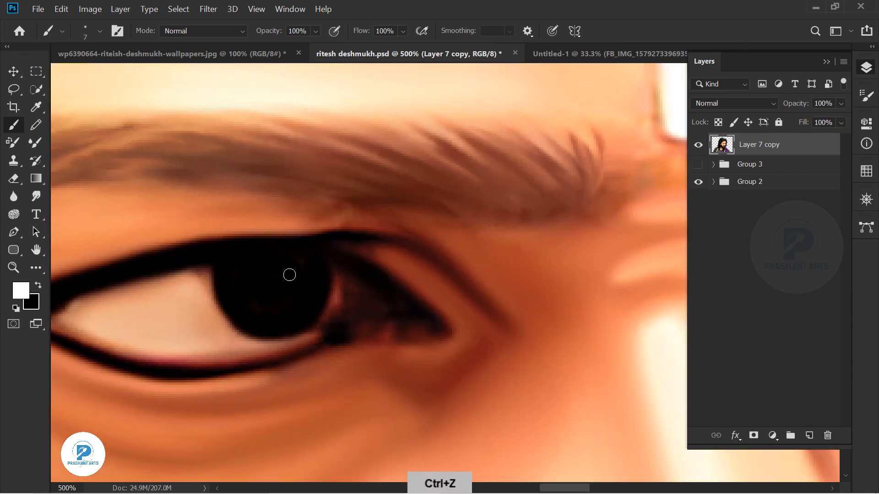
pyautogui.click(289, 273)
pyautogui.click(255, 275)
pyautogui.hotkey('ctrl', '-')
pyautogui.hotkey('ctrl', '-')
pyautogui.hotkey('ctrl', '-')
pyautogui.moveTo(543, 281); pyautogui.dragTo(339, 261)
pyautogui.hotkey('ctrl', '=')
pyautogui.moveTo(256, 257); pyautogui.dragTo(438, 311)
# Paint a soft highlight under the other eye's lower eyelid, trying Dodge and the Brush.
pyautogui.click(36, 268)
pyautogui.click(91, 418)
pyautogui.press('space')
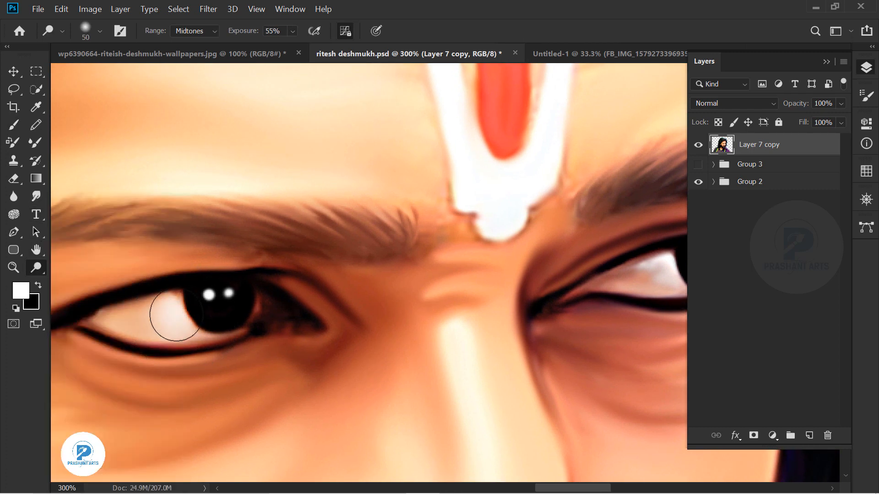
pyautogui.moveTo(172, 310); pyautogui.dragTo(432, 253)
pyautogui.hotkey('ctrl', '-')
pyautogui.hotkey('ctrl', '-')
pyautogui.hotkey('ctrl', '-')
pyautogui.hotkey('ctrl', '=')
pyautogui.hotkey('ctrl', '=')
pyautogui.hotkey('ctrl', '=')
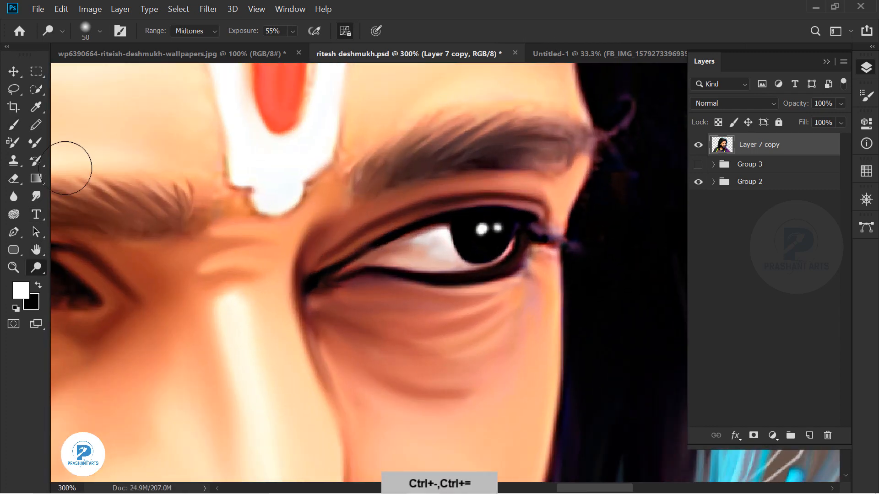
pyautogui.press('b')
pyautogui.press('space')
pyautogui.moveTo(82, 267); pyautogui.dragTo(192, 270)
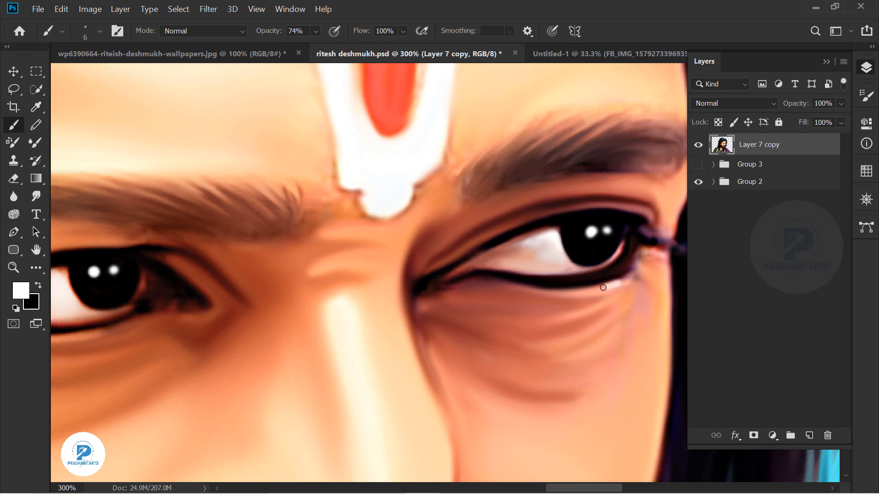
pyautogui.hotkey('ctrl', 'z')
pyautogui.press('space')
pyautogui.moveTo(677, 224); pyautogui.dragTo(427, 235)
pyautogui.moveTo(308, 324); pyautogui.dragTo(270, 327)
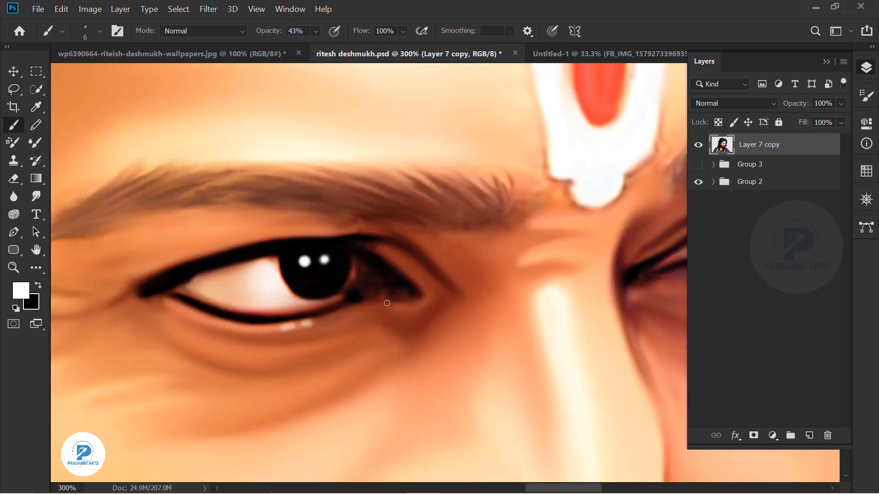
# Dab white highlights on the left and right cheeks and blend them with Smudge.
pyautogui.moveTo(339, 303); pyautogui.dragTo(86, 289)
pyautogui.hotkey('ctrl', '-')
pyautogui.hotkey('ctrl', '-')
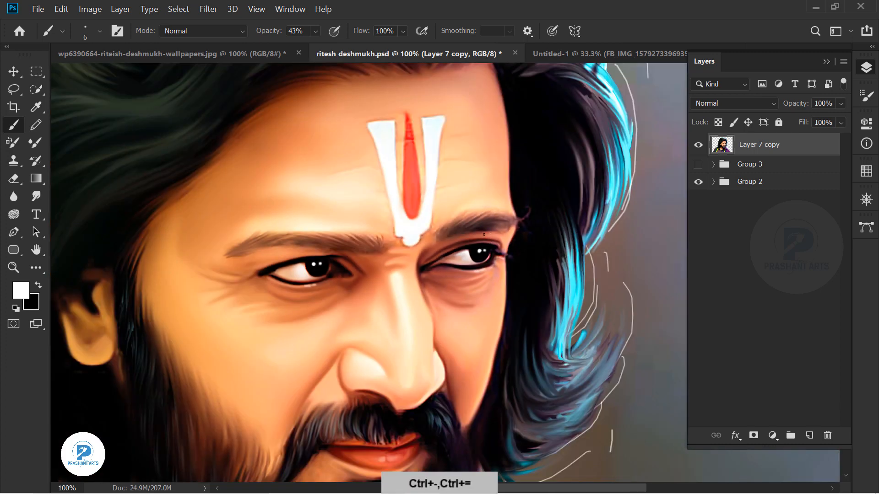
pyautogui.hotkey('ctrl', '=')
pyautogui.hotkey('ctrl', '=')
pyautogui.moveTo(90, 377); pyautogui.dragTo(374, 181)
pyautogui.hotkey('ctrl', '-')
pyautogui.moveTo(315, 305); pyautogui.dragTo(301, 309)
pyautogui.press('space')
pyautogui.moveTo(403, 264); pyautogui.dragTo(233, 249)
pyautogui.click(512, 262)
pyautogui.click(28, 197)
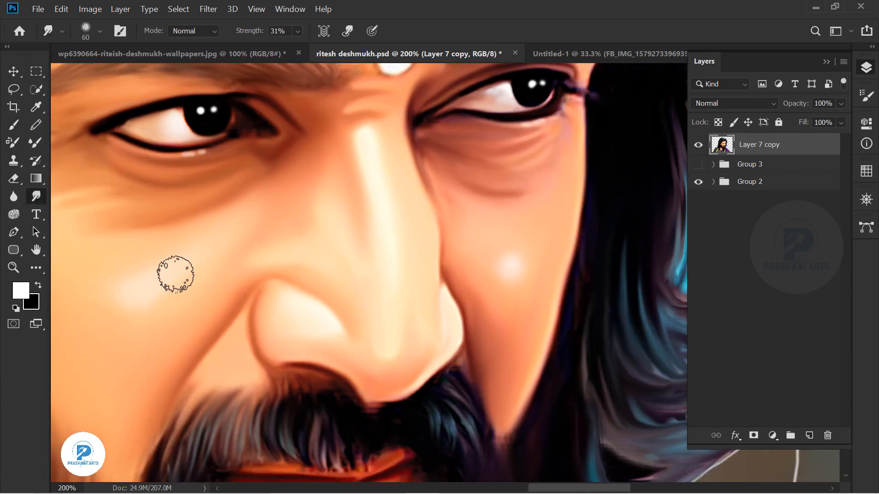
pyautogui.press('b')
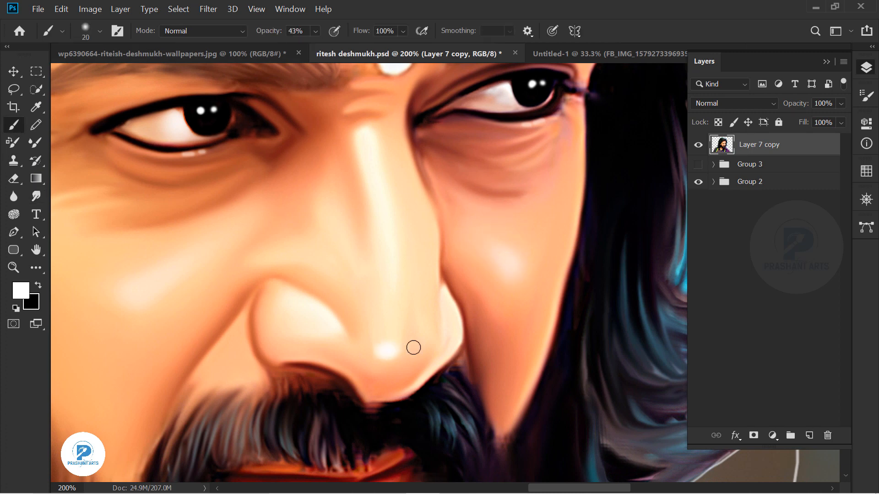
# Smudge the new highlights to blend them into the face.
pyautogui.hotkey('ctrl', '-')
pyautogui.hotkey('ctrl', '-')
pyautogui.hotkey('ctrl', '+')
pyautogui.hotkey('ctrl', '+')
pyautogui.hotkey('ctrl', '-')
pyautogui.hotkey('ctrl', '-')
pyautogui.press('space')
pyautogui.hotkey('ctrl', '+')
pyautogui.hotkey('ctrl', '+')
pyautogui.click(35, 201)
pyautogui.press('space')
pyautogui.moveTo(91, 293); pyautogui.dragTo(361, 242)
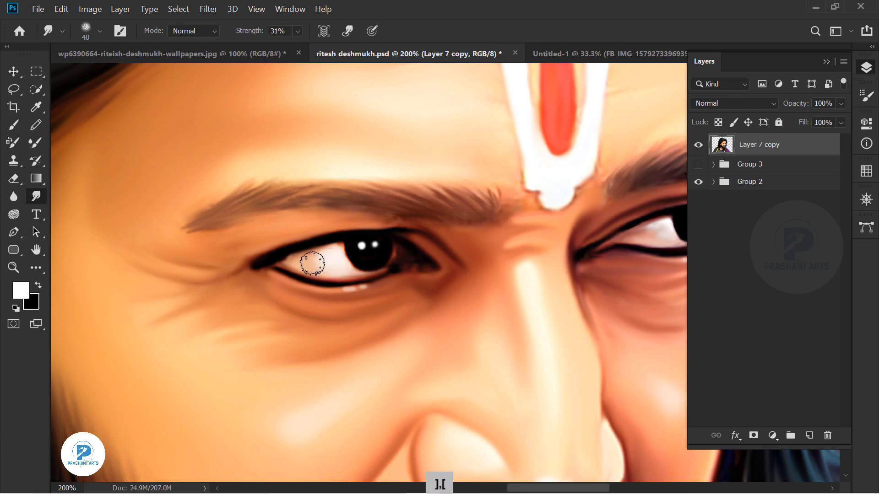
pyautogui.hotkey('ctrl', '-')
pyautogui.hotkey('ctrl', '-')
pyautogui.press('space')
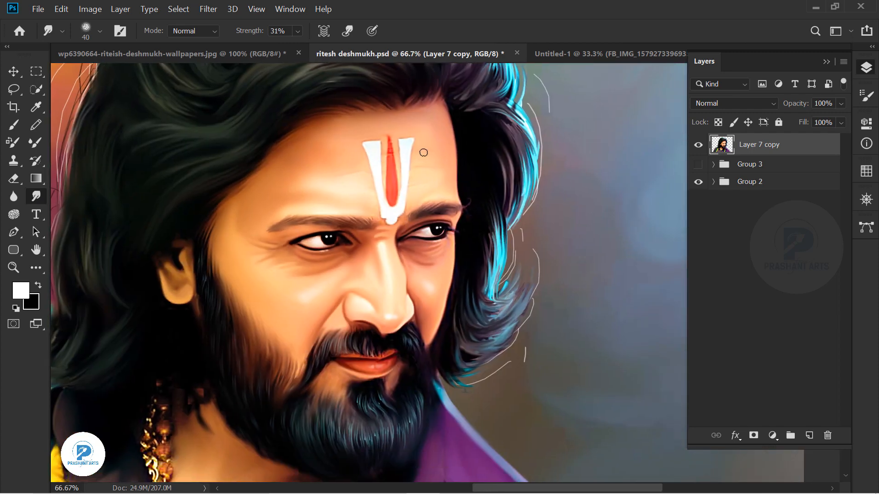
# Add a new layer and paint a white rim-light stroke along the forehead hairline.
pyautogui.click(14, 125)
pyautogui.click(809, 435)
pyautogui.hotkey('ctrl', '+')
pyautogui.hotkey('ctrl', '+')
pyautogui.press('space')
pyautogui.moveTo(508, 94); pyautogui.dragTo(473, 478)
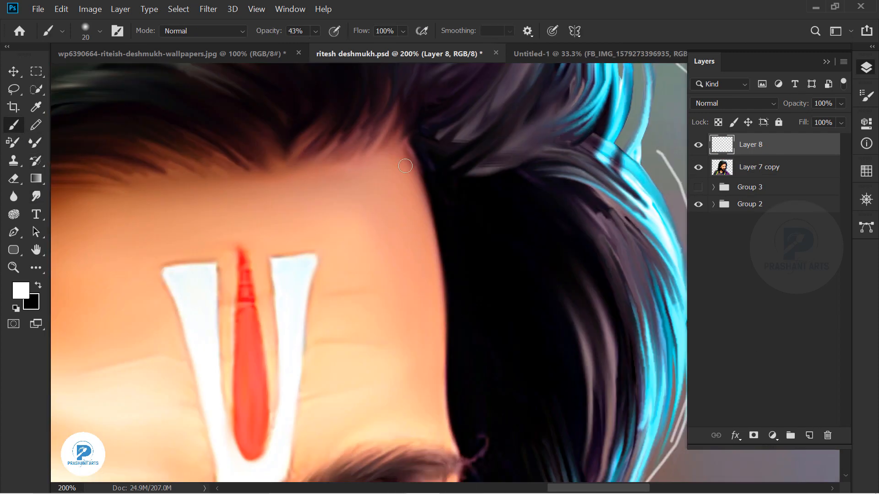
pyautogui.hotkey('ctrl', 'z')
pyautogui.moveTo(406, 159); pyautogui.dragTo(449, 427)
pyautogui.hotkey('ctrl', 'z')
# Paint a soft white rim light along the temple and cheek edge.
pyautogui.press('space')
pyautogui.moveTo(476, 395); pyautogui.dragTo(354, 65)
pyautogui.moveTo(334, 127); pyautogui.dragTo(322, 165)
pyautogui.press('space')
pyautogui.moveTo(328, 167)
pyautogui.mouseDown()
pyautogui.moveTo(353, 70)
pyautogui.moveTo(343, 161)
pyautogui.moveTo(287, 363)
pyautogui.mouseUp()
pyautogui.hotkey('ctrl', '-')
pyautogui.hotkey('ctrl', '-')
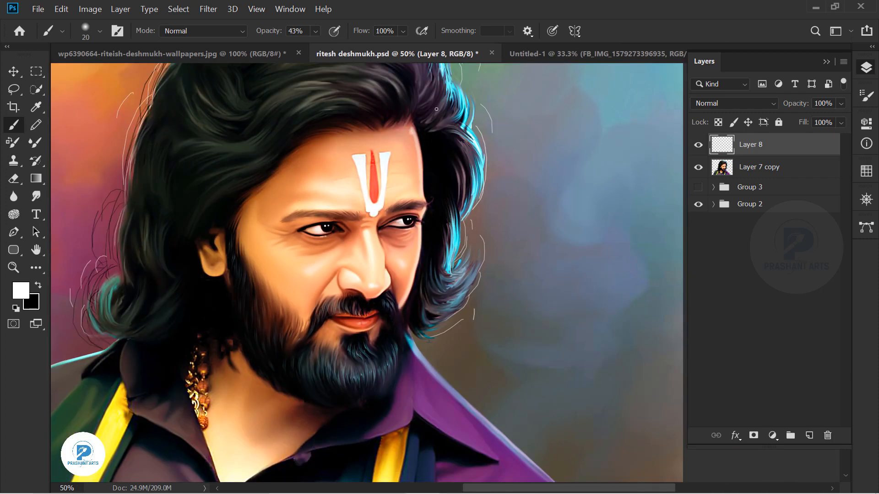
pyautogui.hotkey('ctrl', 'z')
# Toggle the rim-light layer off and on to compare the whole painting.
pyautogui.click(699, 146)
pyautogui.click(698, 146)
pyautogui.hotkey('ctrl', '-')
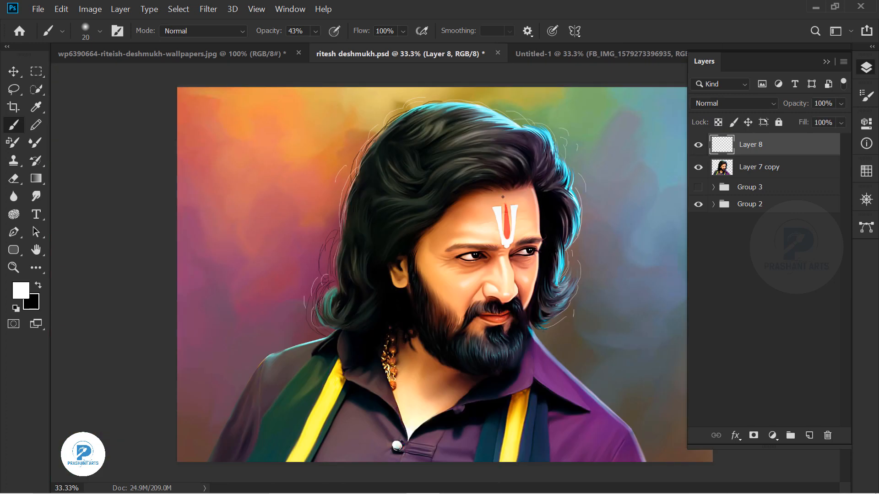
pyautogui.click(208, 8)
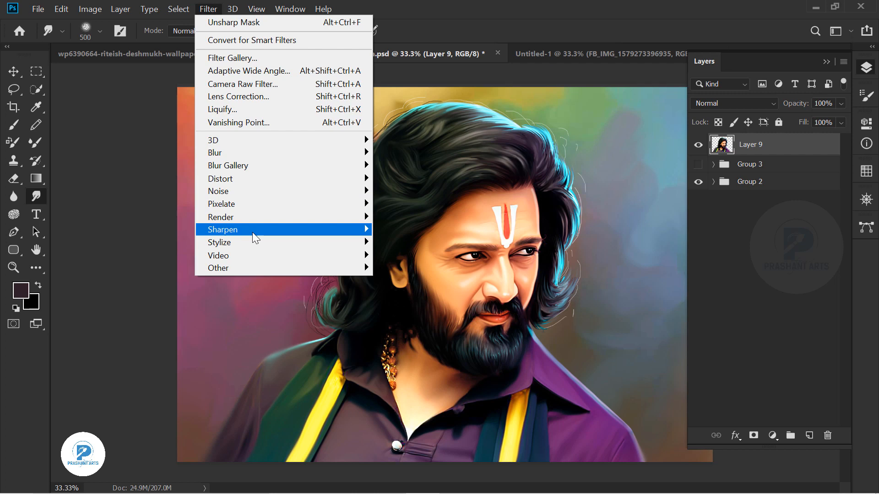
# Apply Unsharp Mask to Layer 9 and zoom to inspect the sharpening.
pyautogui.moveTo(257, 230)
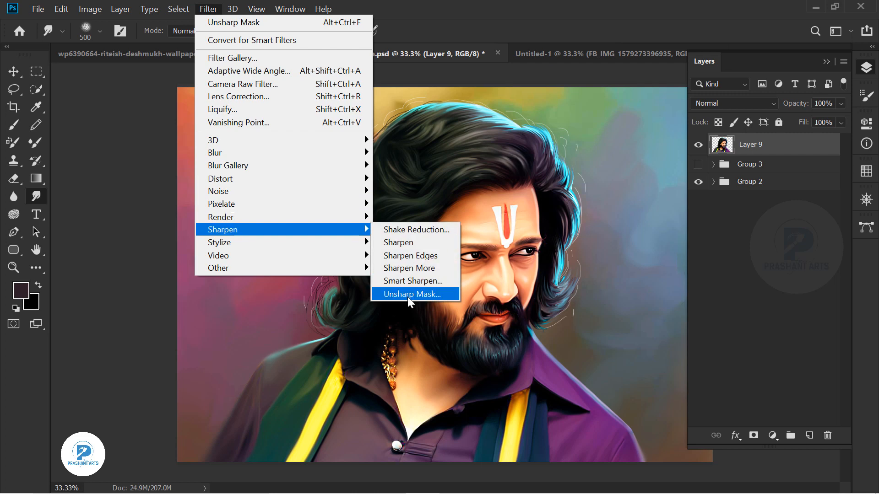
pyautogui.click(408, 294)
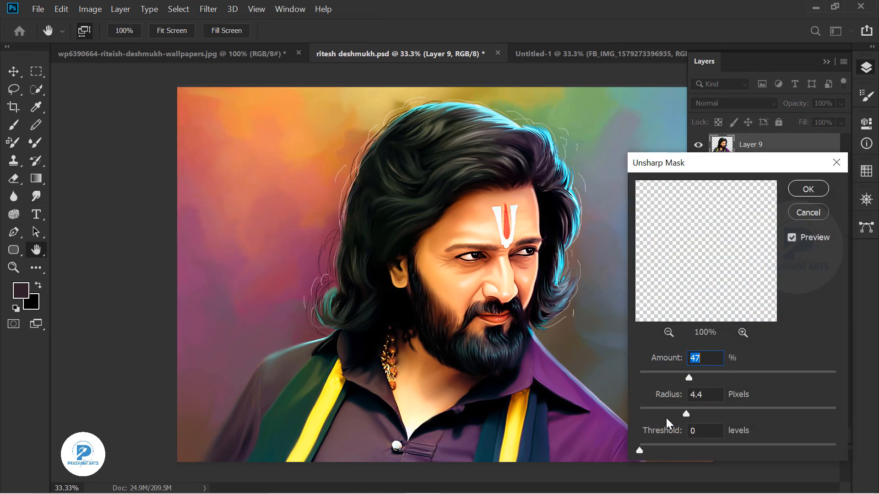
pyautogui.click(808, 189)
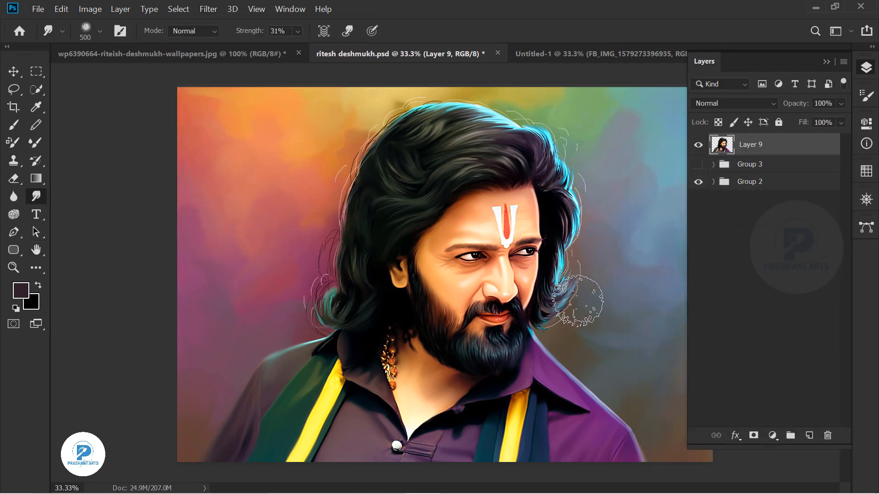
pyautogui.hotkey('ctrl', '-')
pyautogui.hotkey('ctrl', '+')
pyautogui.hotkey('ctrl', '+')
pyautogui.hotkey('ctrl', '+')
pyautogui.hotkey('ctrl', '+')
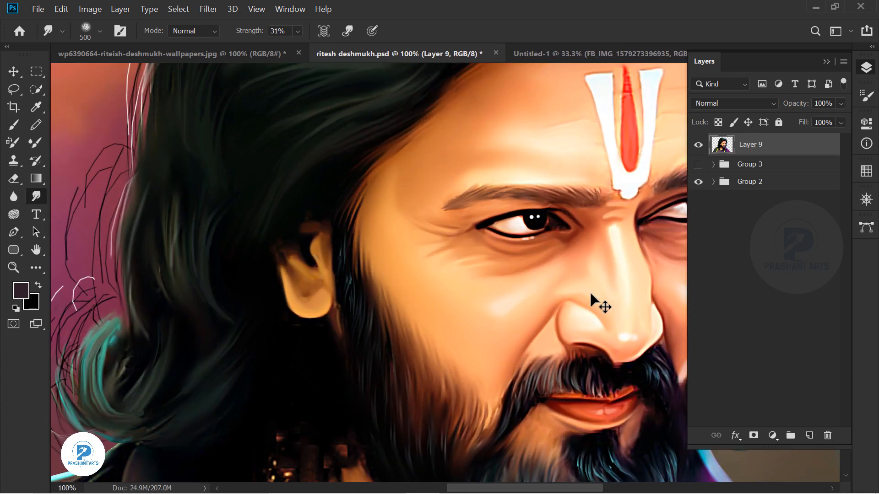
pyautogui.hotkey('ctrl', '-')
pyautogui.hotkey('ctrl', '-')
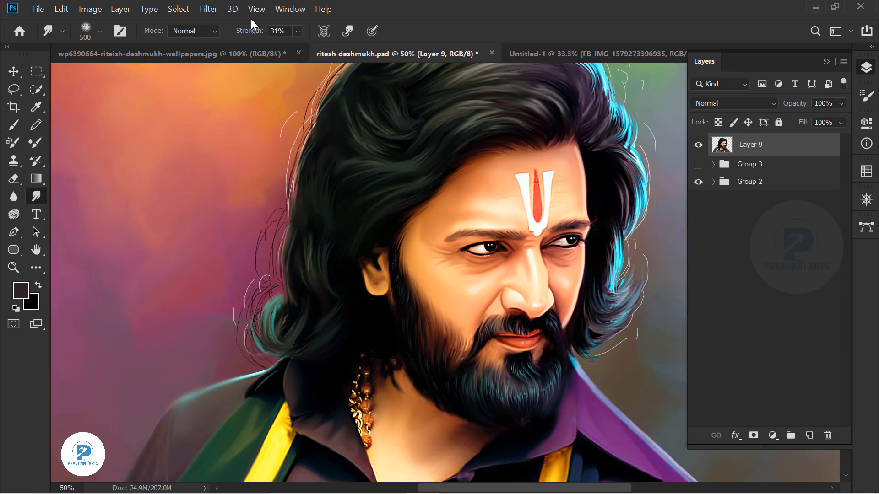
# Apply Unsharp Mask again with Amount 47, Radius 4.4 pixels, Threshold 0.
pyautogui.click(208, 9)
pyautogui.moveTo(362, 229)
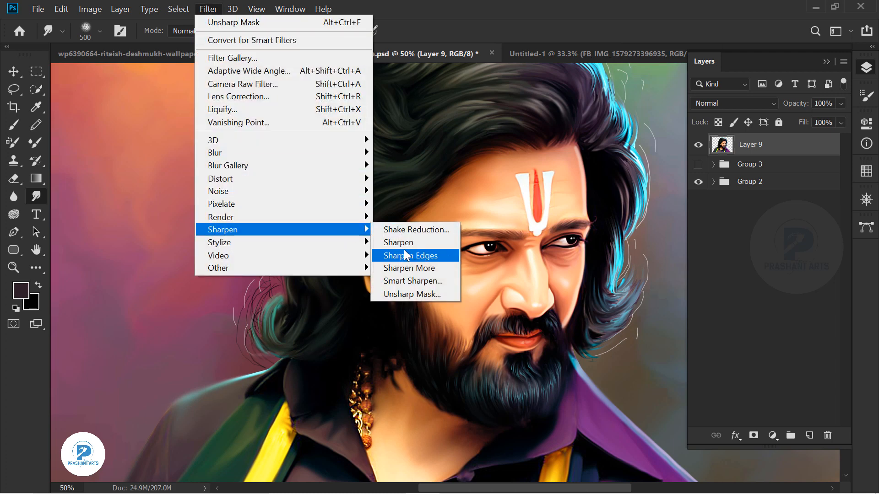
pyautogui.click(406, 294)
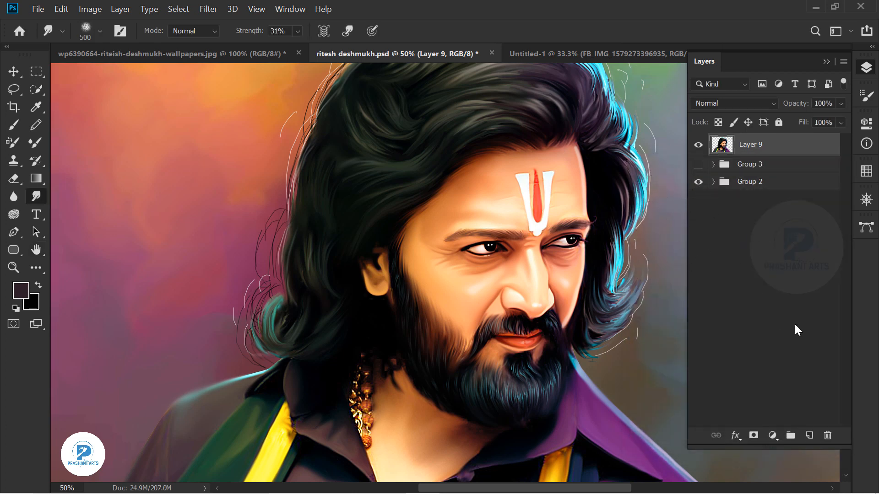
pyautogui.hotkey('ctrl', '-')
pyautogui.hotkey('ctrl', '-')
pyautogui.click(762, 168)
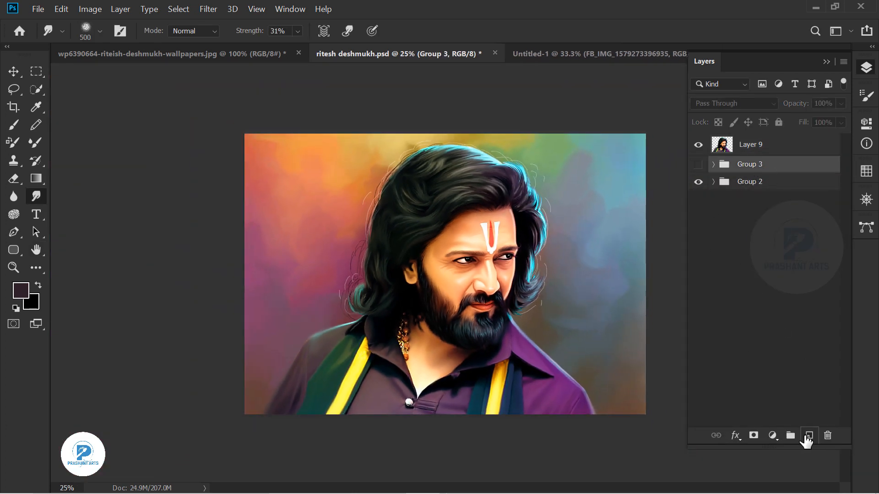
# On a new Layer 10, paint soft black shading behind the chin and collar.
pyautogui.click(809, 435)
pyautogui.click(13, 125)
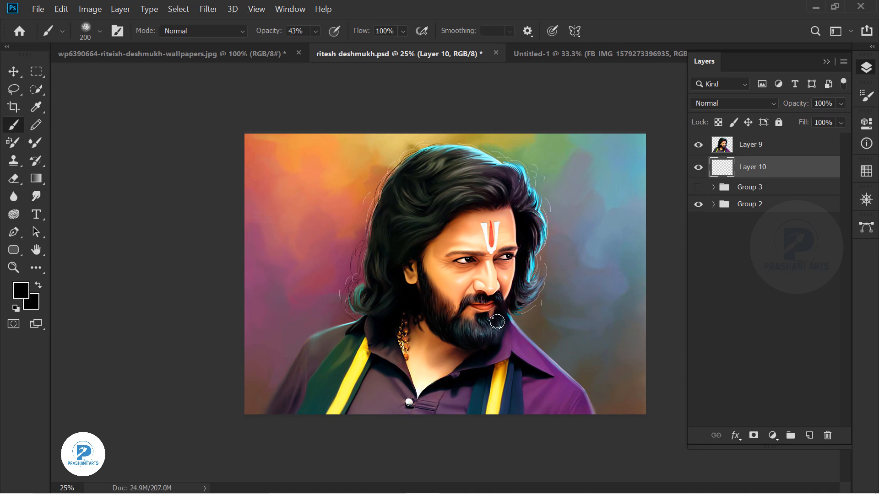
pyautogui.click(99, 31)
pyautogui.moveTo(165, 203); pyautogui.dragTo(164, 166)
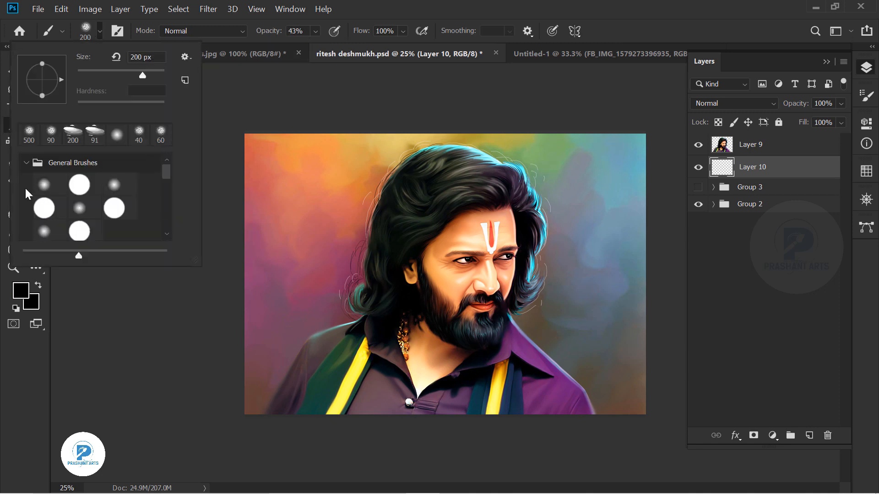
pyautogui.doubleClick(51, 180)
pyautogui.press('[')
pyautogui.press('[')
pyautogui.press('[')
pyautogui.press('[')
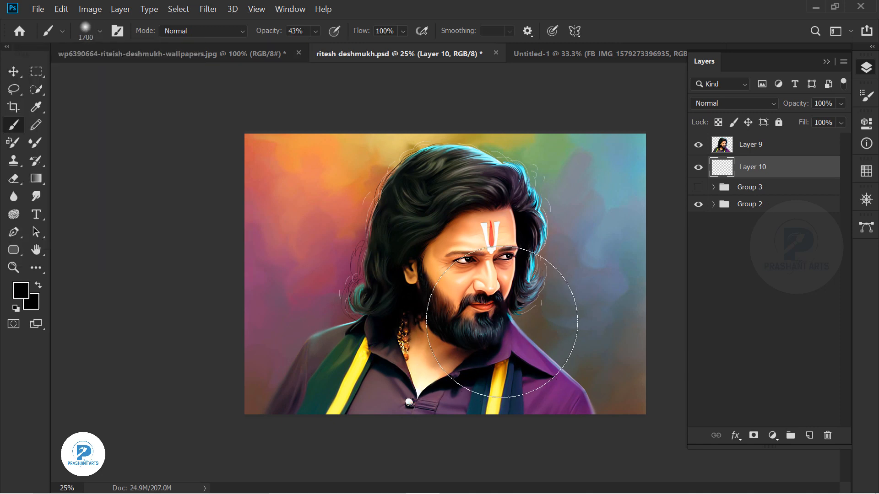
pyautogui.click(508, 315)
pyautogui.click(507, 352)
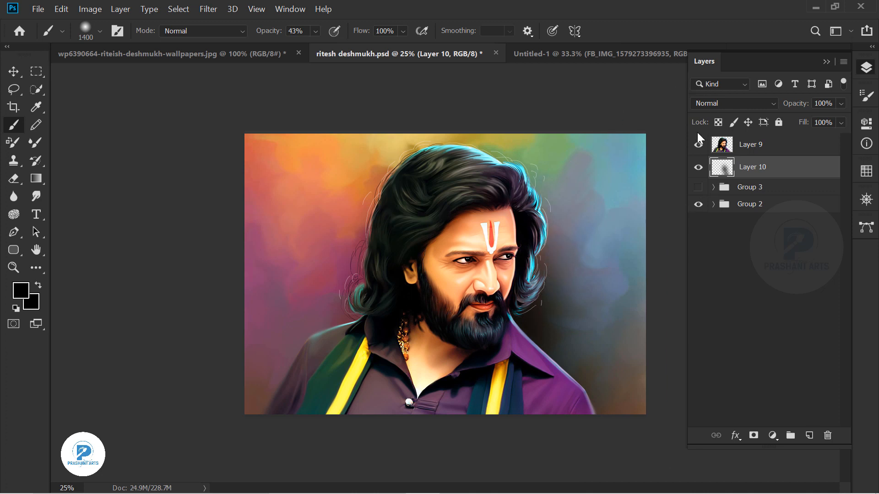
# Set Layer 10 to Luminosity, add another dark dab near the neck, and lower opacity to 9%.
pyautogui.click(732, 103)
pyautogui.click(708, 441)
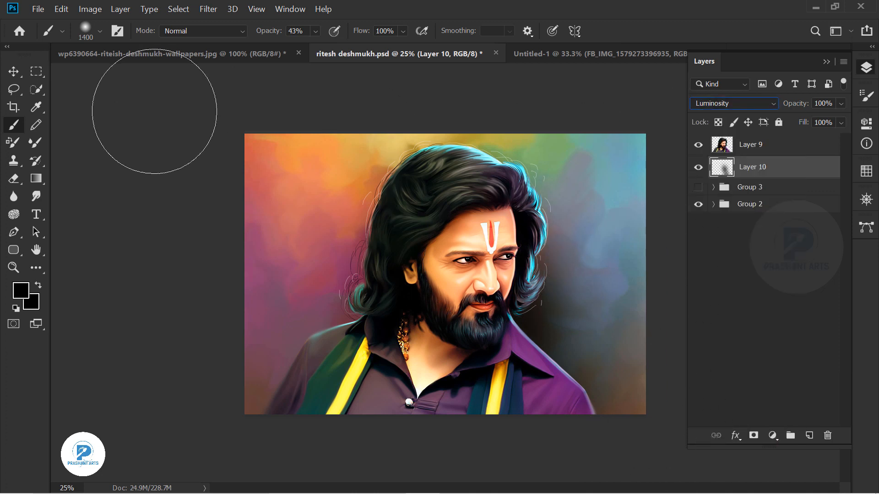
pyautogui.click(13, 71)
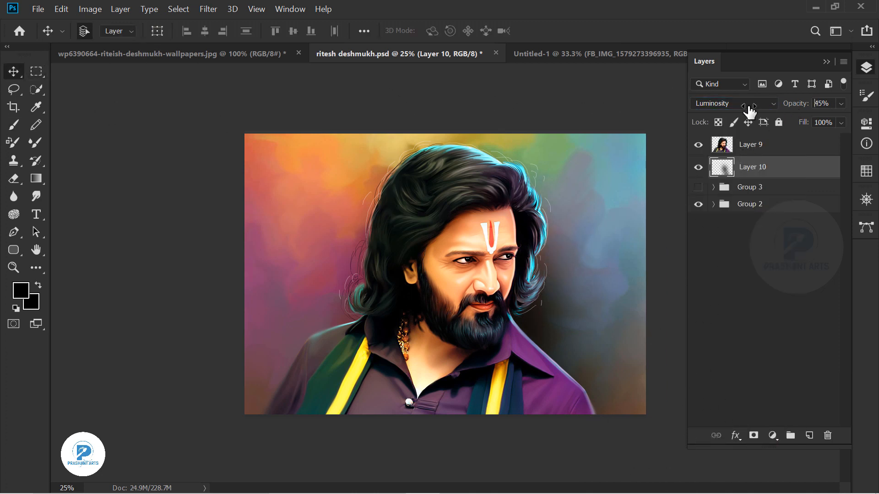
pyautogui.moveTo(749, 109); pyautogui.dragTo(745, 109)
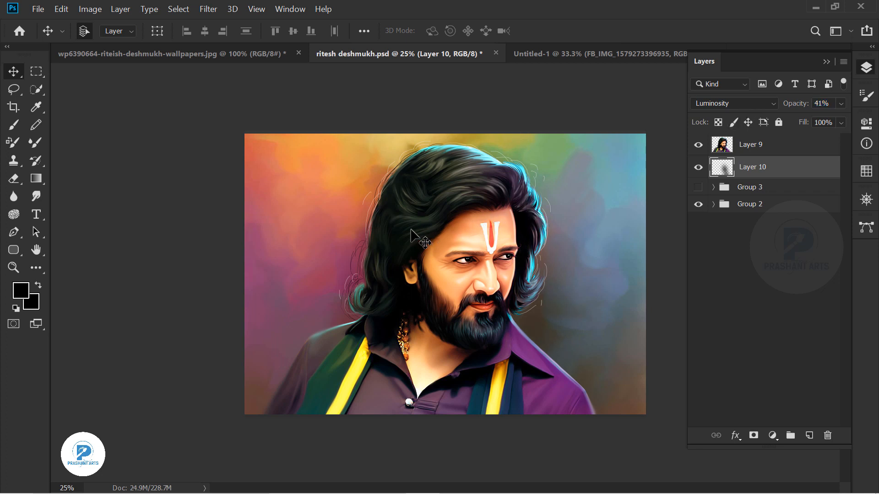
pyautogui.click(14, 125)
pyautogui.click(373, 316)
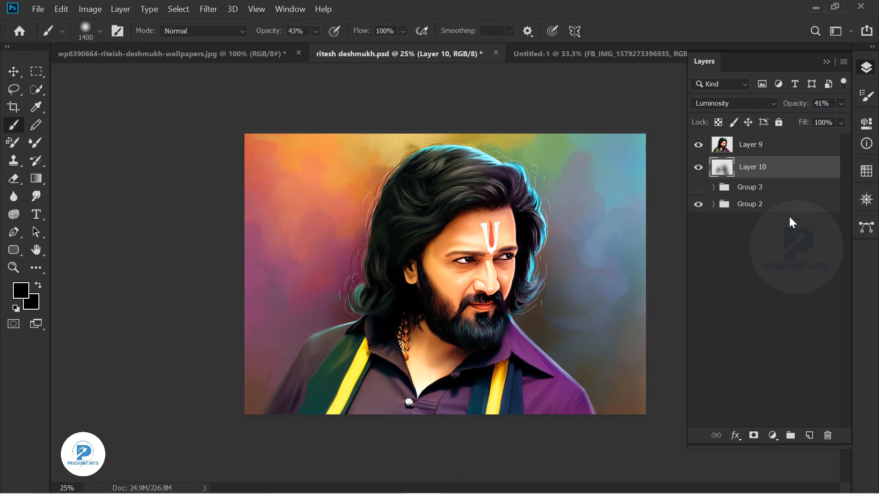
pyautogui.moveTo(748, 109); pyautogui.dragTo(741, 110)
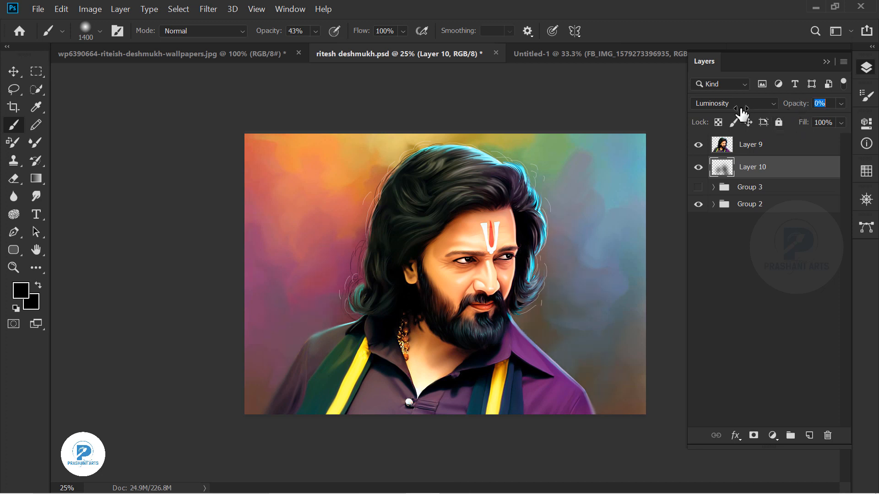
pyautogui.click(713, 186)
pyautogui.click(713, 289)
pyautogui.click(724, 227)
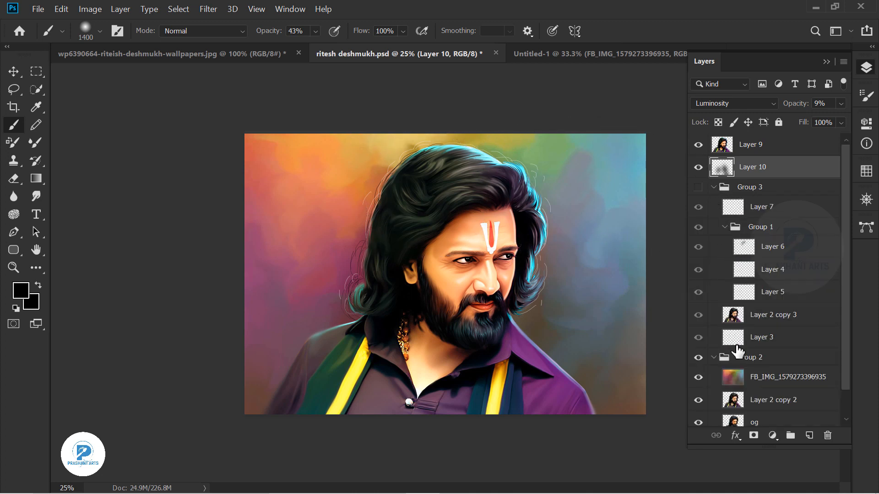
pyautogui.click(721, 382)
pyautogui.click(771, 435)
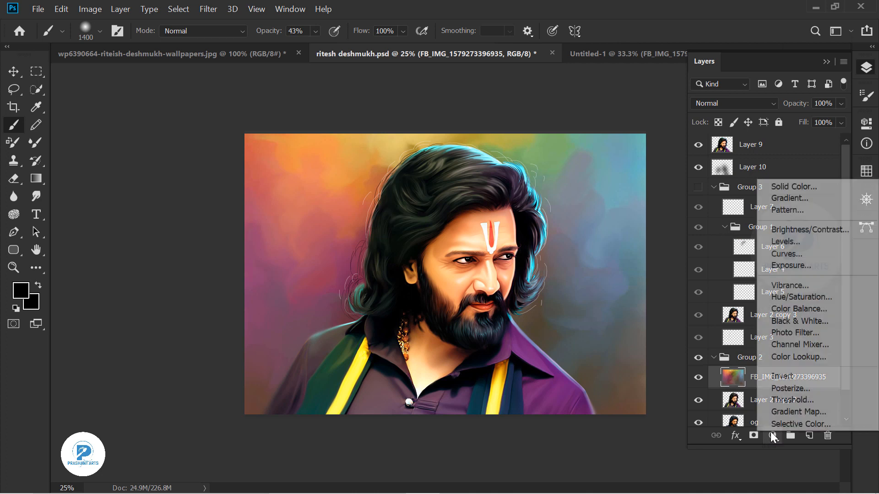
pyautogui.click(806, 231)
pyautogui.moveTo(769, 201); pyautogui.dragTo(747, 205)
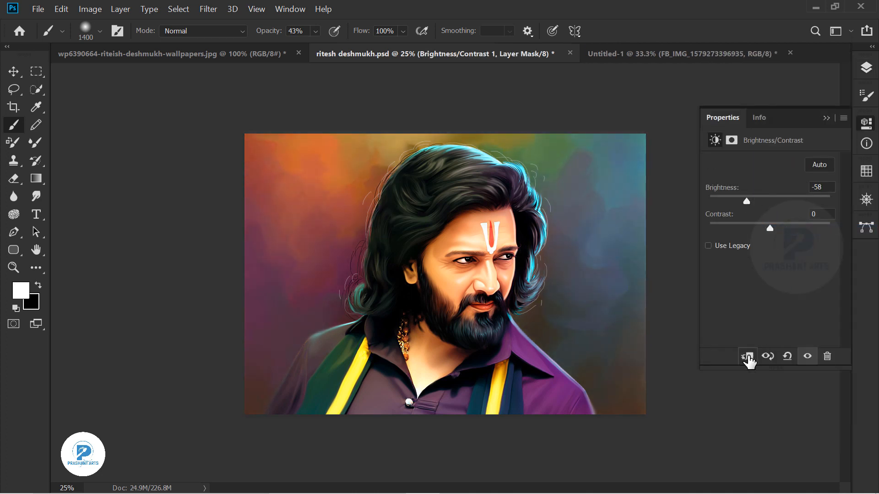
pyautogui.click(827, 118)
pyautogui.click(866, 68)
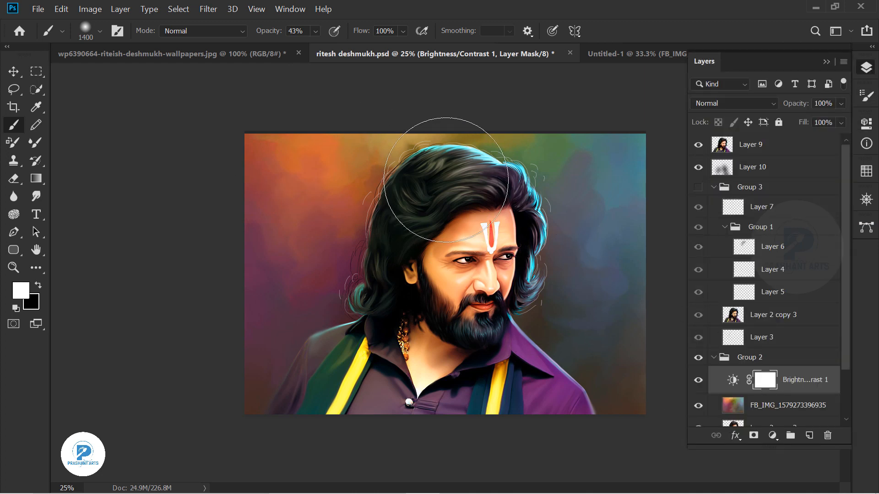
# Paint black with a larger brush on the adjustment mask to hide darkening on the right side.
pyautogui.press(']')
pyautogui.press(']')
pyautogui.press(']')
pyautogui.press(']')
pyautogui.press(']')
pyautogui.press(']')
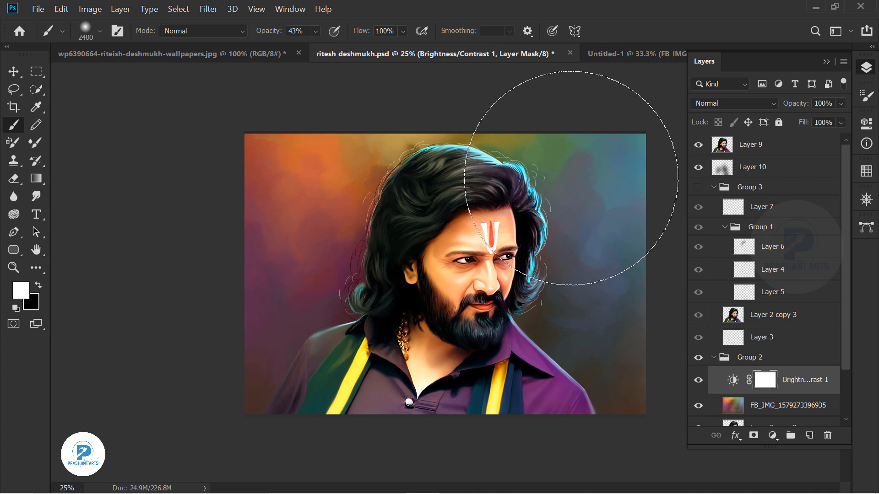
pyautogui.press(']')
pyautogui.press(']')
pyautogui.press(']')
pyautogui.press(']')
pyautogui.press('x')
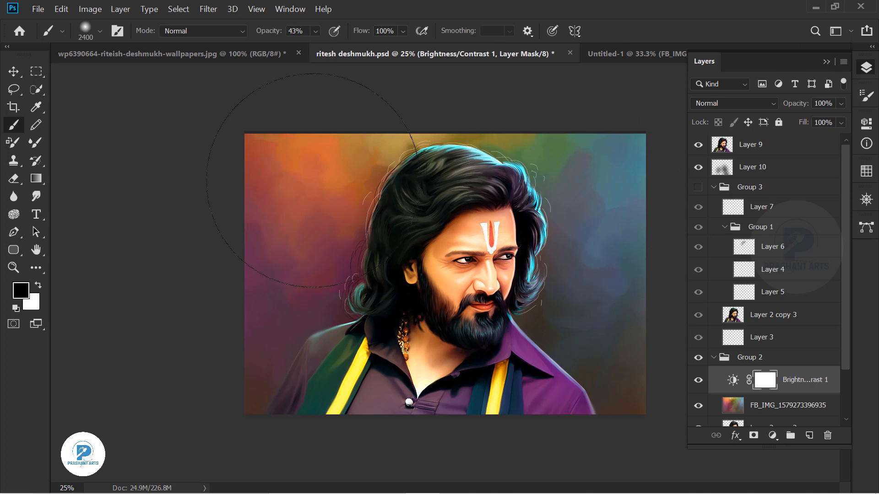
pyautogui.moveTo(564, 221); pyautogui.dragTo(548, 200)
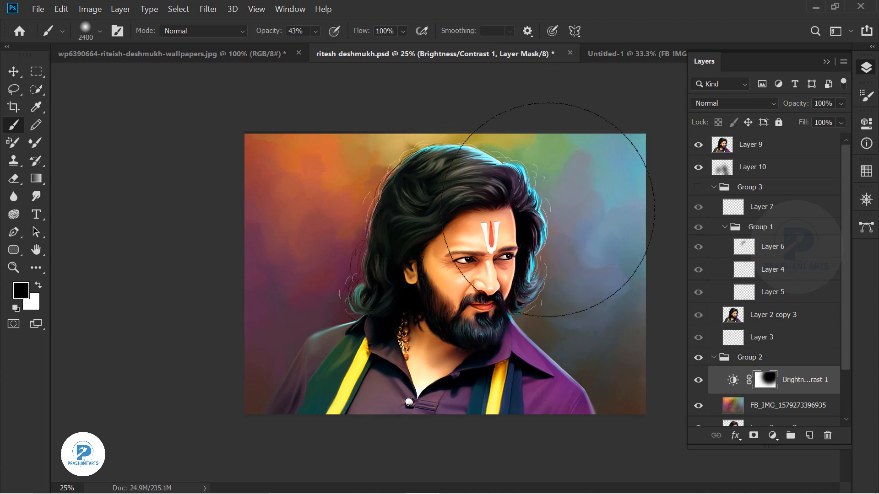
pyautogui.moveTo(264, 41); pyautogui.dragTo(298, 41)
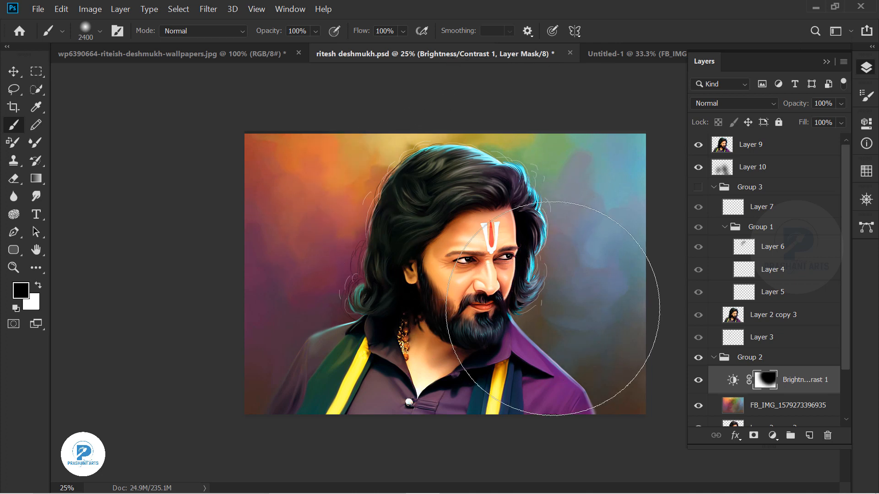
pyautogui.click(697, 380)
pyautogui.click(697, 380)
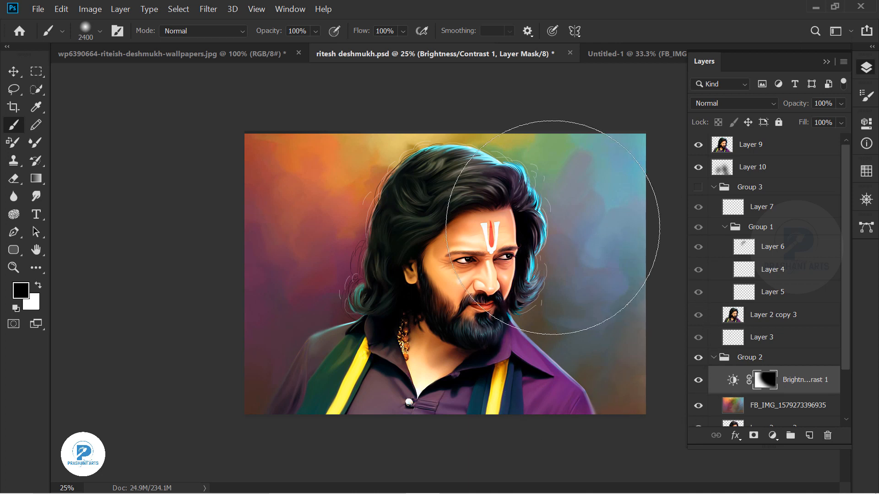
# Lower the Brightness/Contrast 1 adjustment's opacity to 12%, comparing it on and off.
pyautogui.click(738, 380)
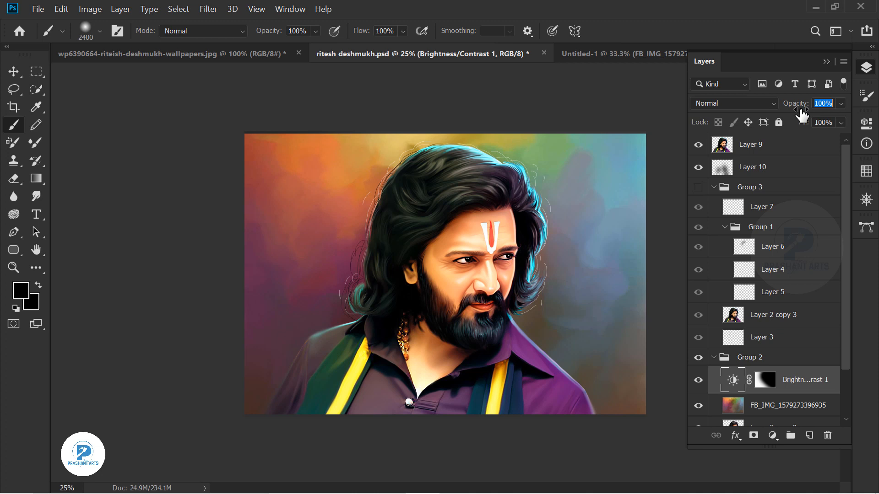
pyautogui.click(697, 381)
pyautogui.click(697, 381)
pyautogui.moveTo(801, 107); pyautogui.dragTo(728, 115)
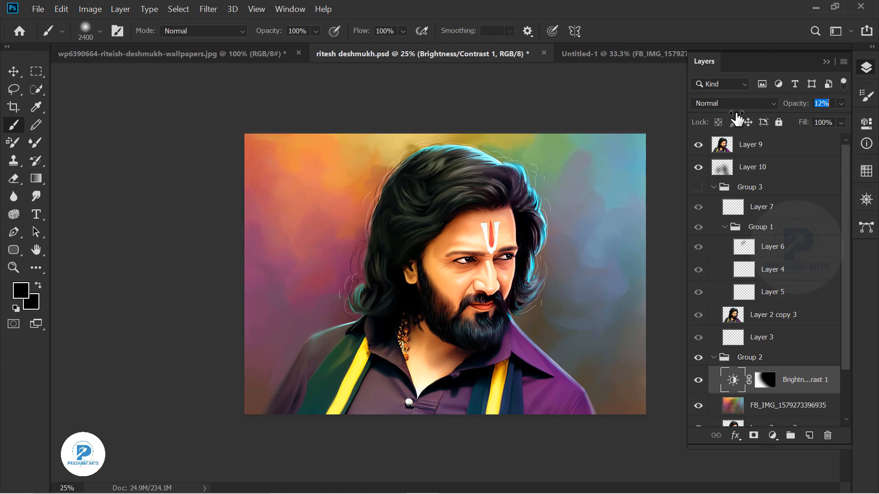